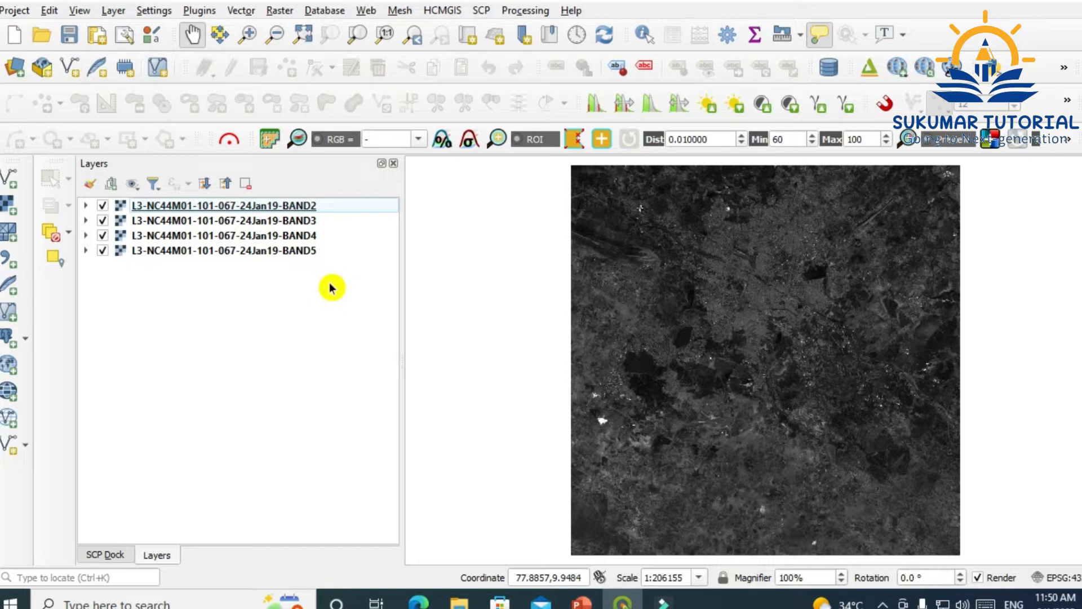
Search the plugin manager for "scp" and check that the Semi-Automatic Classification Plugin is enabled
left_click(200, 9)
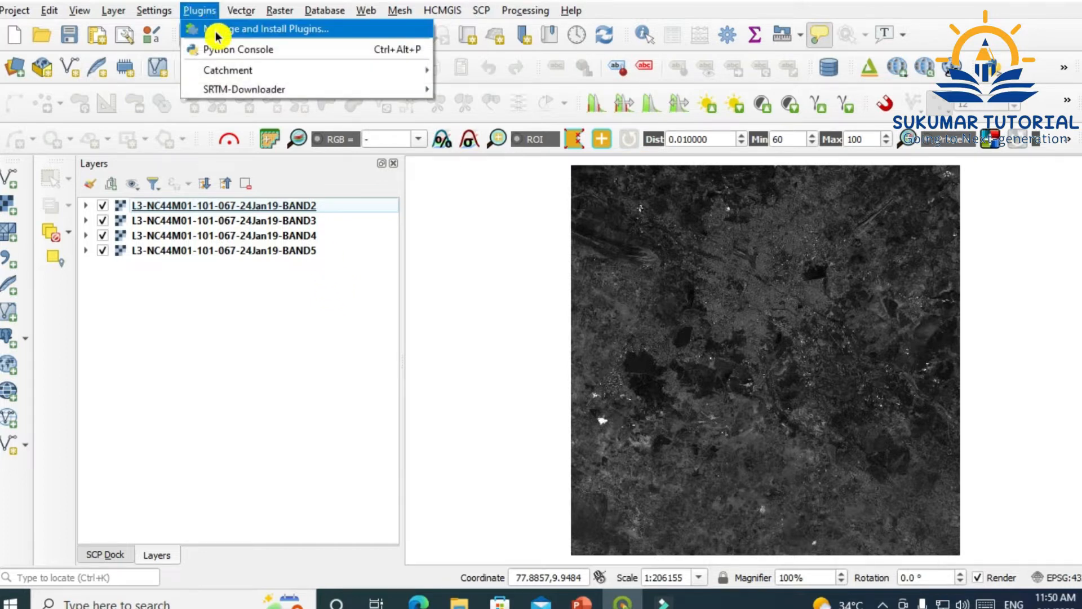
left_click(216, 36)
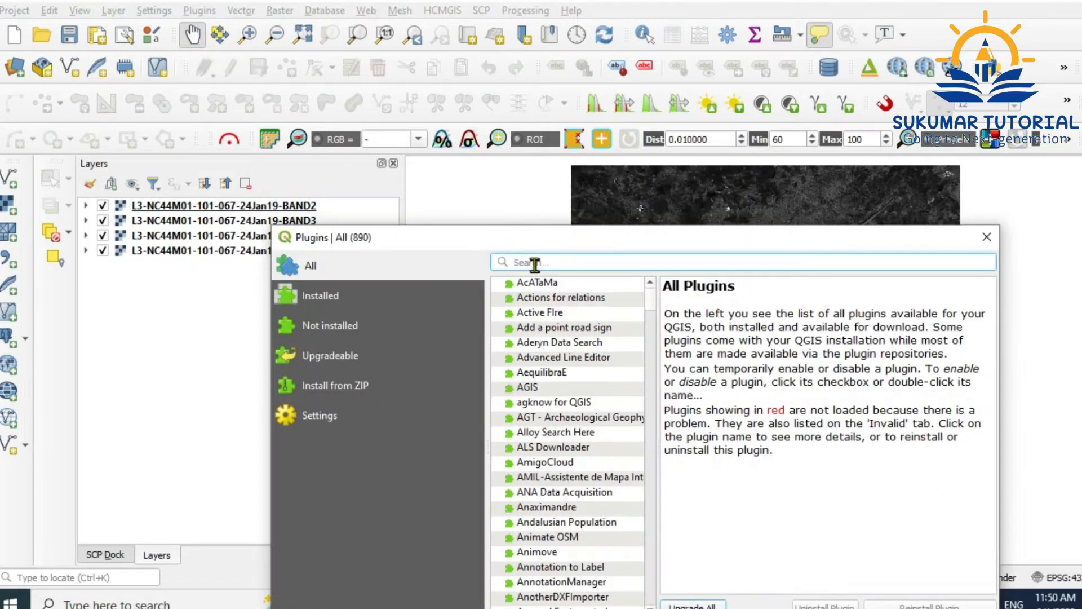
type("scp")
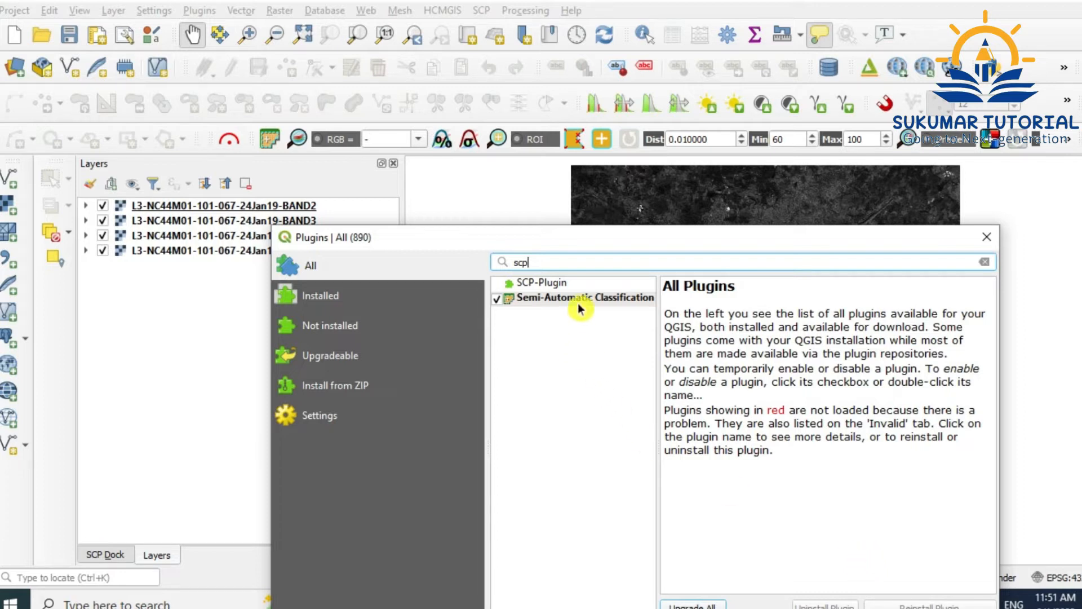
left_click(499, 303)
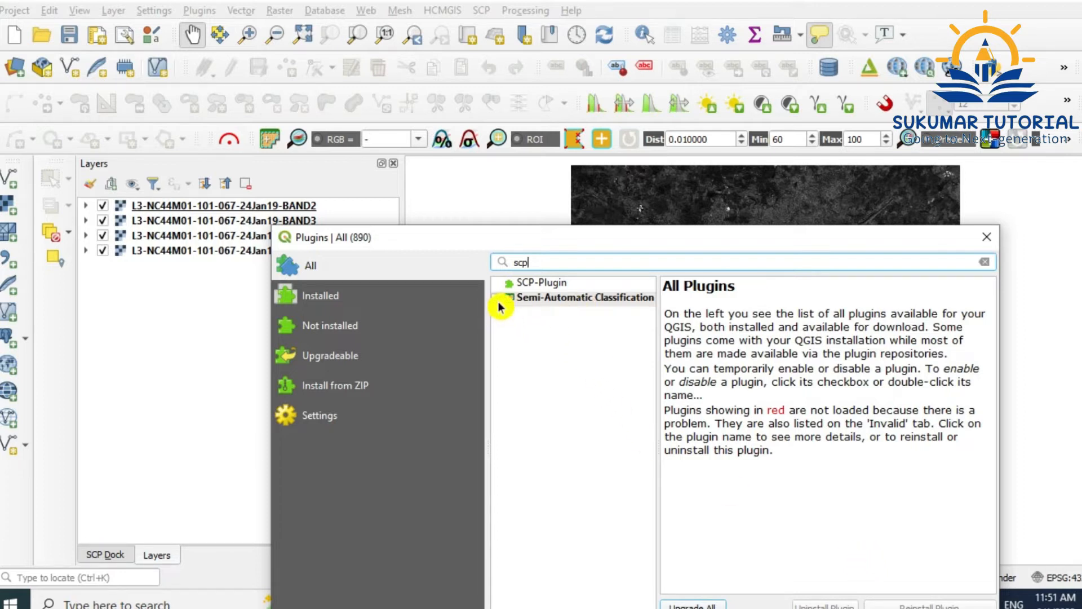
left_click(981, 236)
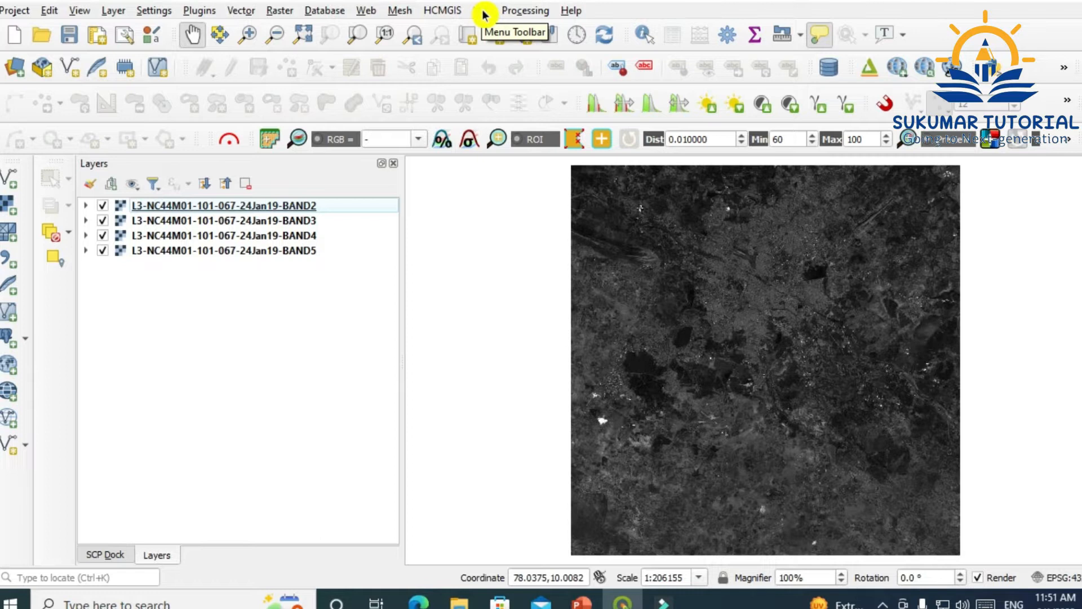
Open the Semi-Automatic Classification Plugin's band set tool and refresh the single band list with the loaded layers
left_click(483, 12)
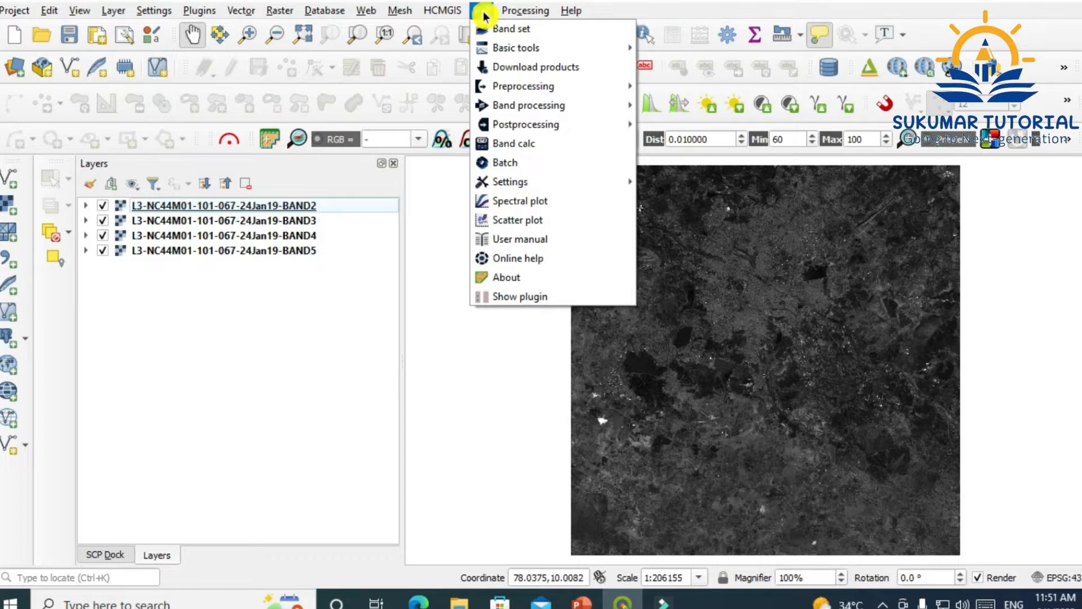
left_click(502, 29)
left_click_drag(635, 113, 758, 104)
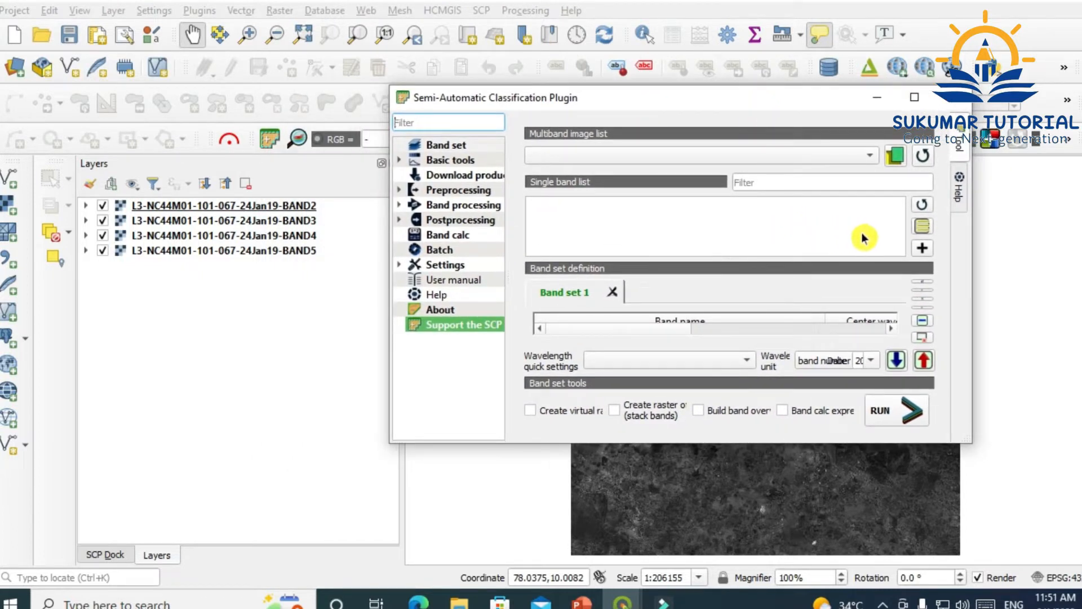
left_click(922, 209)
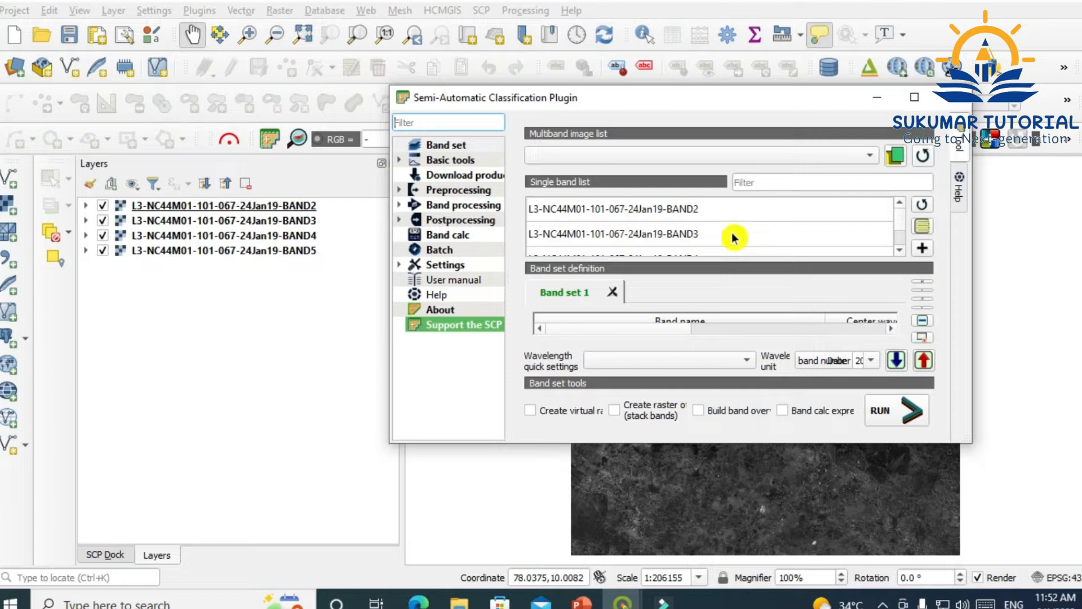
Add the BAND2, BAND3, BAND4 and BAND5 rasters from the single band list to Band set 1
left_click(697, 215)
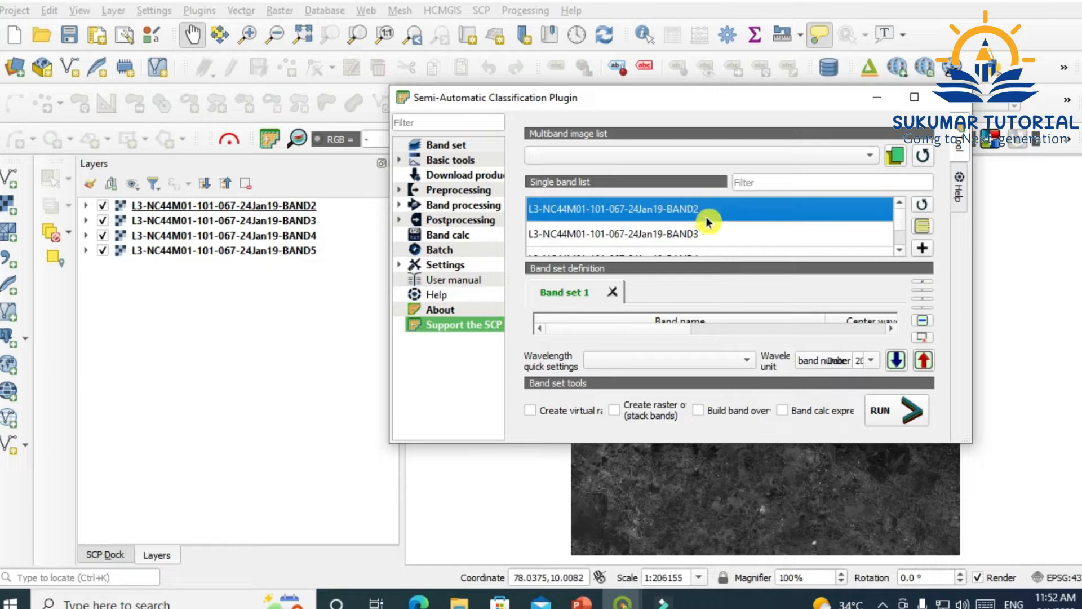
left_click(689, 240, "shift")
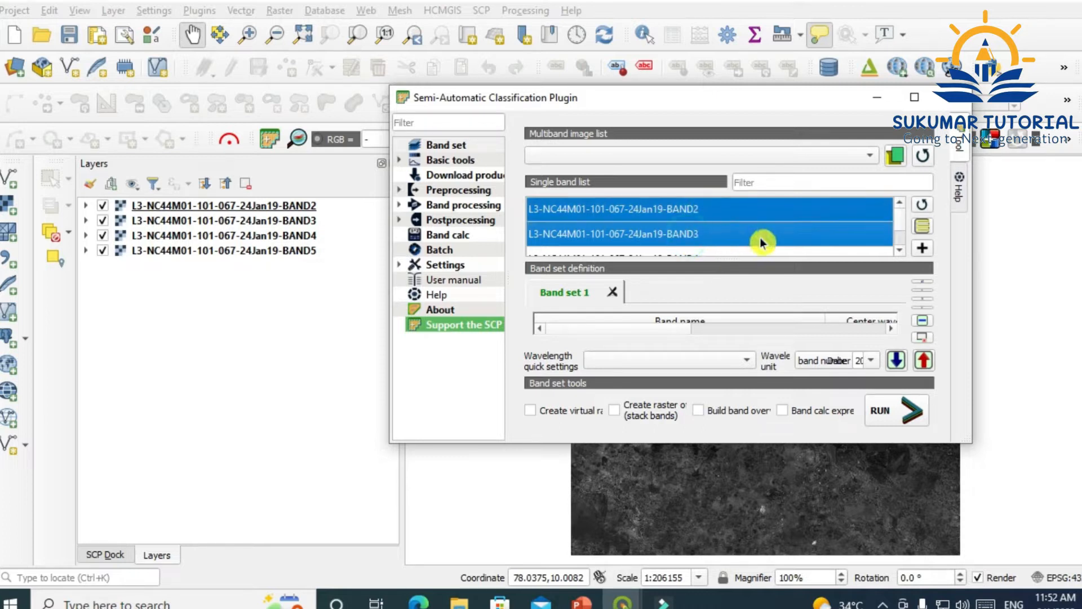
left_click(900, 249)
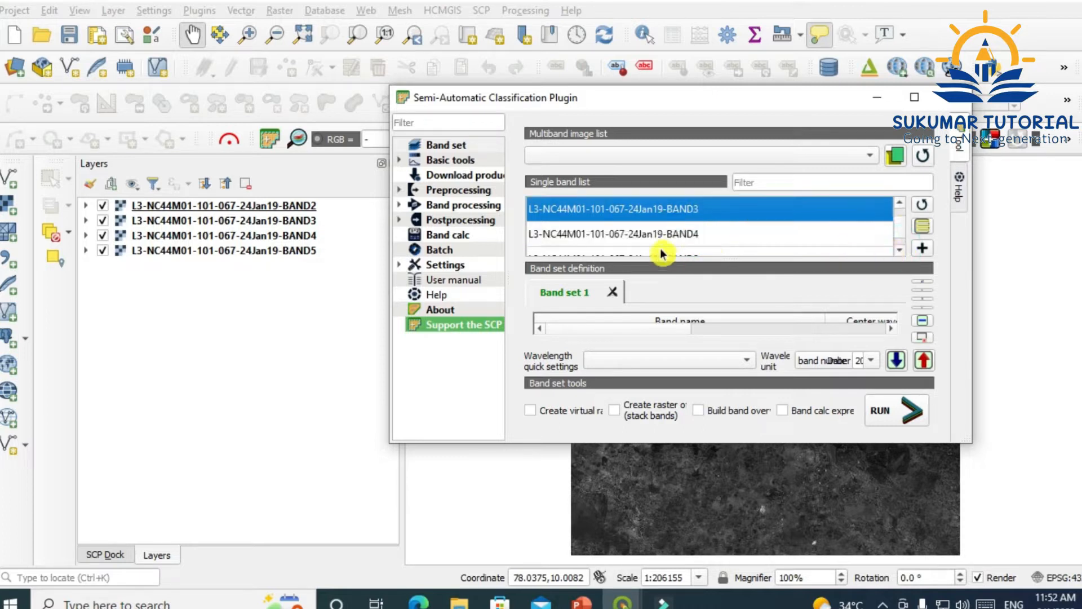
left_click(676, 232, "shift")
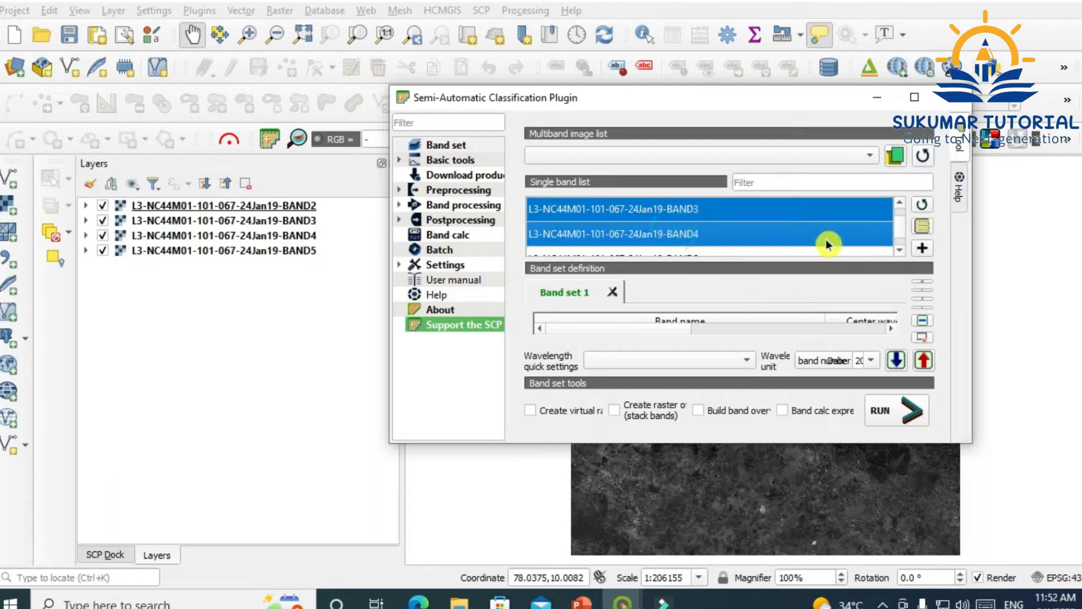
left_click(900, 249)
left_click(696, 248, "shift")
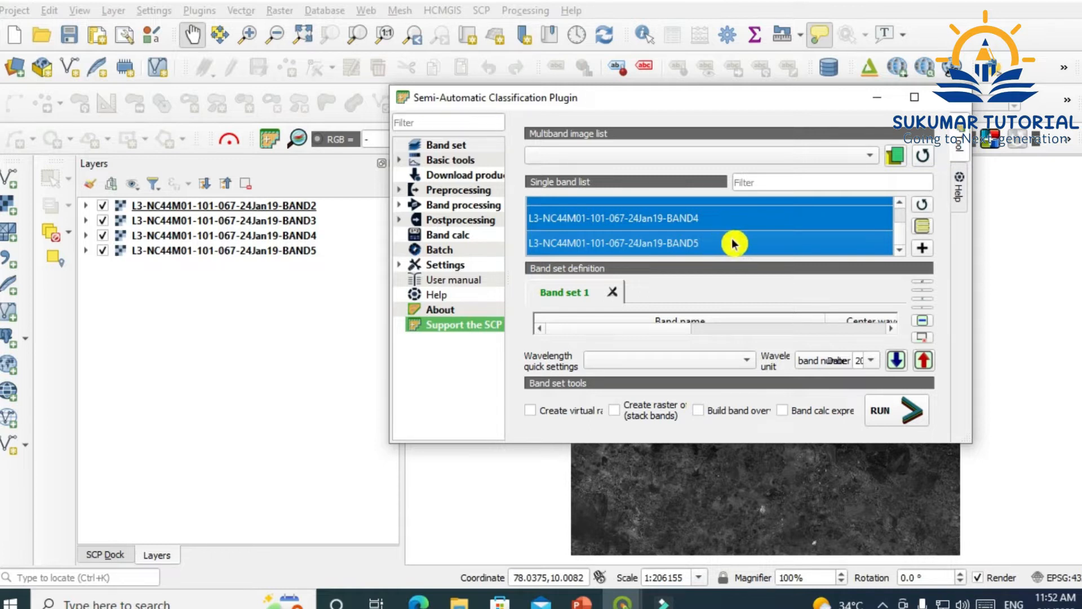
left_click(922, 255)
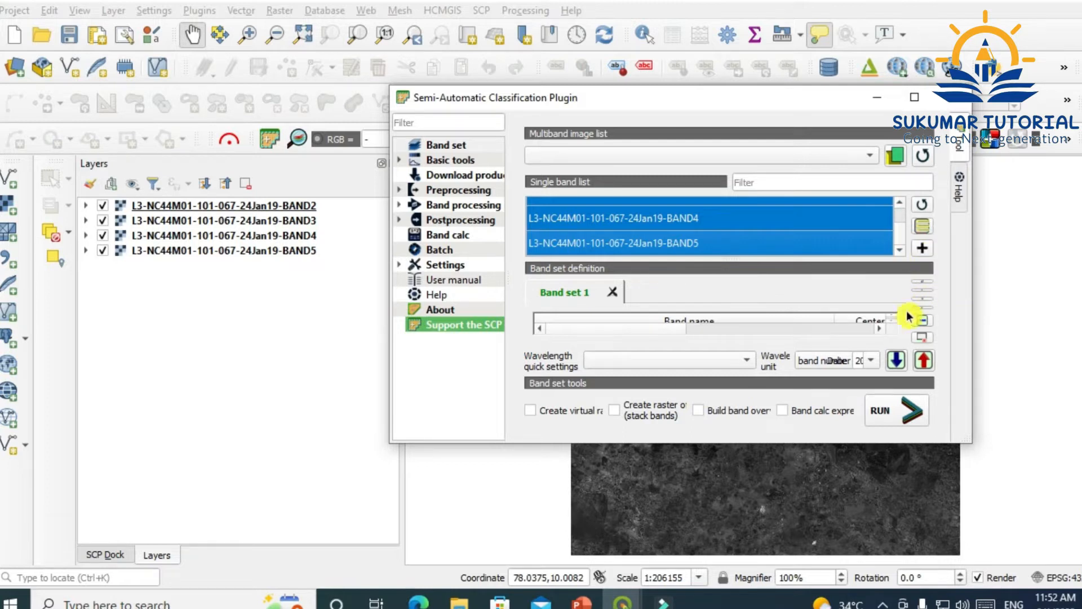
Enlarge the band set window and stack the bands of Band set 1 into one raster in the D:\Super_MDU folder
left_click_drag(755, 443, 754, 503)
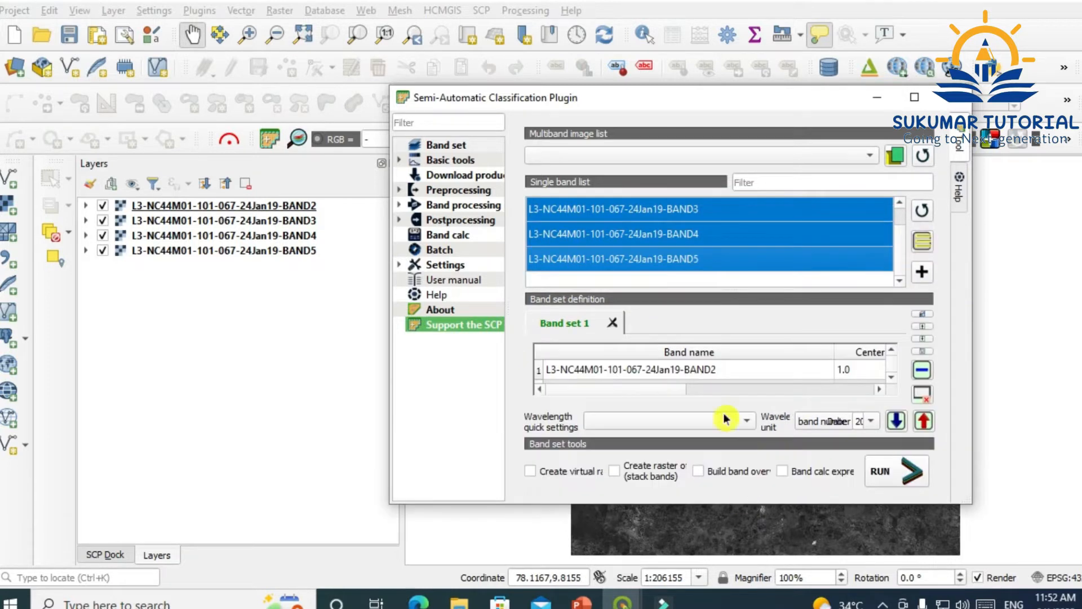
left_click_drag(729, 102, 720, 41)
left_click_drag(774, 442, 774, 563)
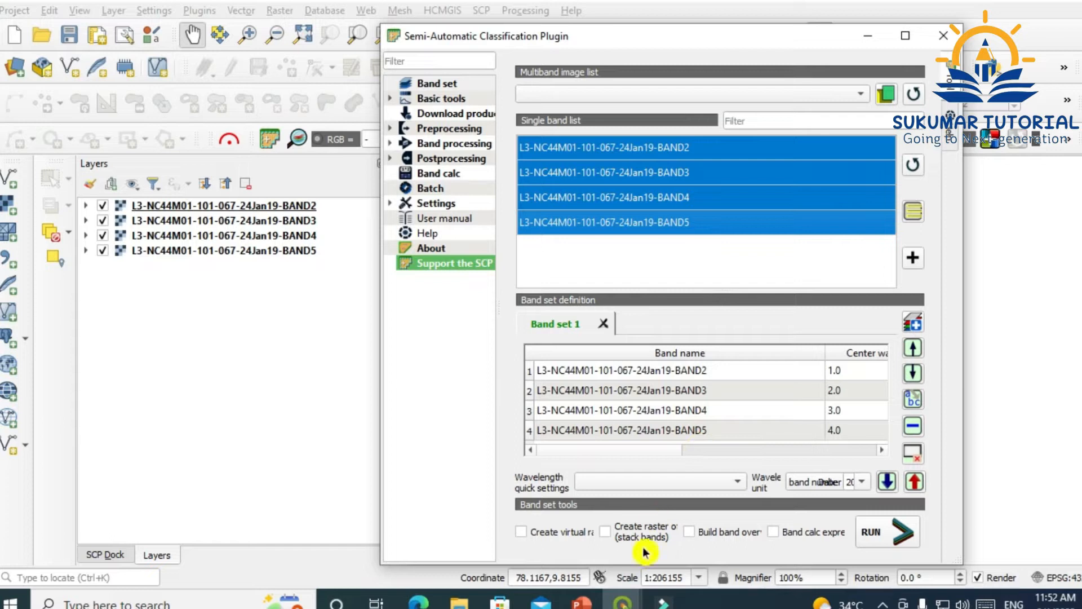
left_click(605, 533)
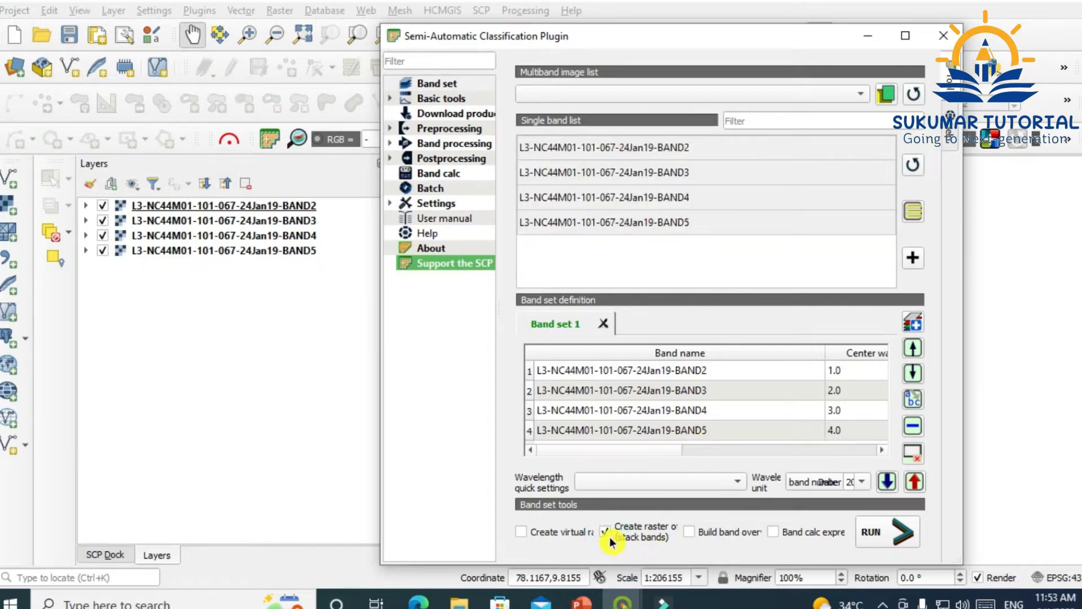
left_click(886, 538)
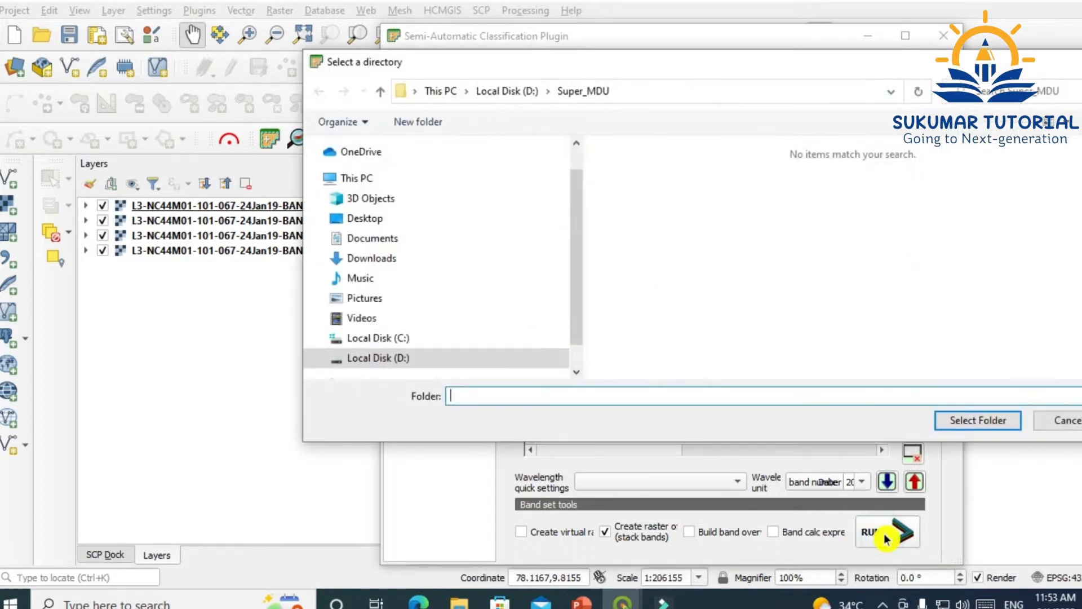
left_click(595, 93)
left_click(978, 420)
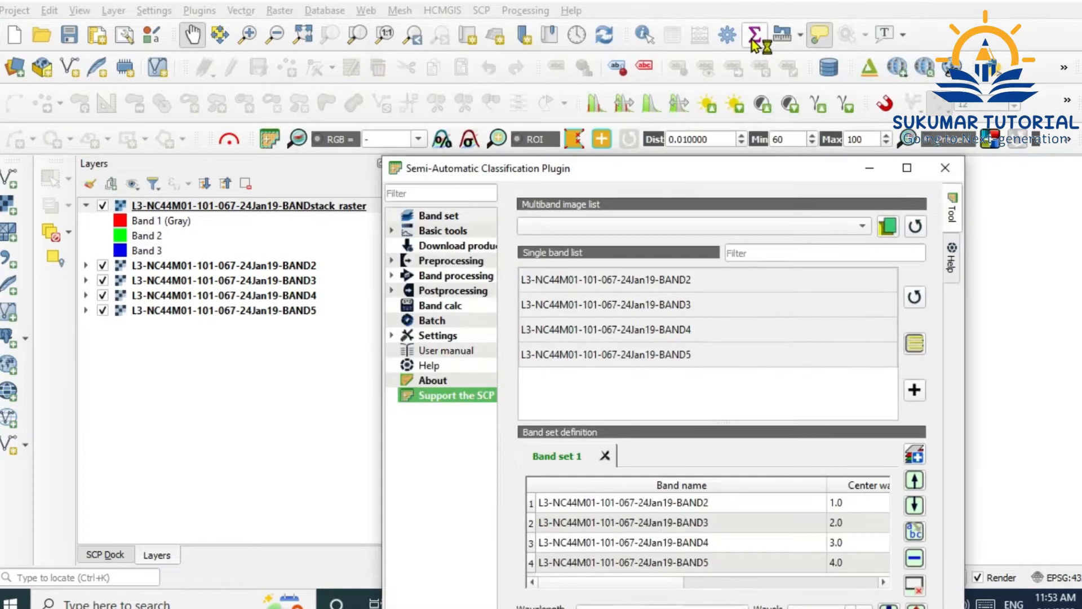
Uncover the map and display the band set as a 4-3-2 RGB composite, switching it to 3-2-1
left_click_drag(776, 173, 776, 350)
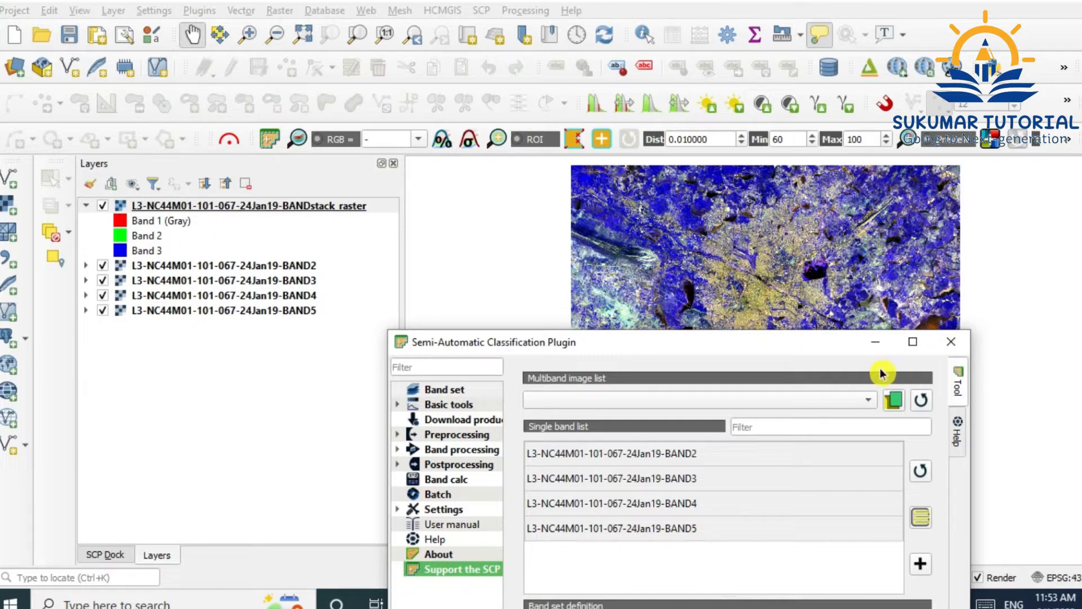
left_click_drag(773, 350, 784, 585)
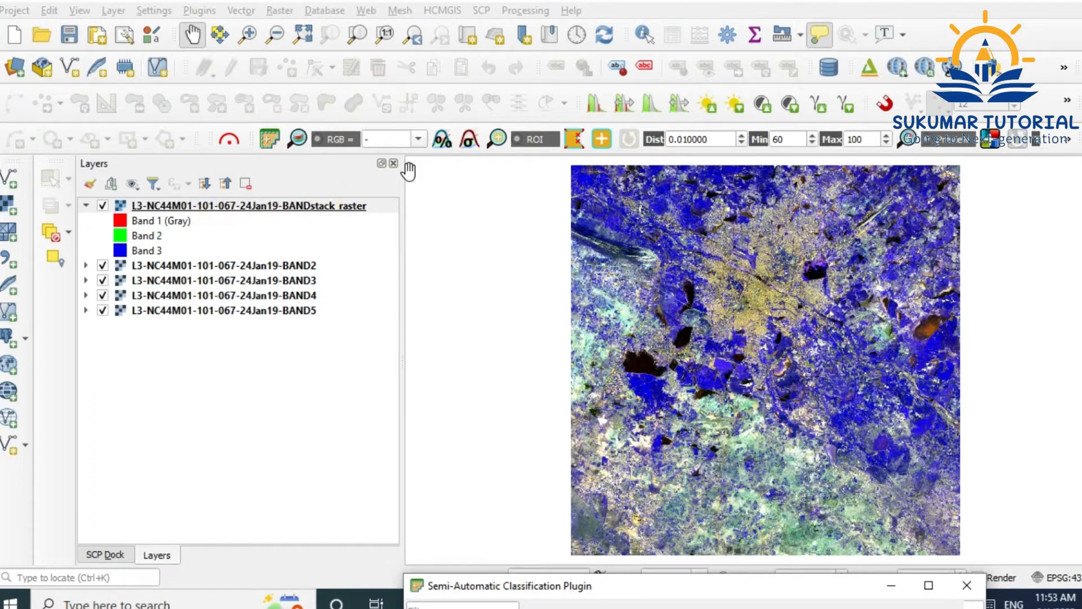
left_click(419, 140)
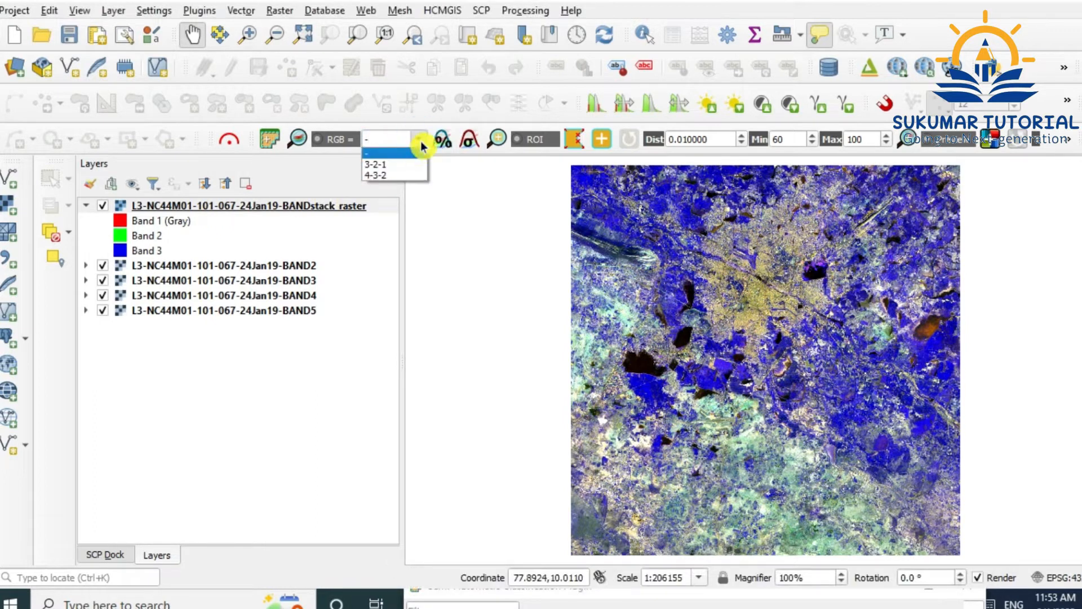
left_click(401, 176)
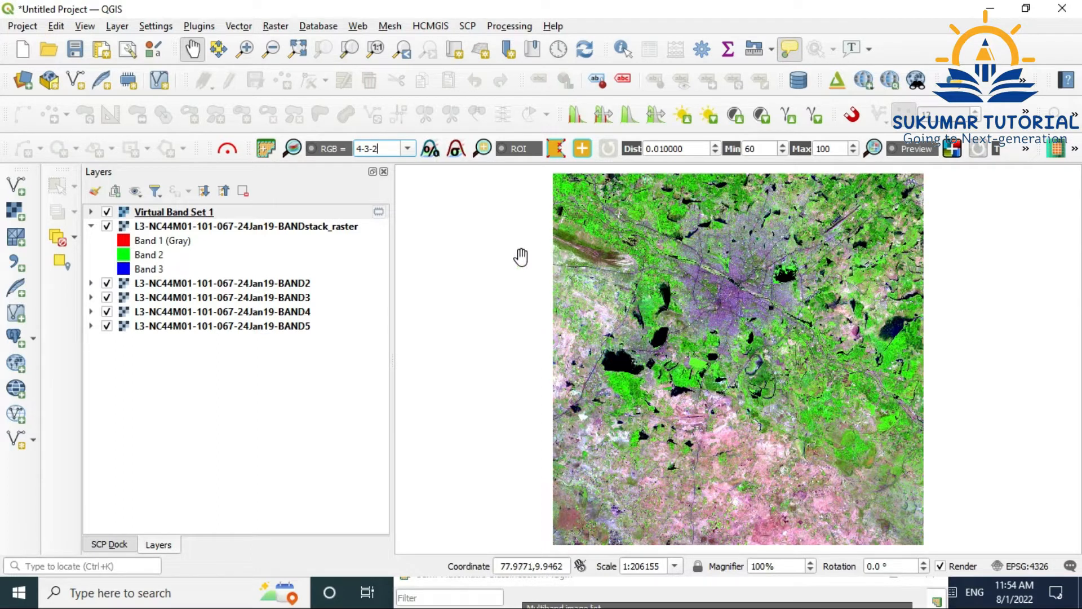
left_click(407, 149)
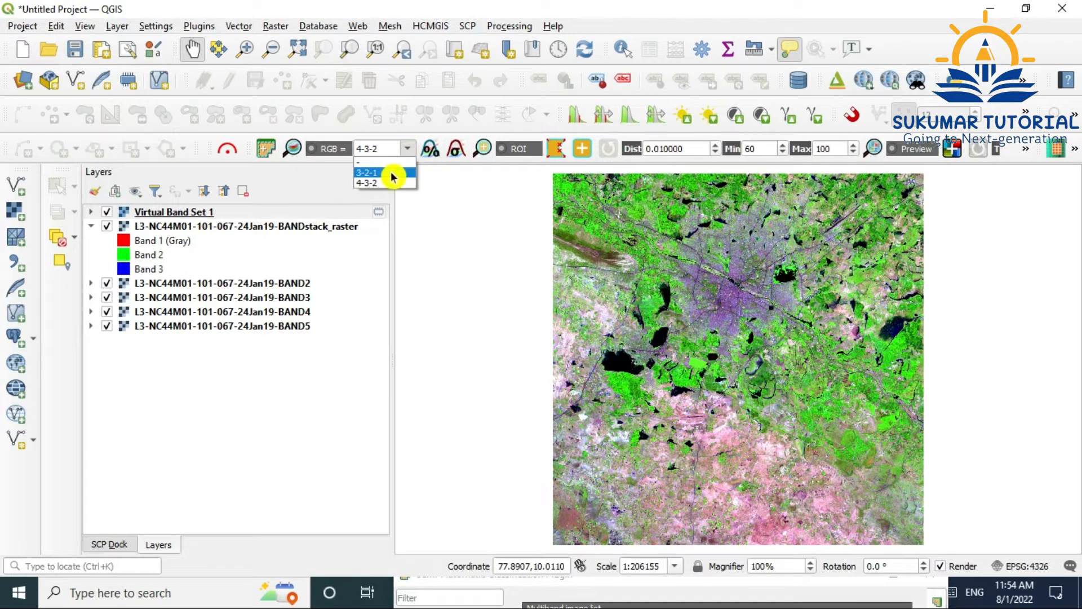
left_click(392, 173)
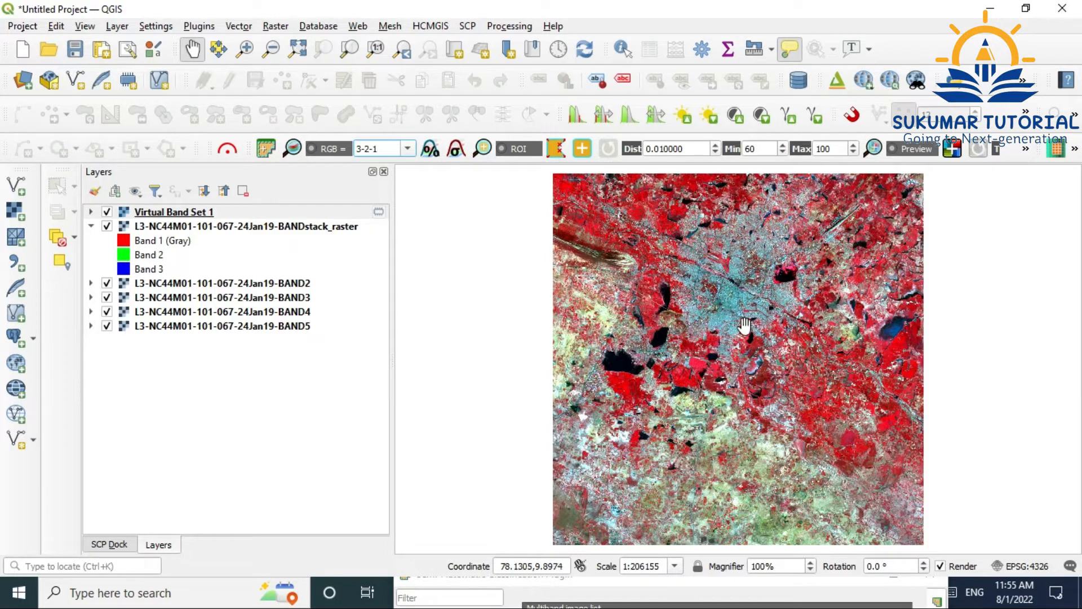
Create a new SCP training input file named trg1 in the Super_MDU folder
left_click(110, 545)
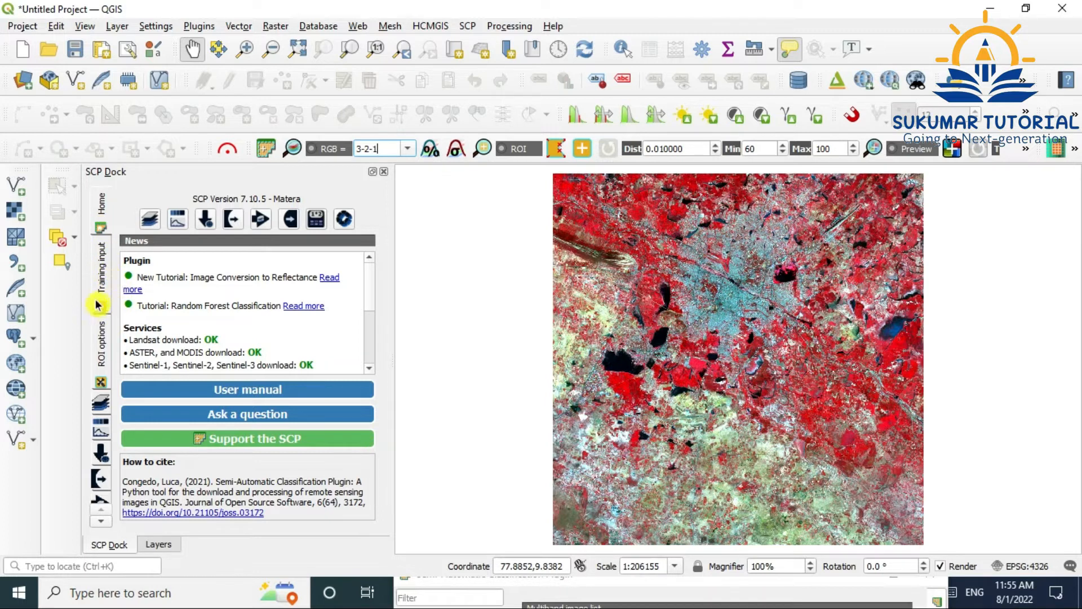
left_click(102, 275)
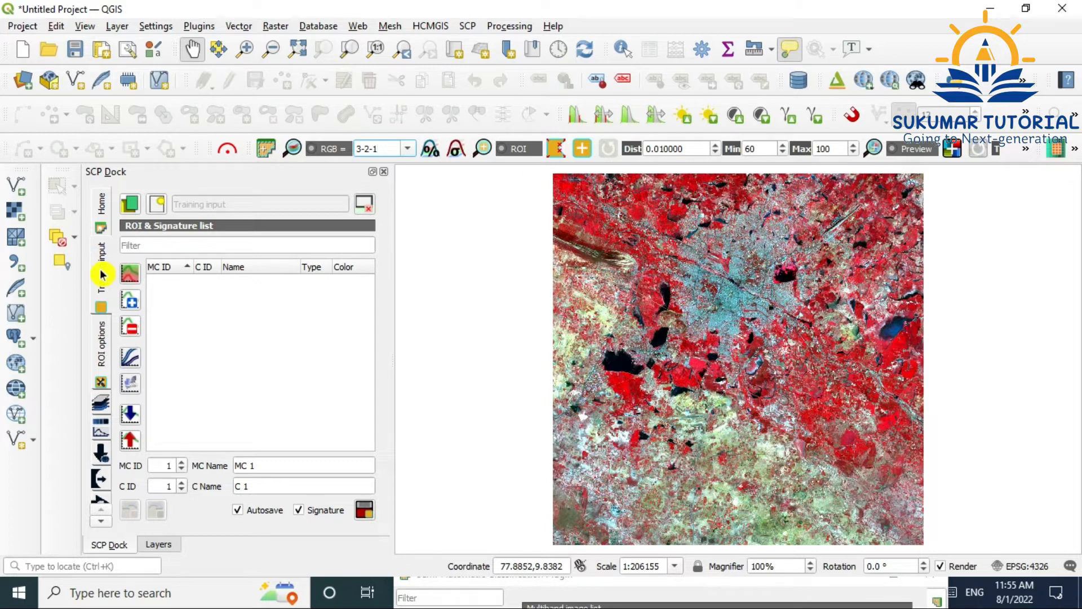
left_click(156, 206)
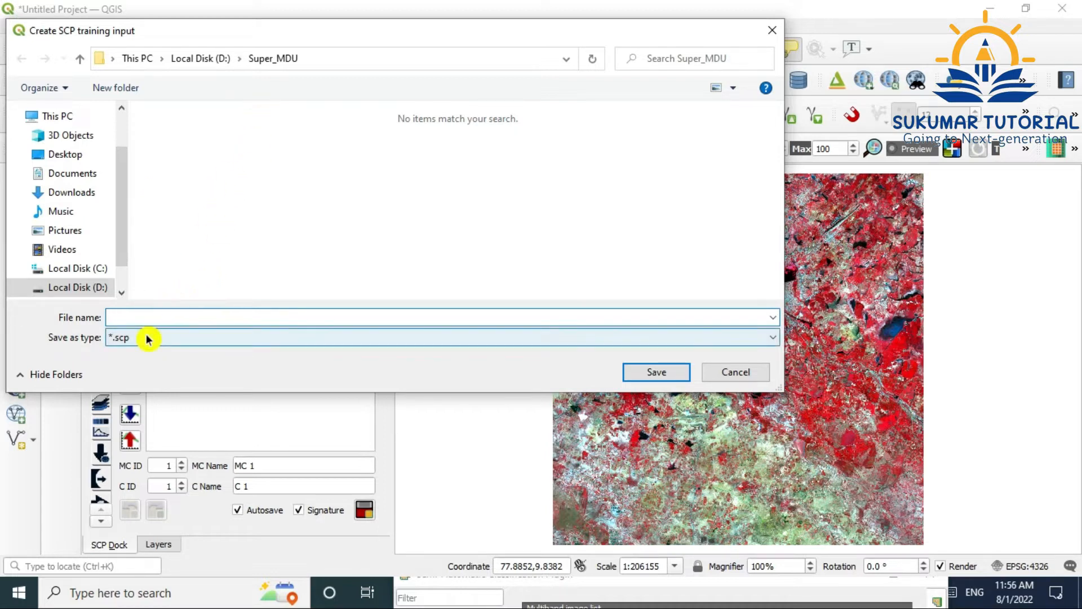
type("rg1")
left_click(657, 372)
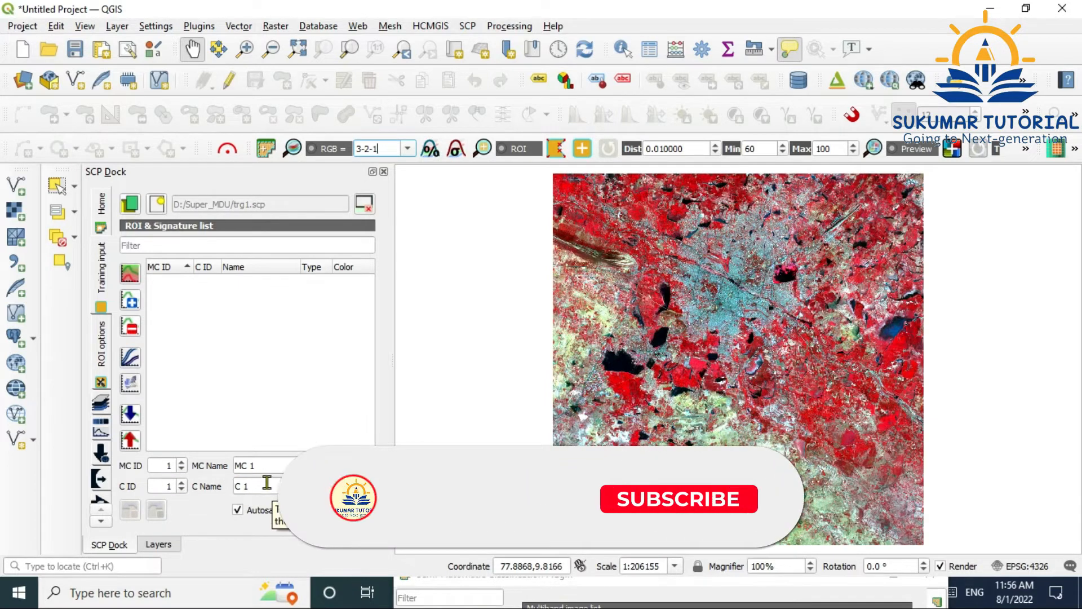
Set the macroclass name to "Water body" and the class name to "Waterbody" for the training input
triple_click(256, 466)
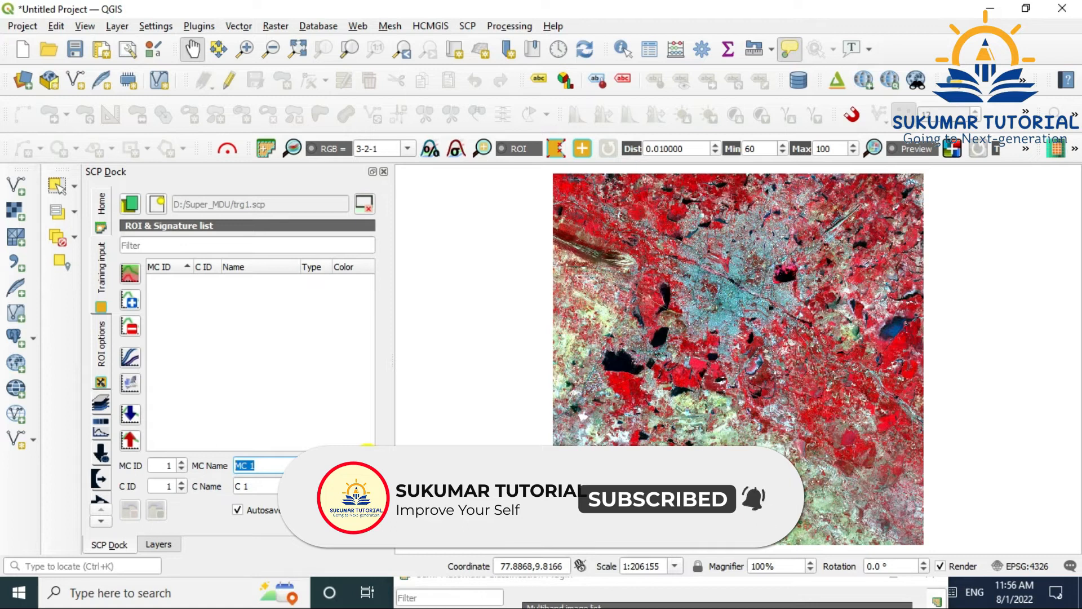
type("W")
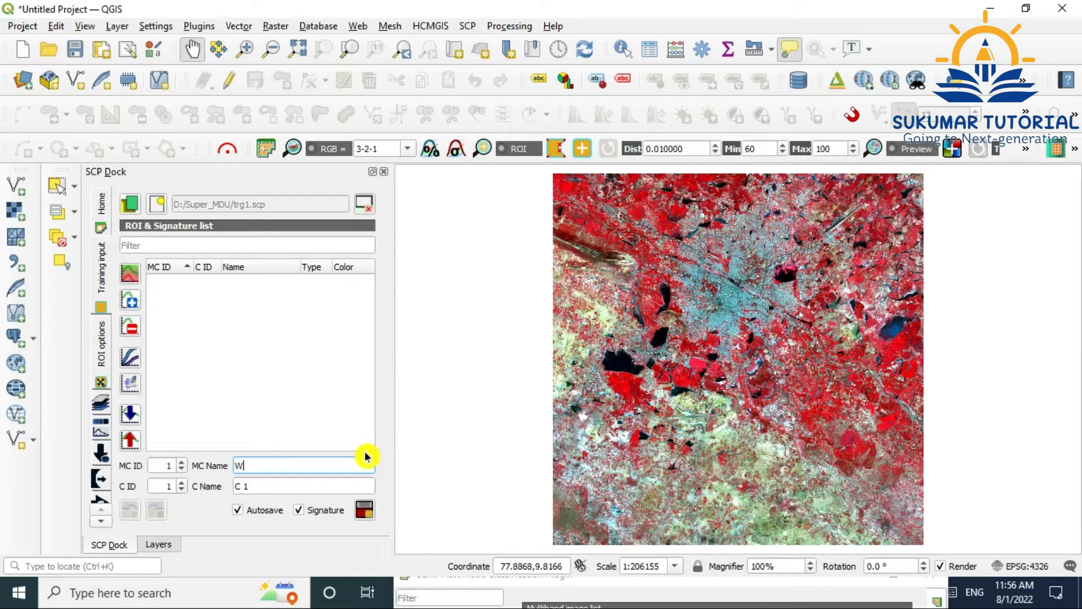
type("ater body")
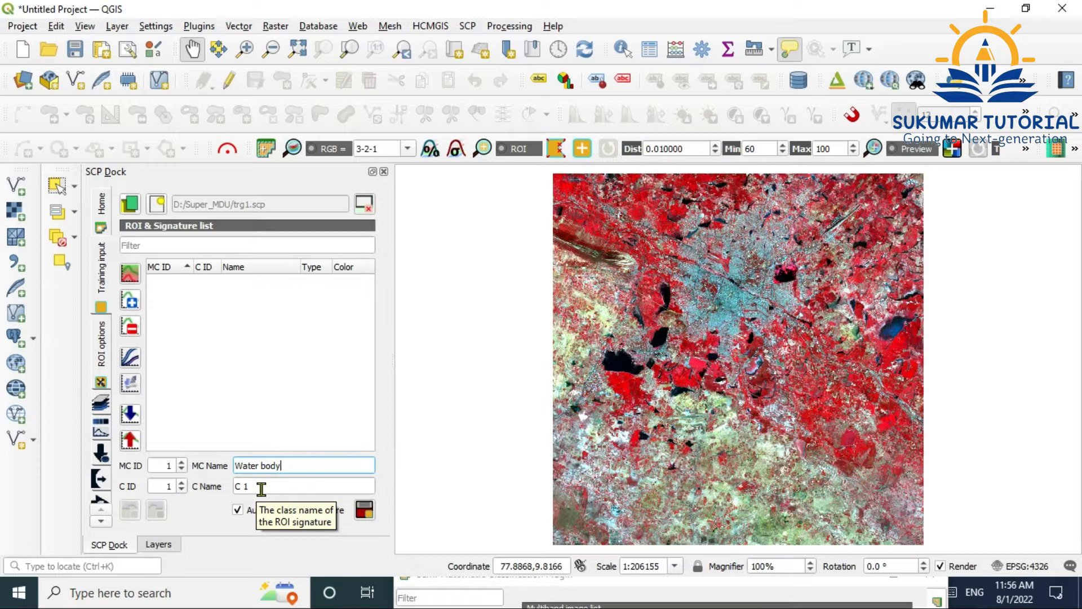
left_click_drag(255, 486, 235, 486)
type("Waterbody")
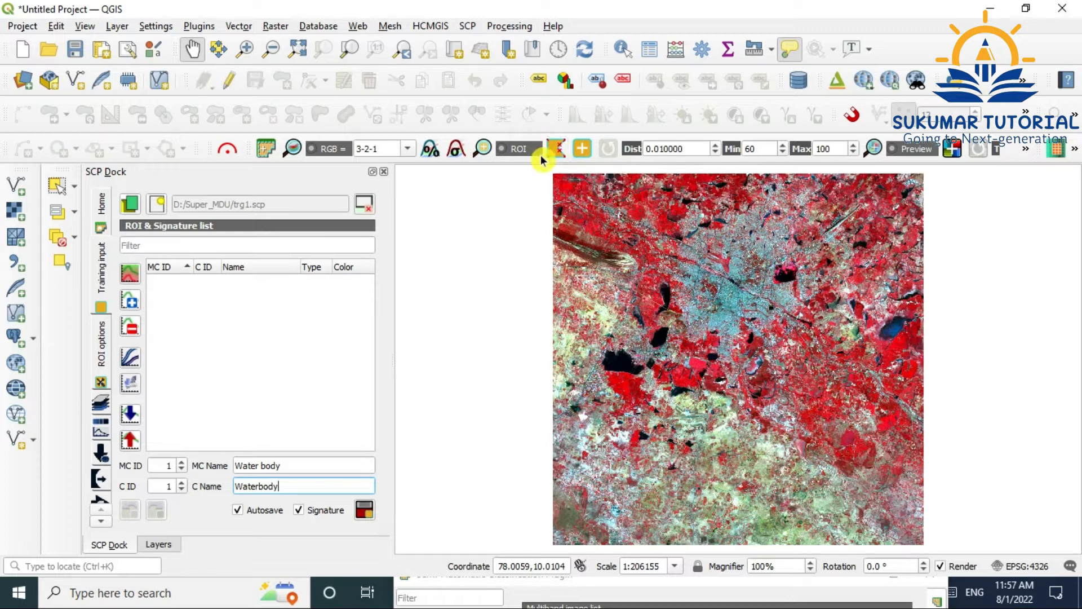
Draw a training polygon inside the large black lake in the image's southwest and save it with its signature to the training input
left_click(246, 50)
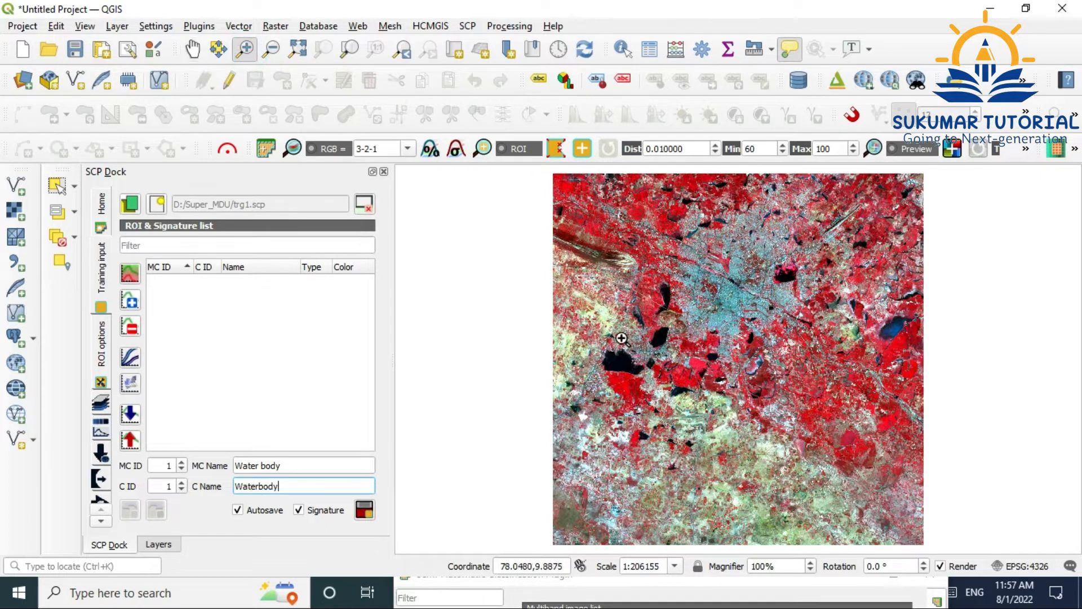
left_click_drag(598, 336, 651, 390)
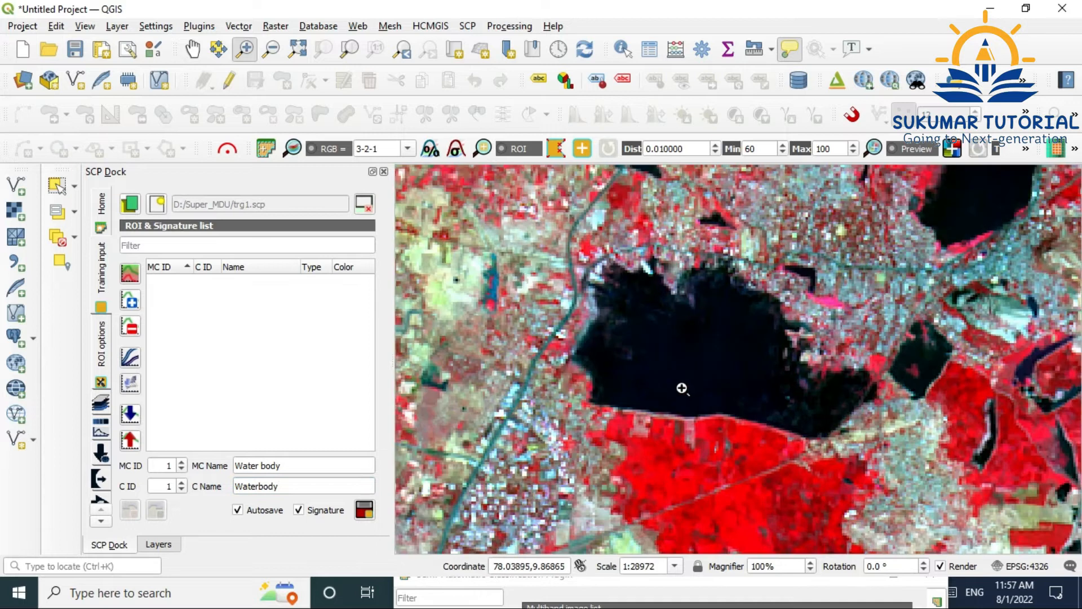
left_click(556, 150)
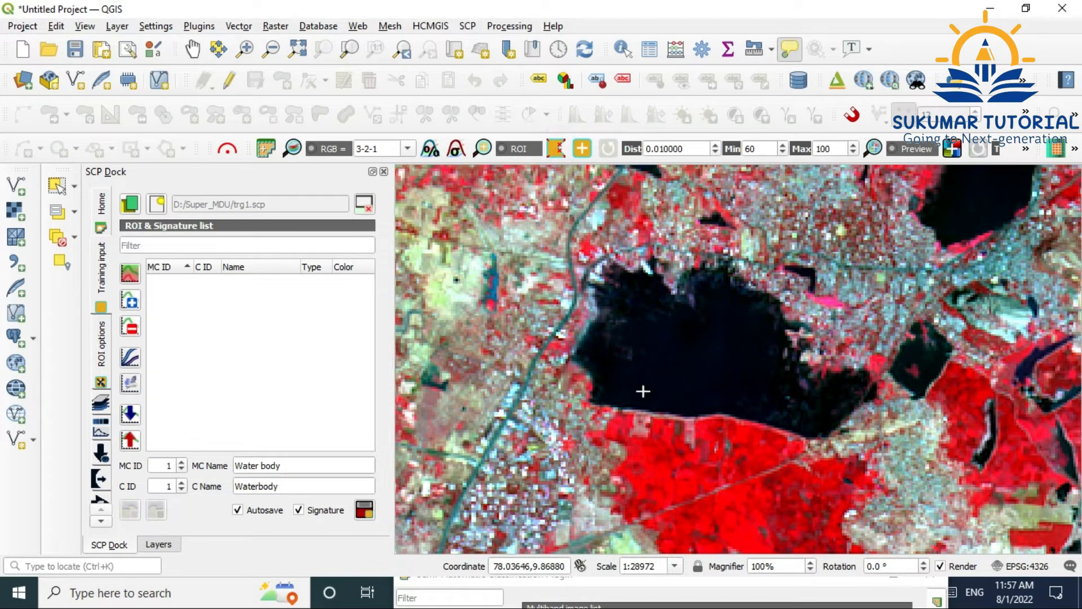
left_click(642, 397)
left_click(606, 364)
left_click(630, 298)
right_click(694, 323)
left_click(753, 309)
left_click(767, 403)
left_click(724, 403)
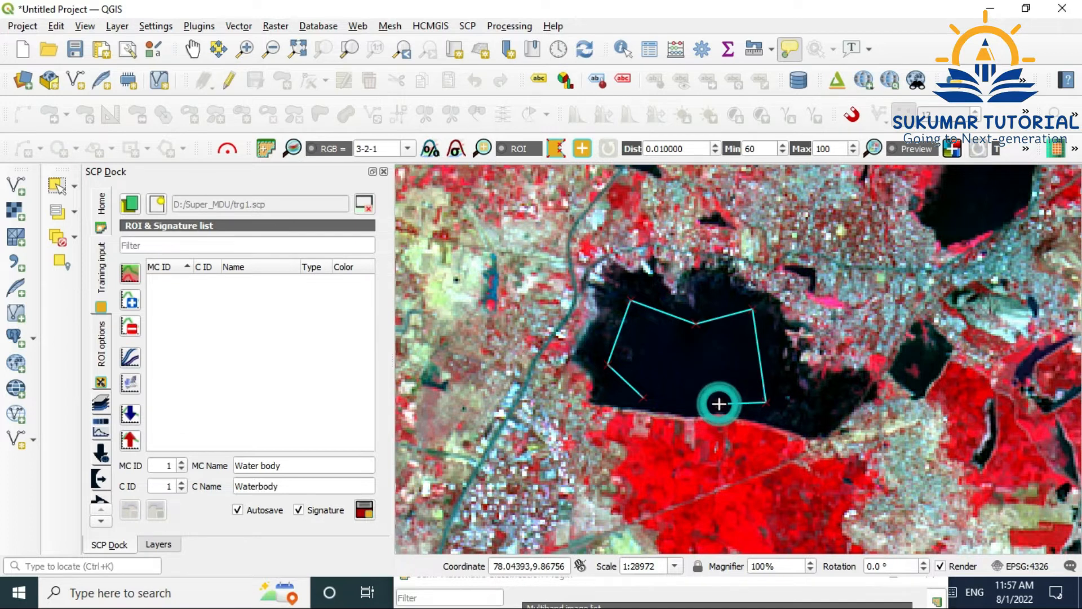
right_click(718, 403)
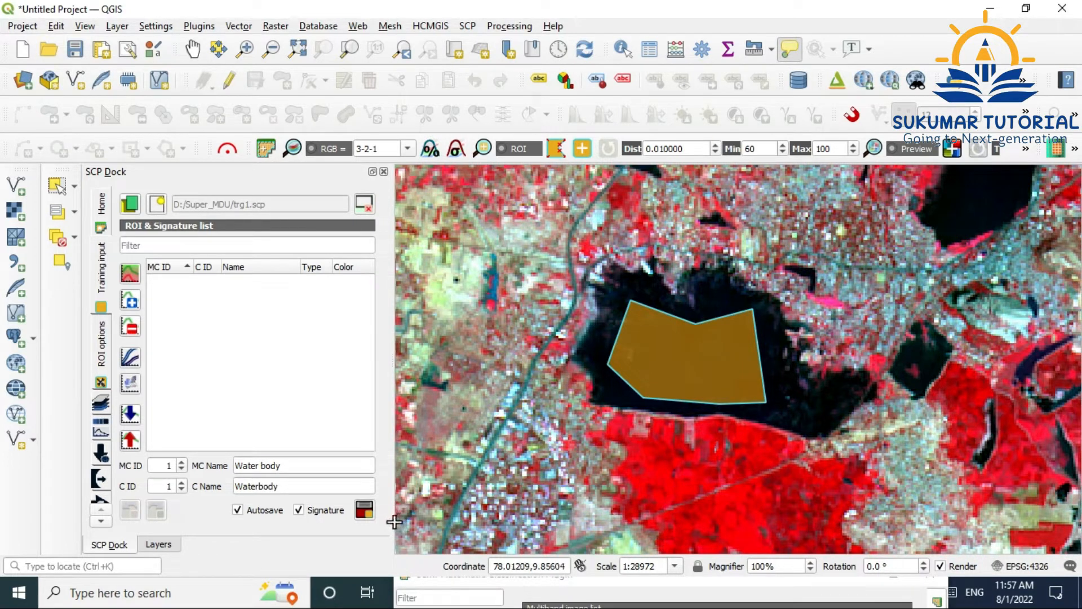
left_click(364, 509)
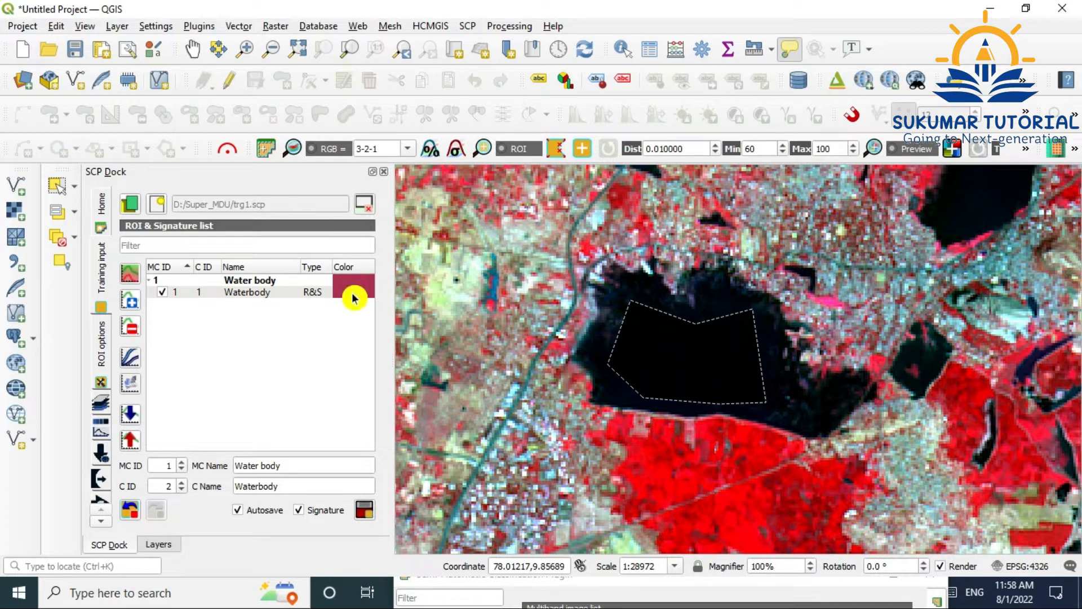
Draw a second Waterbody training polygon over the blue water of the lake near the image's eastern edge and save it to the training input
left_click(299, 50)
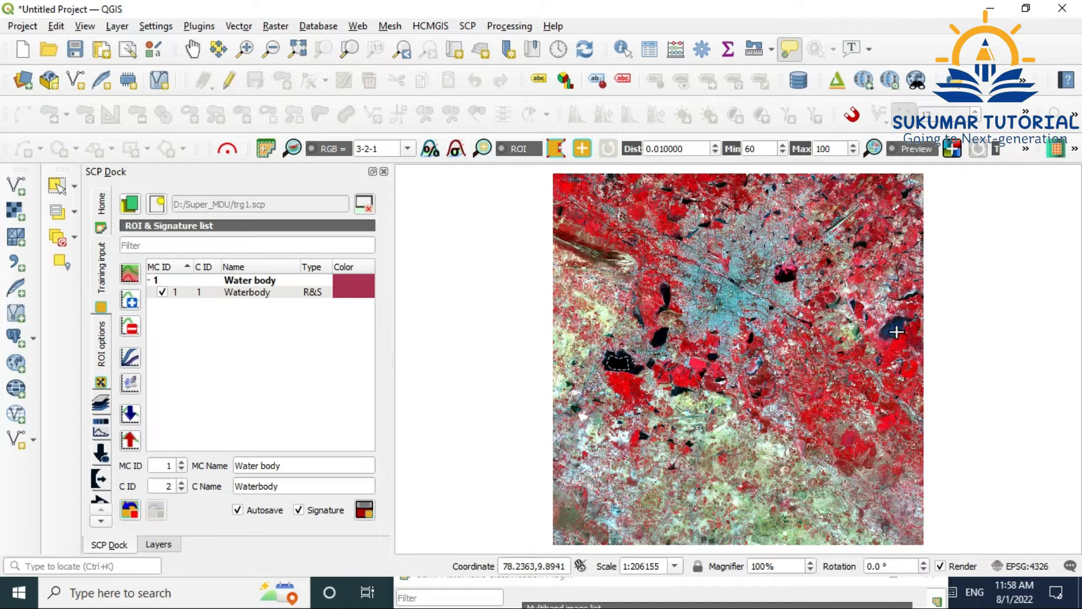
left_click(245, 49)
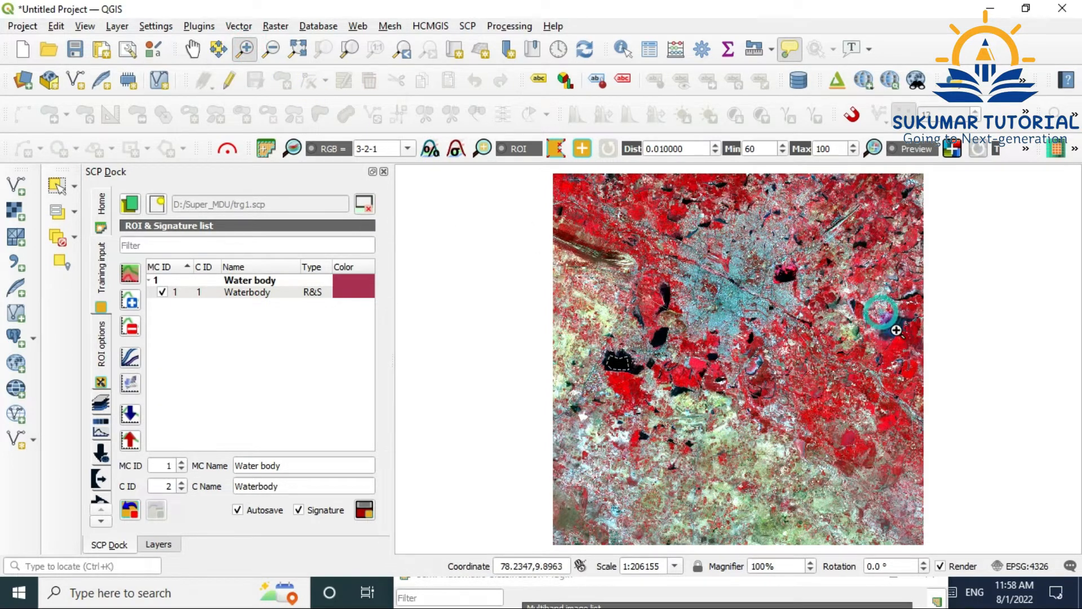
left_click_drag(908, 344, 888, 310)
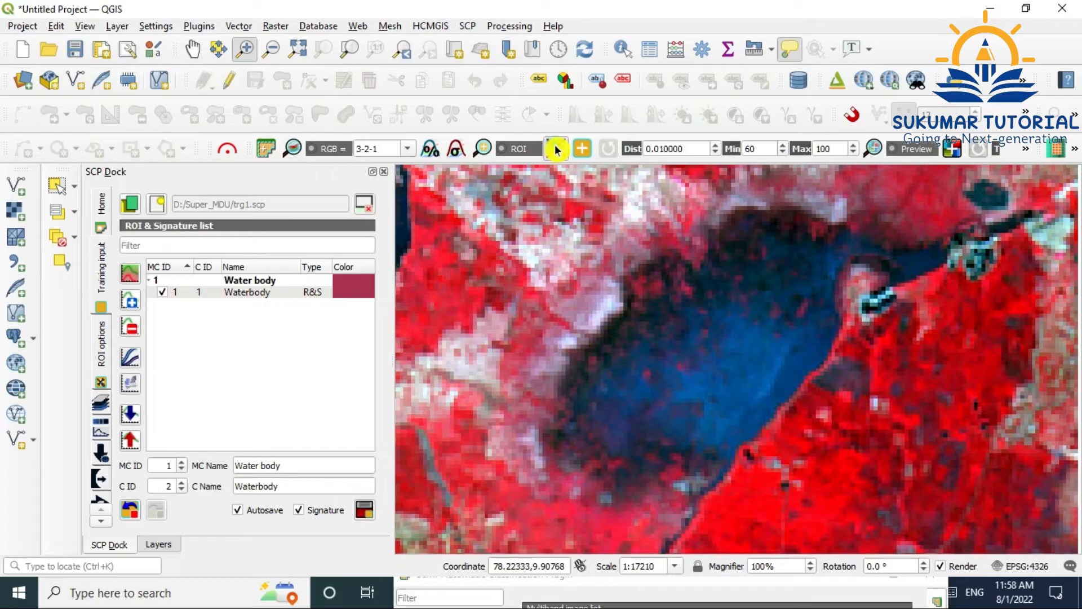
left_click(556, 149)
left_click(709, 439)
left_click(701, 373)
left_click(740, 319)
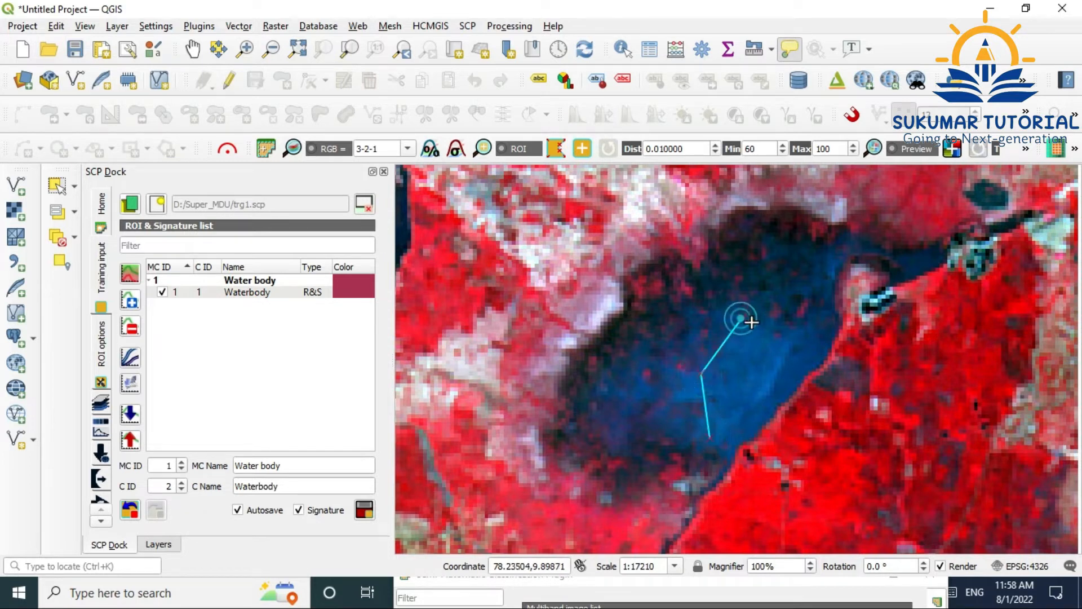
left_click(807, 356)
left_click(755, 417)
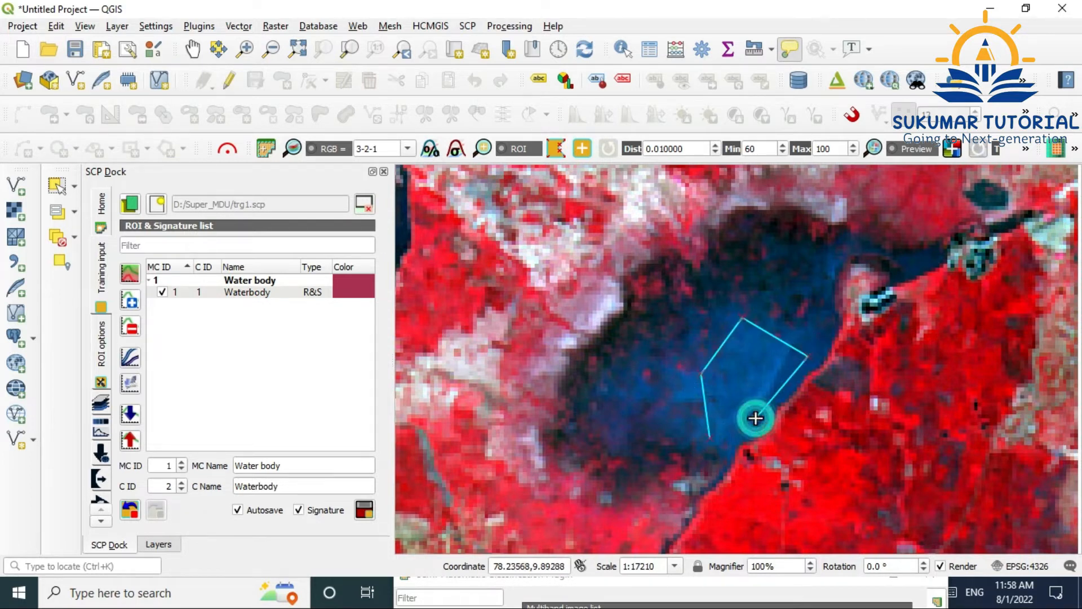
right_click(756, 417)
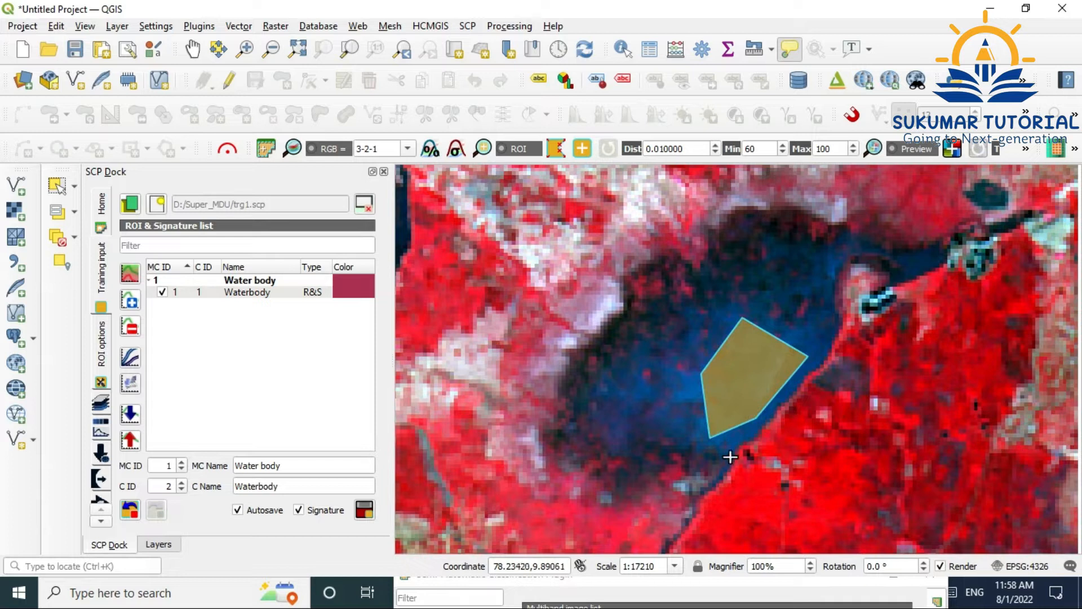
left_click(365, 511)
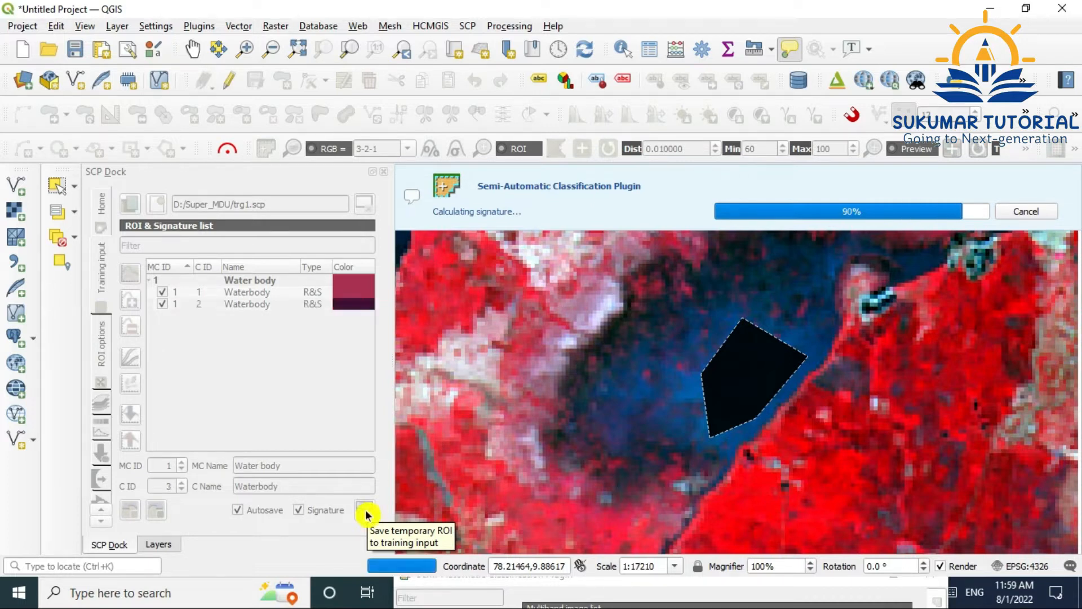
Draw a four-sided Waterbody training polygon inside the dark crescent-shaped lake near the image's northern edge and save it to the training input
left_click(298, 49)
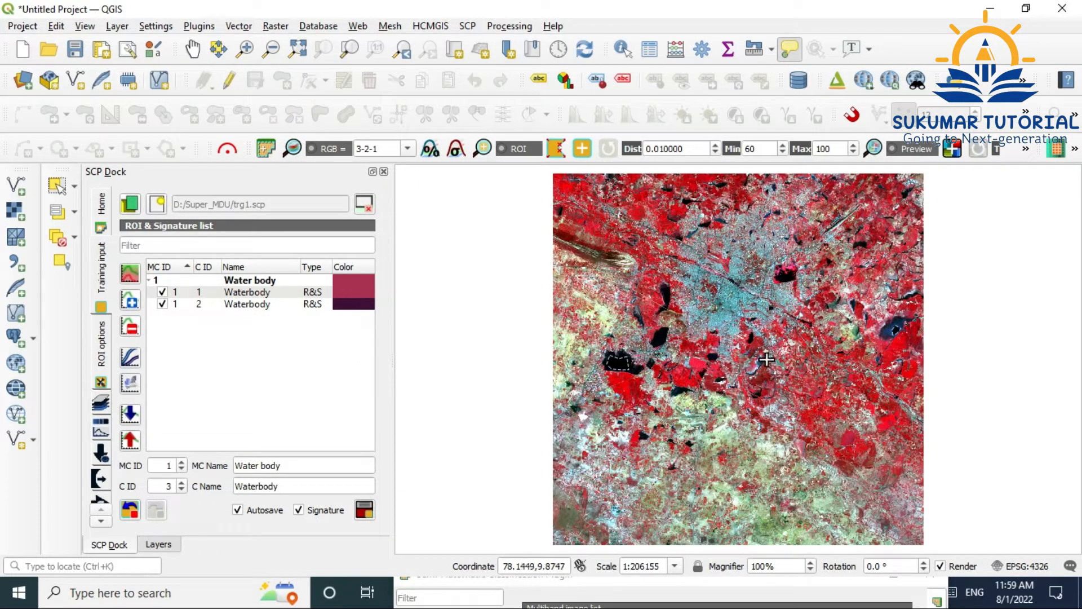
left_click(246, 49)
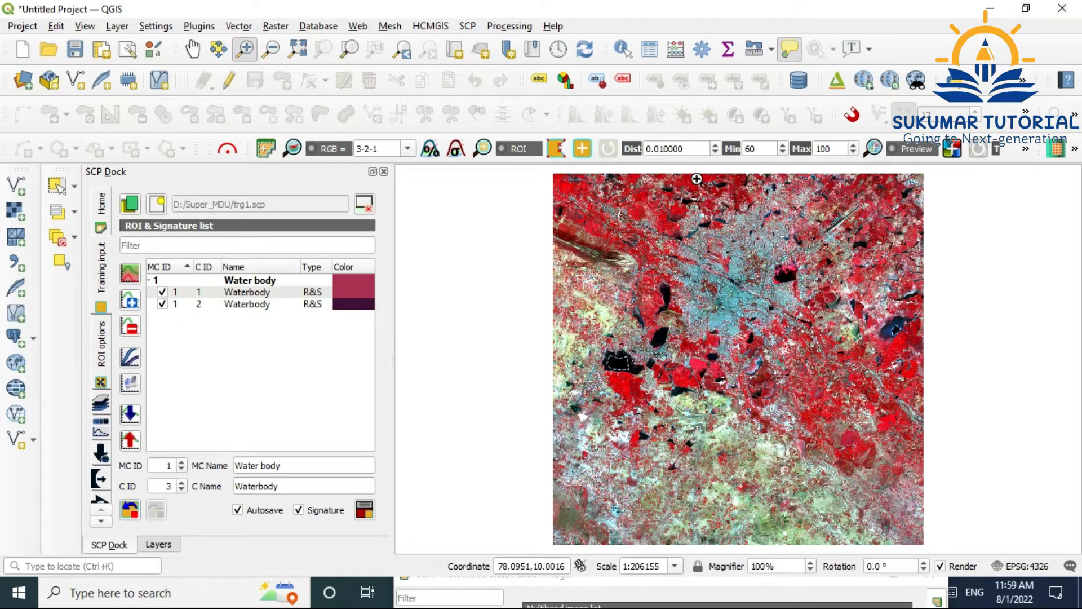
left_click_drag(703, 181, 741, 203)
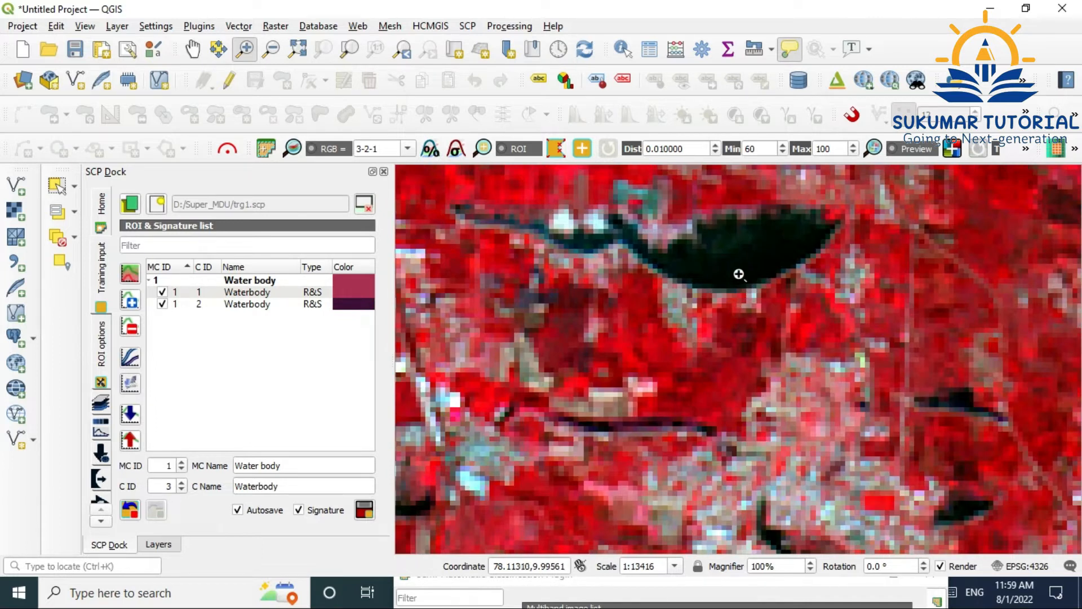
left_click(556, 149)
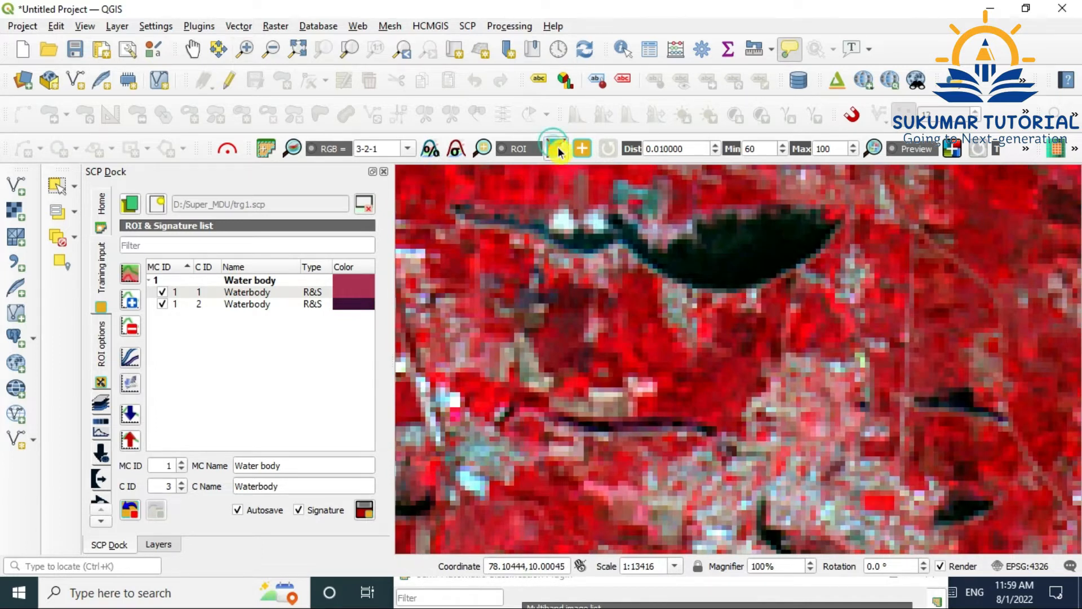
left_click(704, 269)
left_click(715, 233)
left_click(793, 227)
right_click(755, 271)
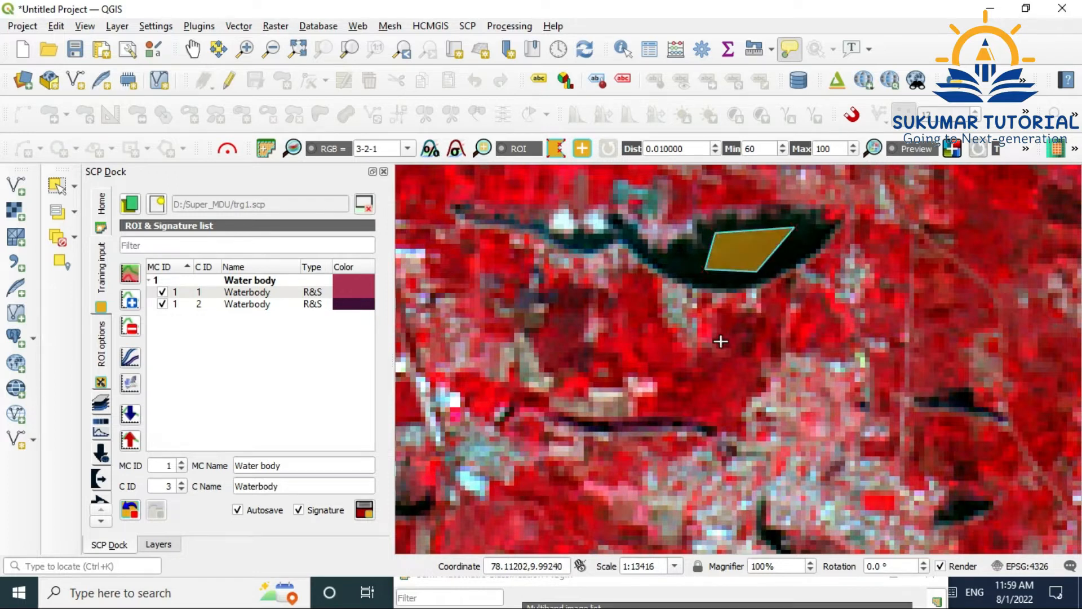
left_click(364, 510)
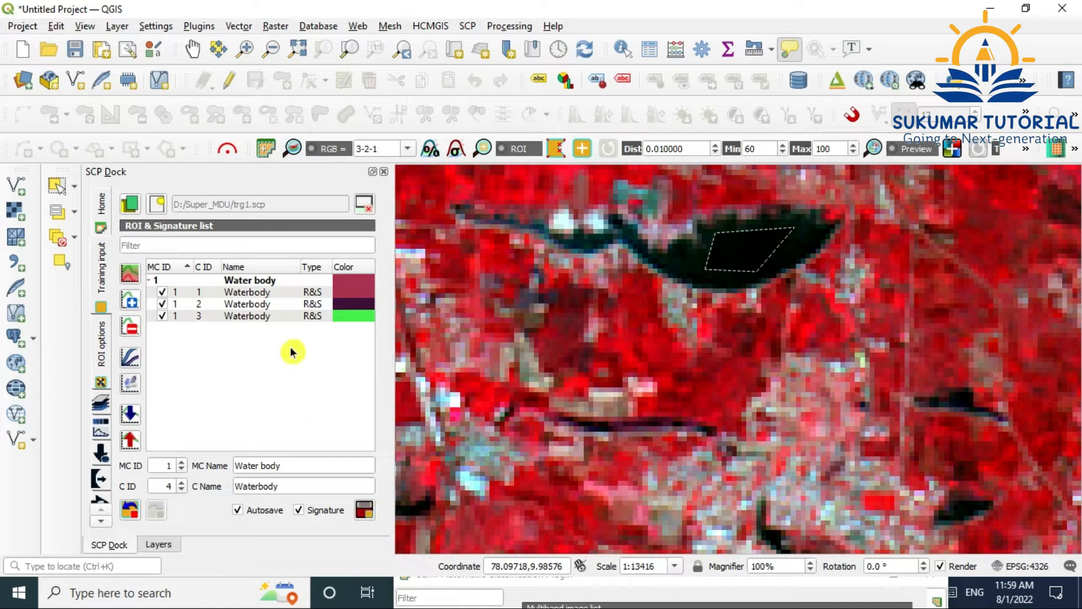
Merge the three Waterbody signatures in the ROI & Signature list into a single signature
left_click(298, 49)
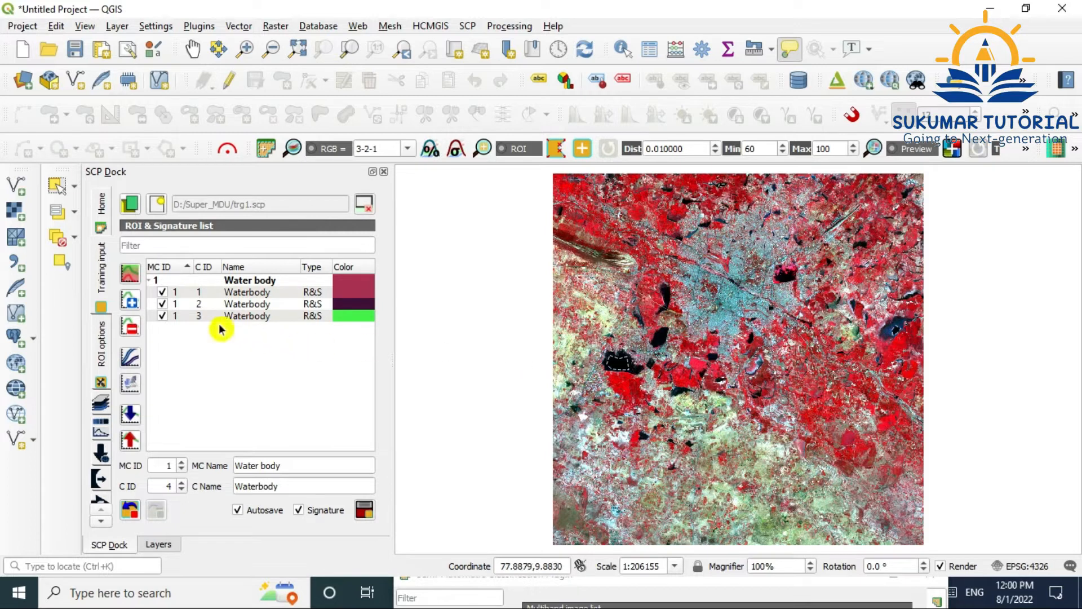
left_click(194, 296)
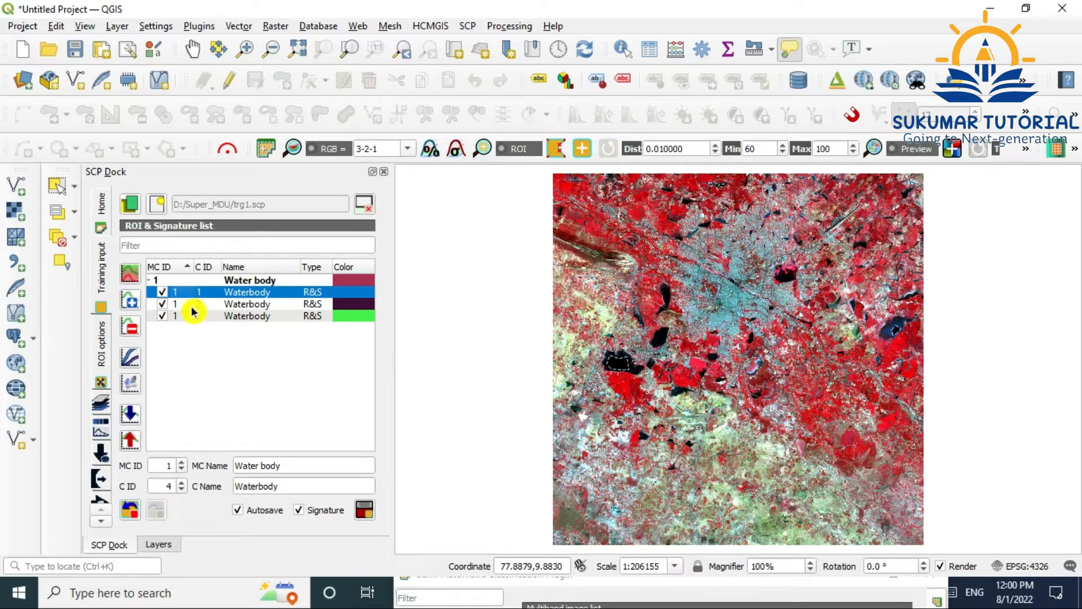
left_click(192, 307, "shift")
left_click(190, 319, "shift")
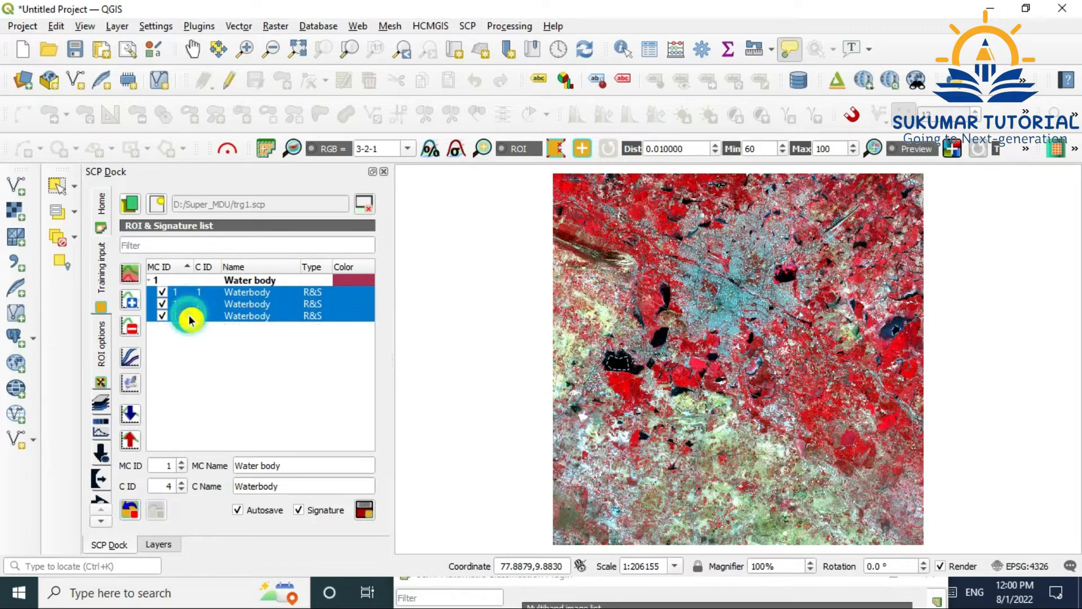
left_click(130, 277)
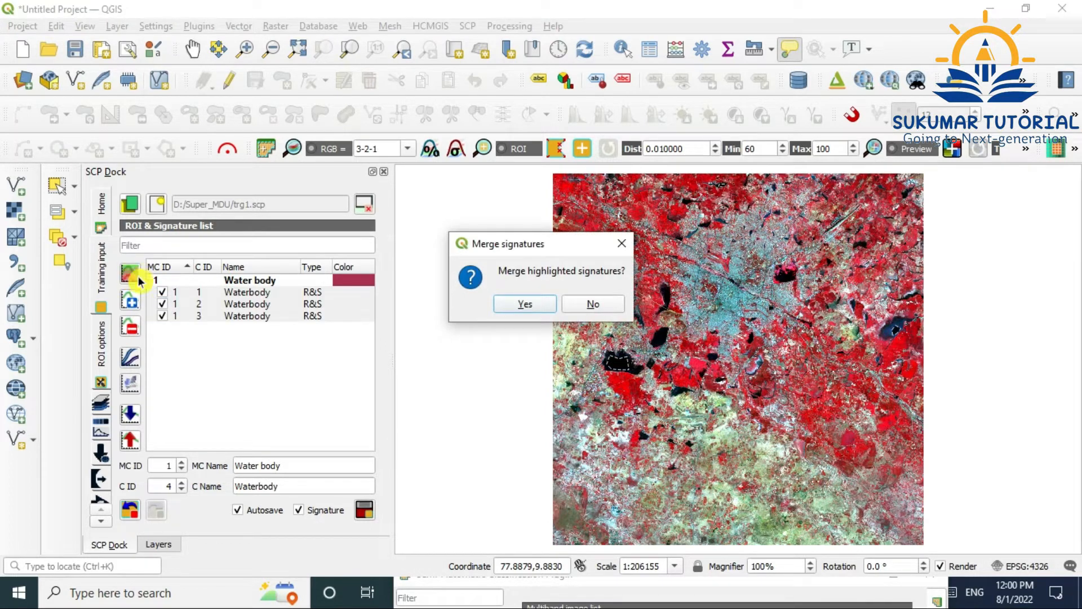
left_click(529, 306)
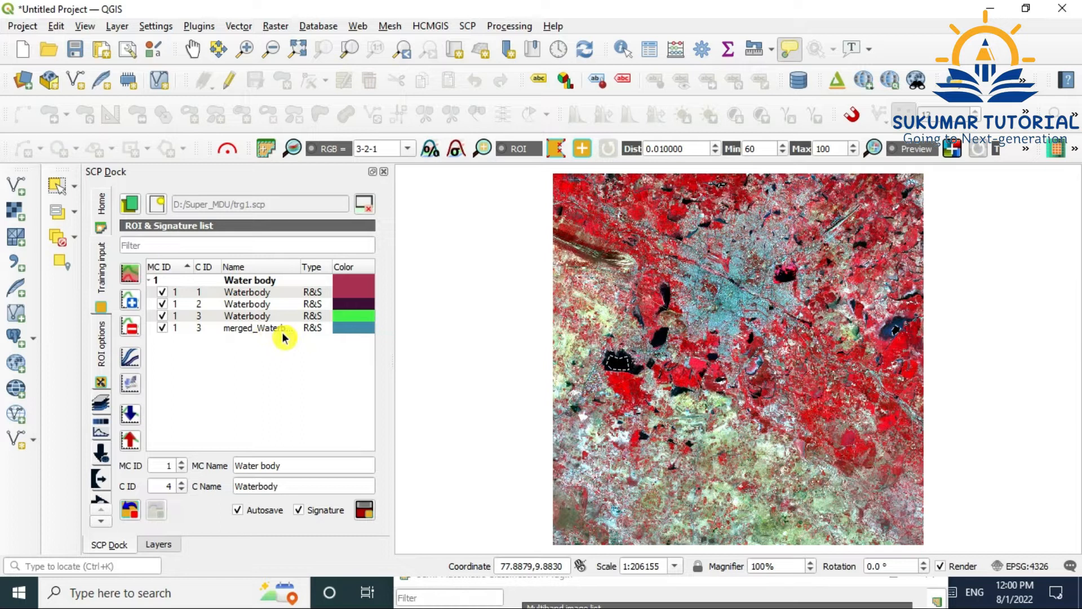
Delete the three individual Waterbody ROIs and signatures, keeping only the merged one
left_click(247, 293)
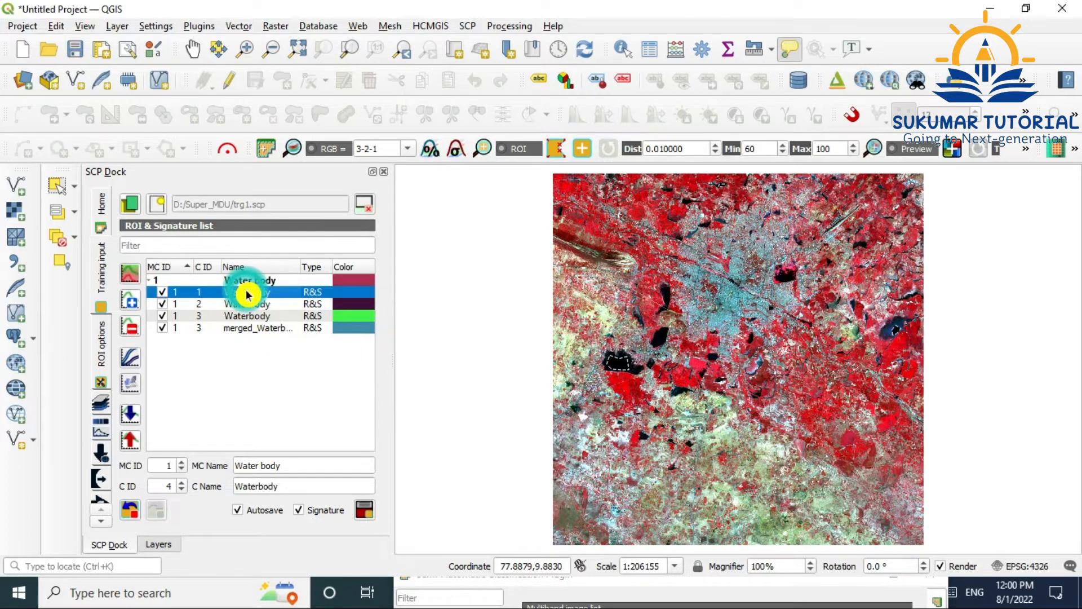
left_click(248, 304, "ctrl")
left_click(248, 315, "ctrl")
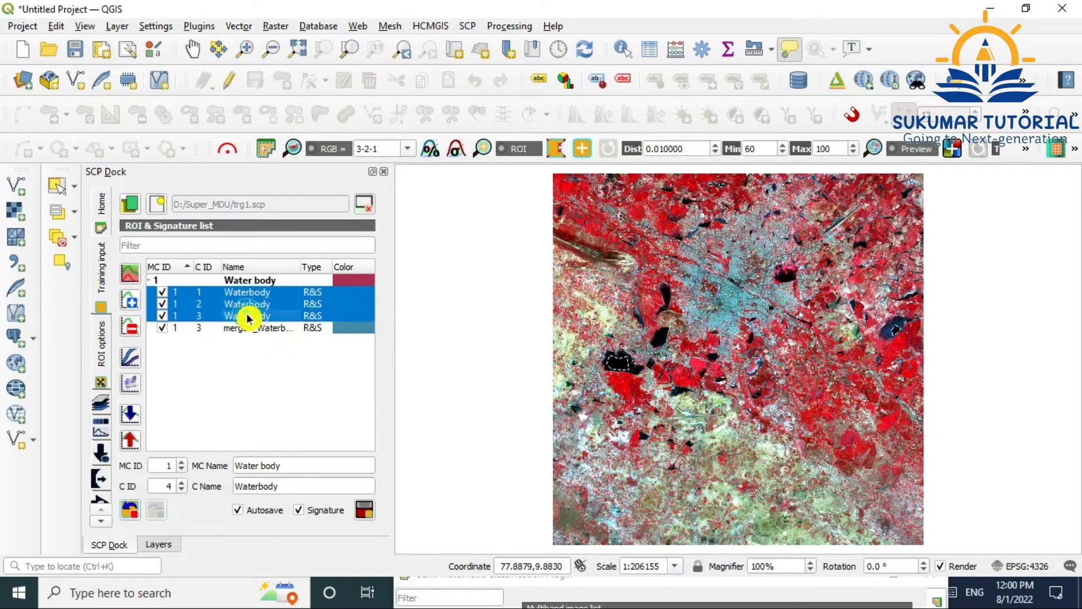
left_click(133, 331)
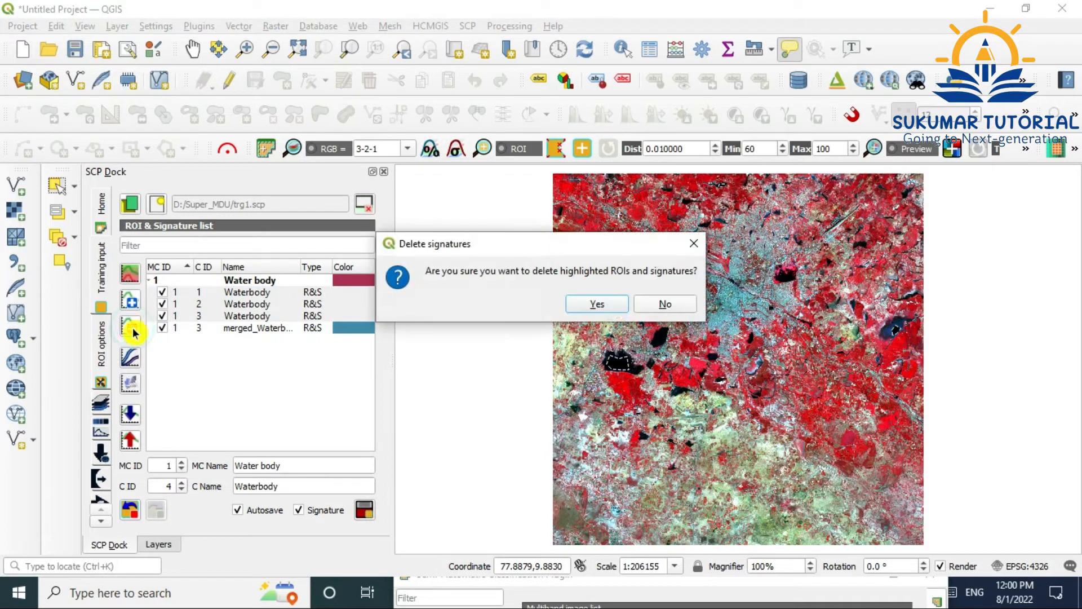
left_click(594, 309)
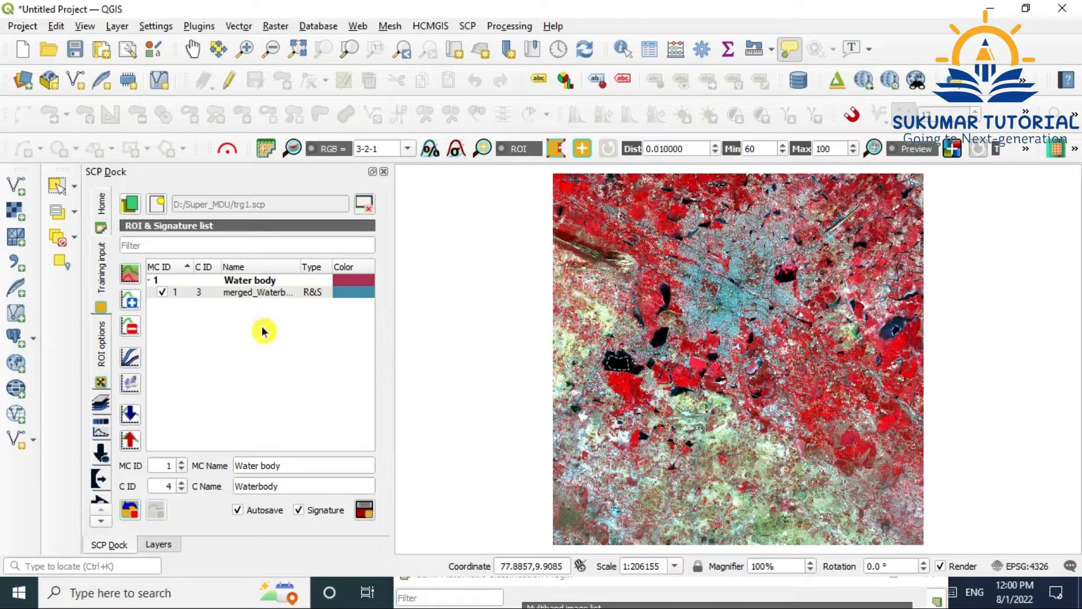
Set the color of the Water body macroclass and its merged signature to cyan (#00ffff)
double_click(356, 287)
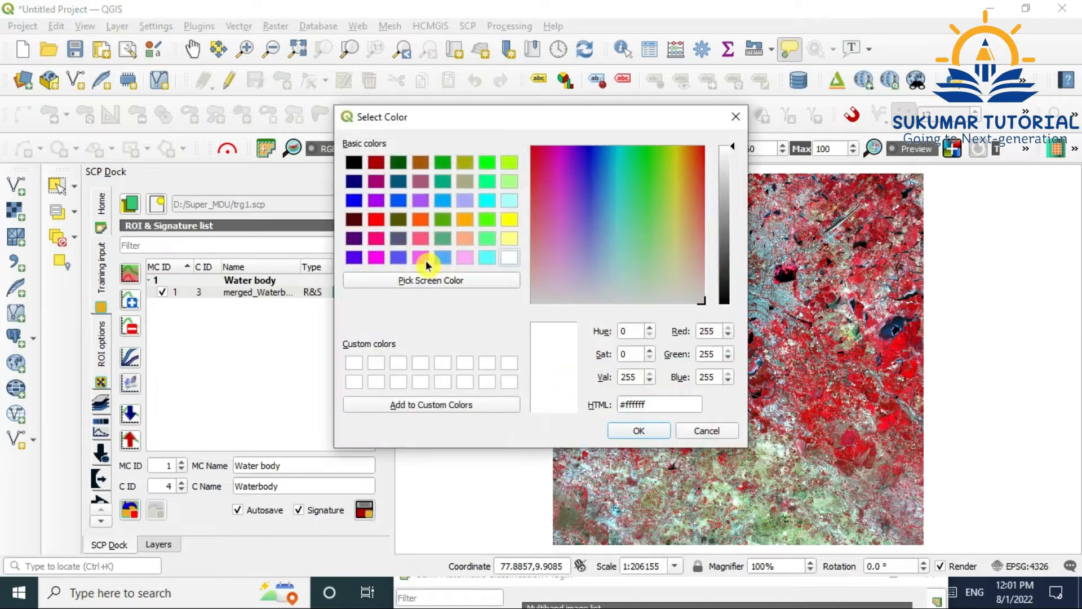
left_click(488, 201)
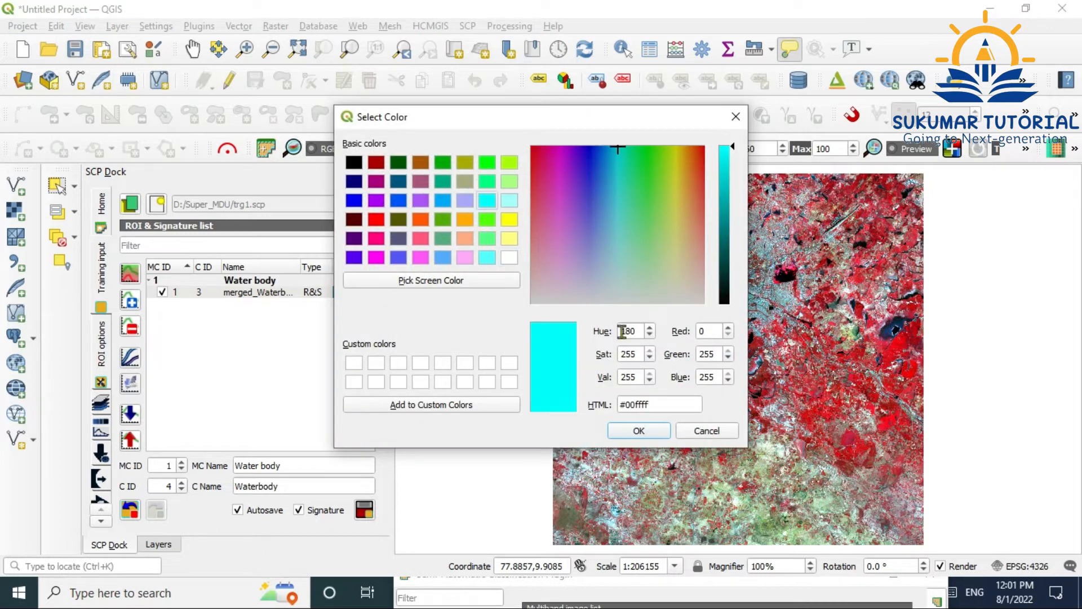
left_click(644, 430)
double_click(357, 292)
left_click(488, 201)
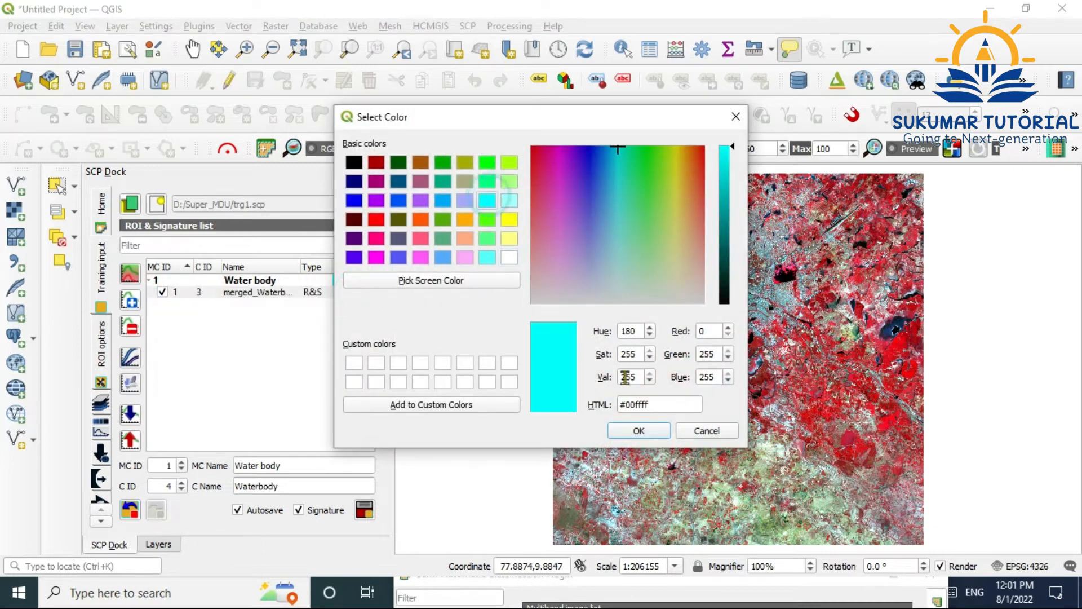
left_click(637, 431)
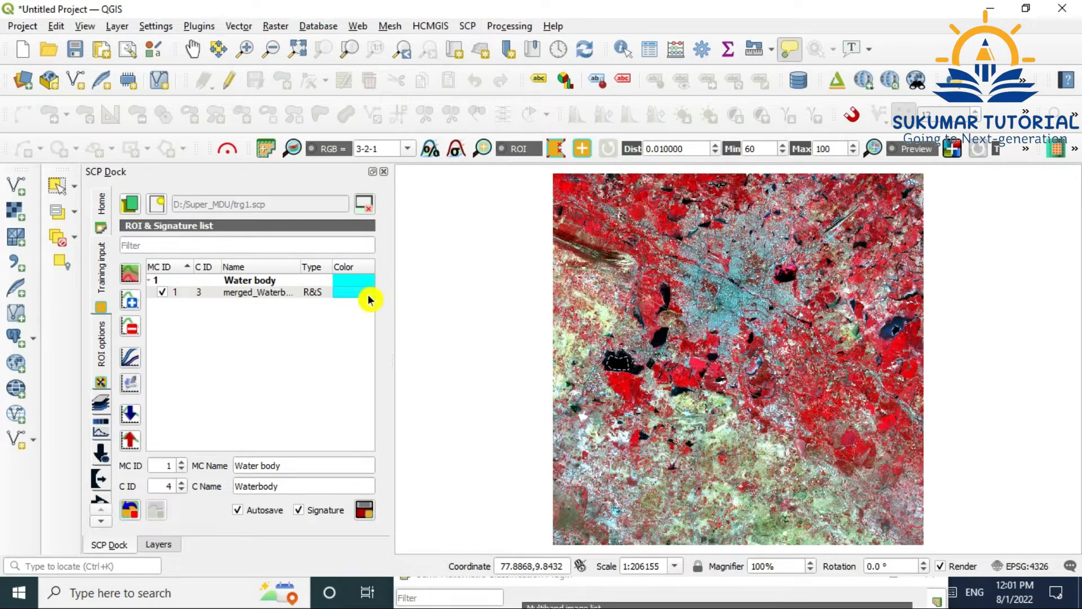
Define the next training class with macroclass ID 2 and class ID 1, naming both the macroclass and the class "Builtup area"
left_click(181, 462)
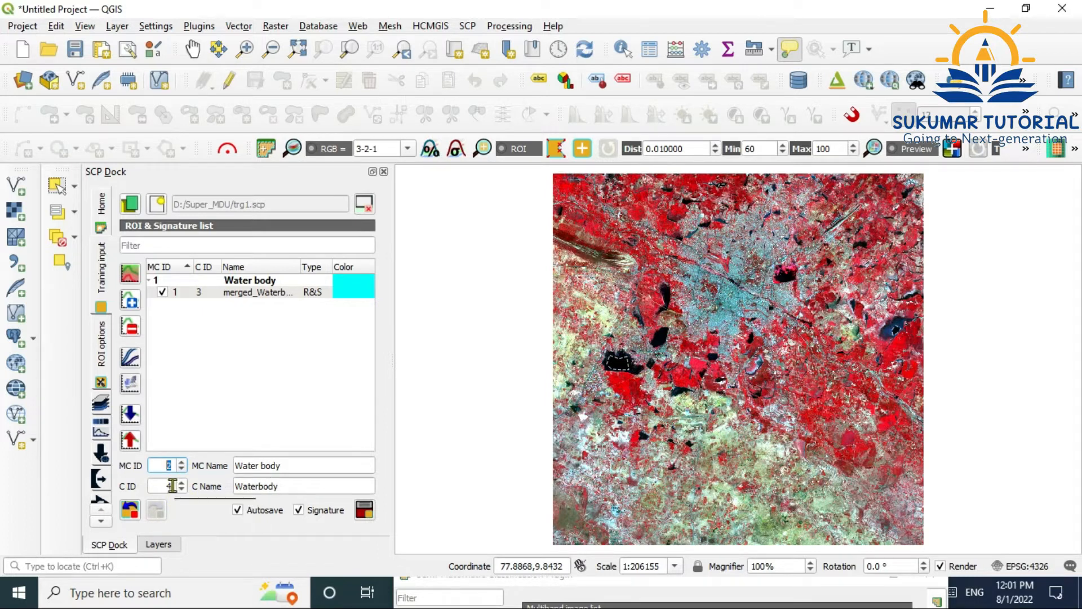
double_click(152, 490)
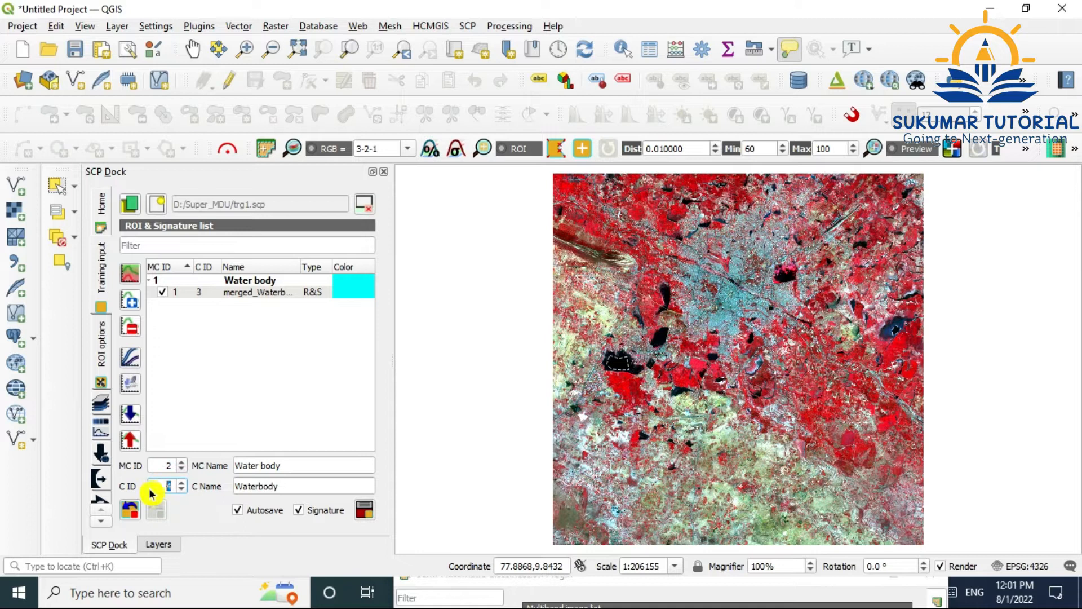
type("1")
left_click_drag(235, 465, 284, 468)
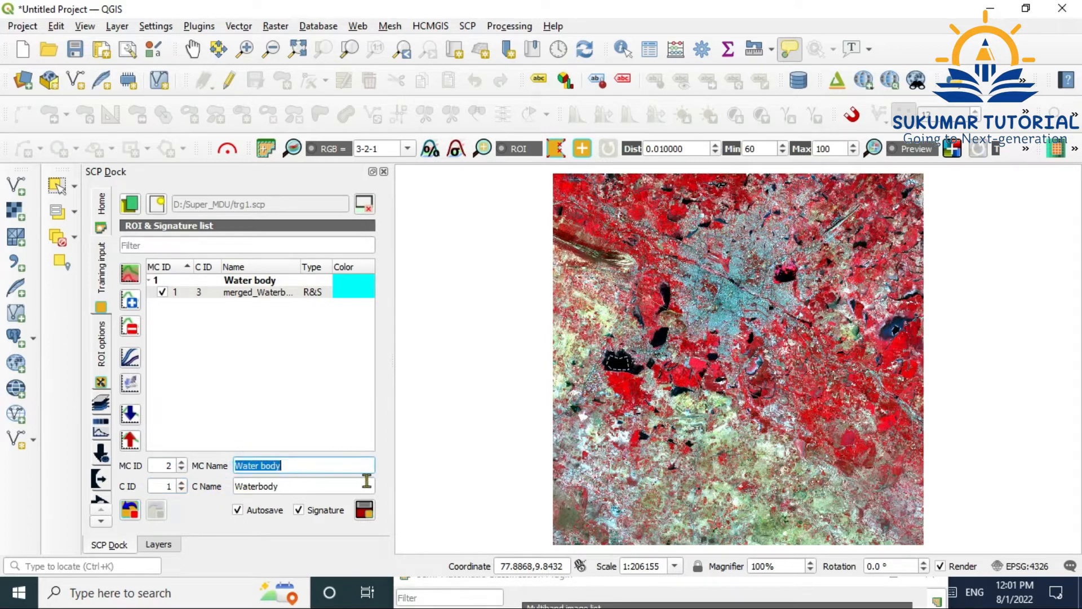
type("Builtup area")
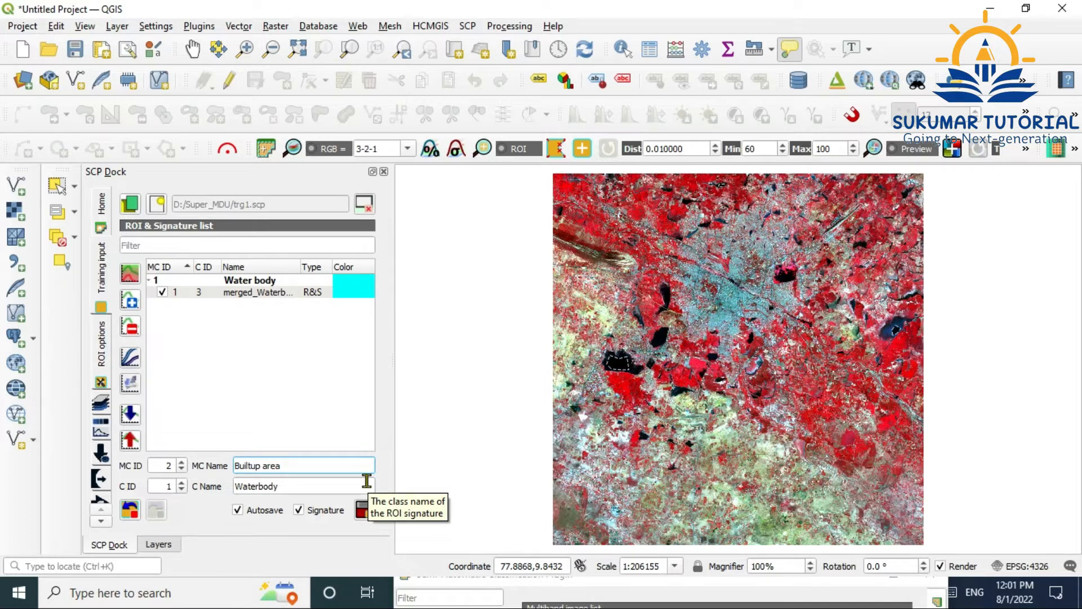
left_click_drag(279, 486, 232, 491)
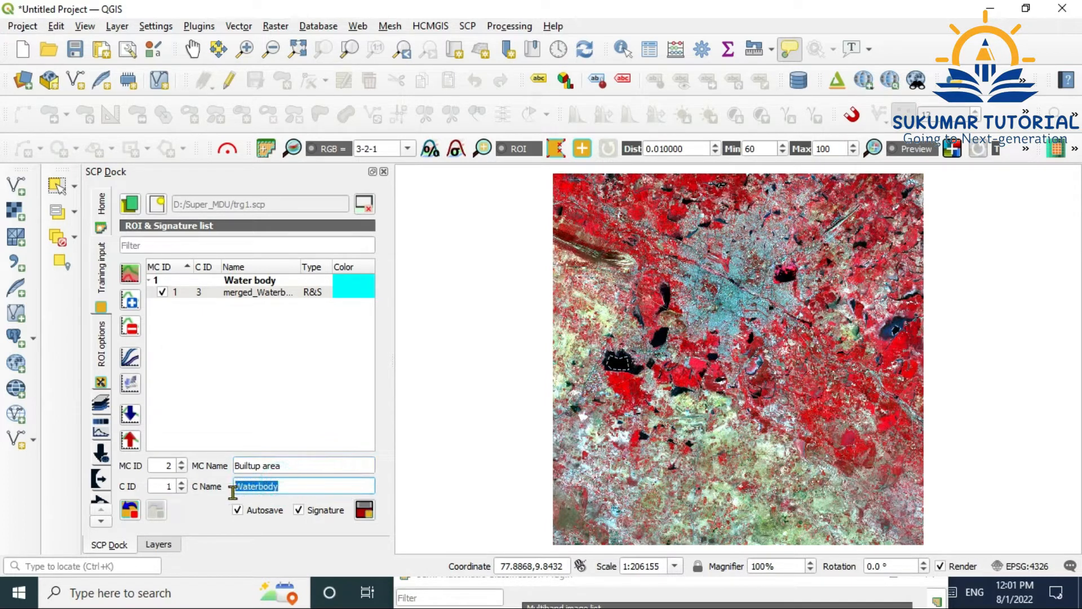
type("Builtup area")
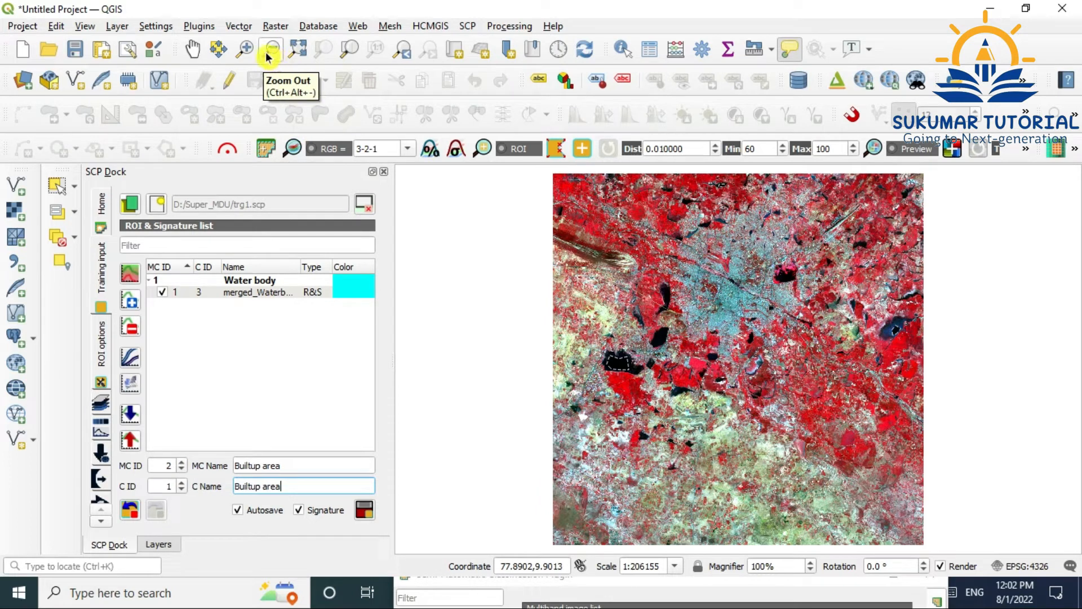
Draw a five-sided Builtup area training polygon in the cyan city area just south of the river and save it to the training input
left_click(245, 48)
left_click_drag(699, 259, 765, 306)
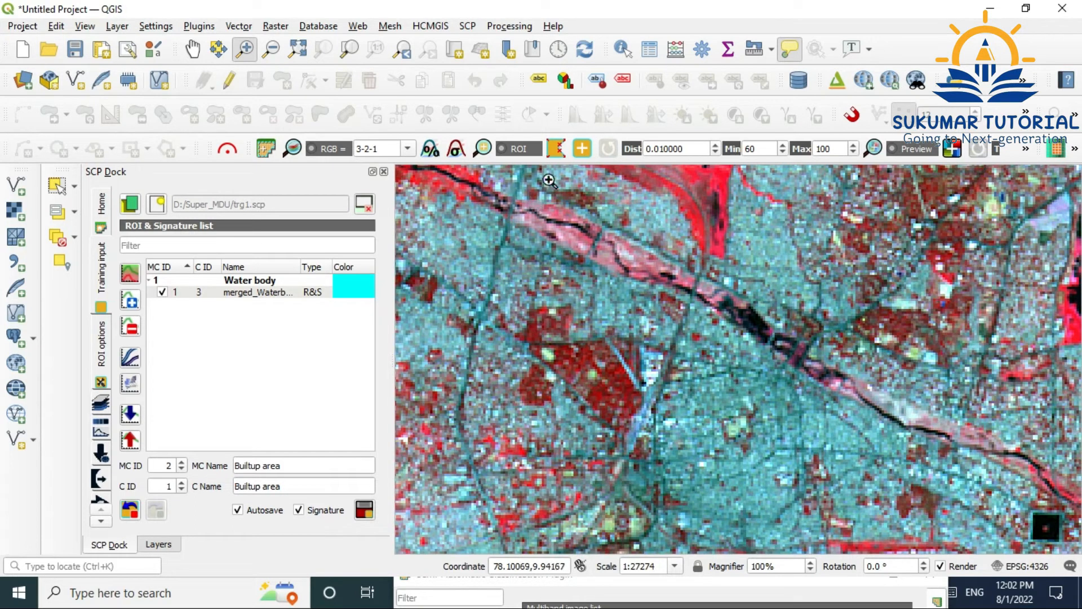
left_click(557, 147)
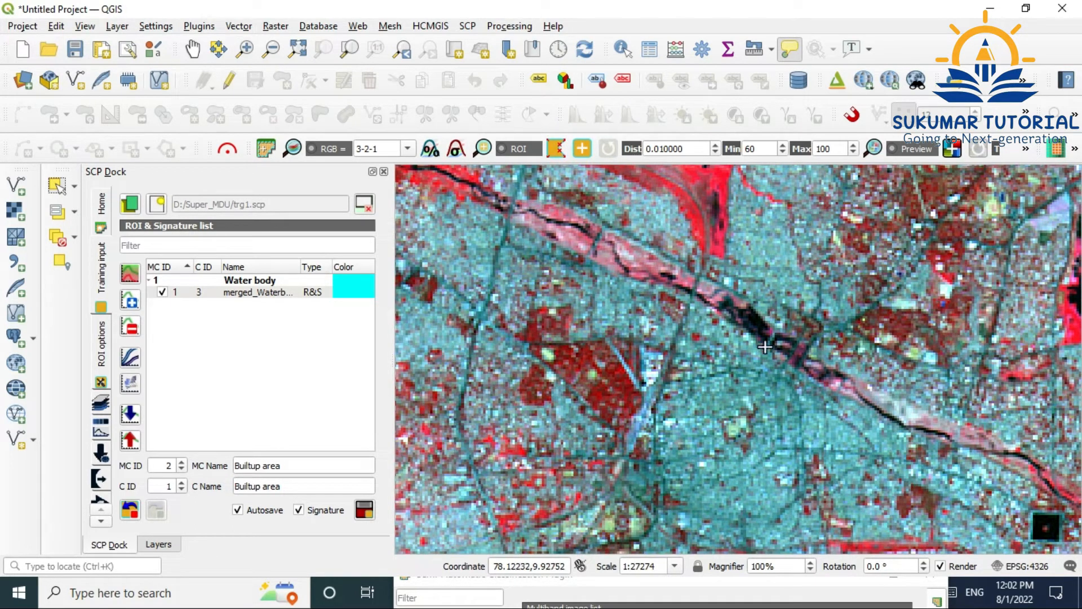
left_click(717, 380)
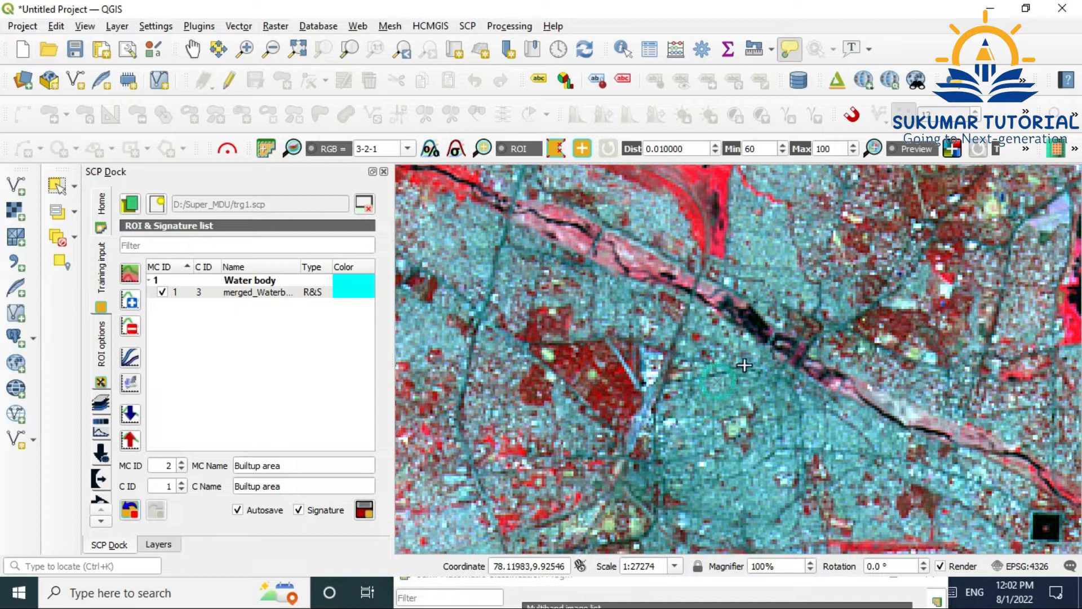
left_click(757, 356)
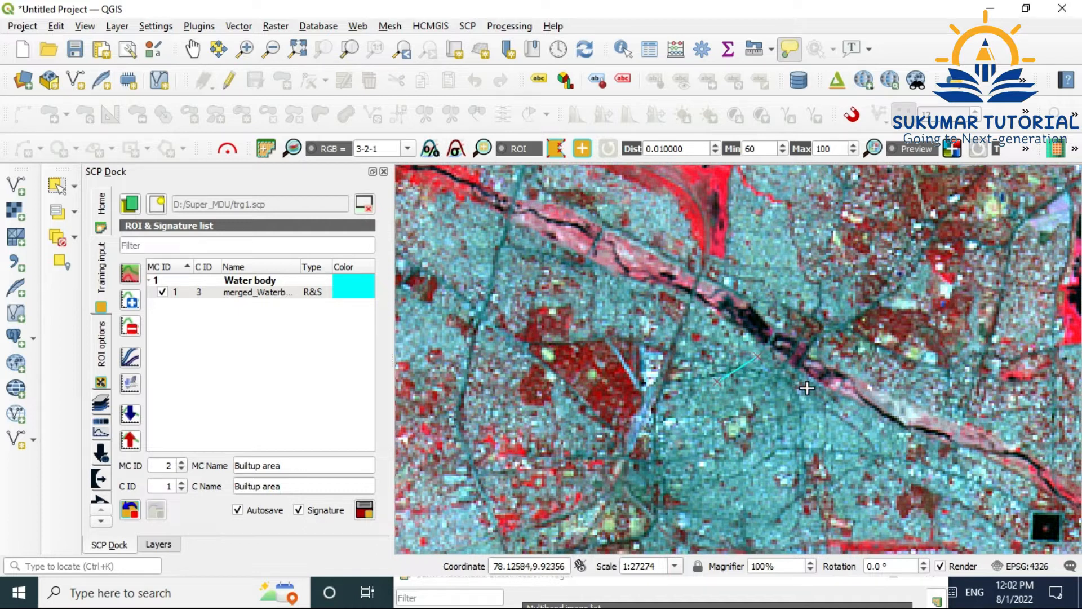
left_click(780, 414)
right_click(732, 409)
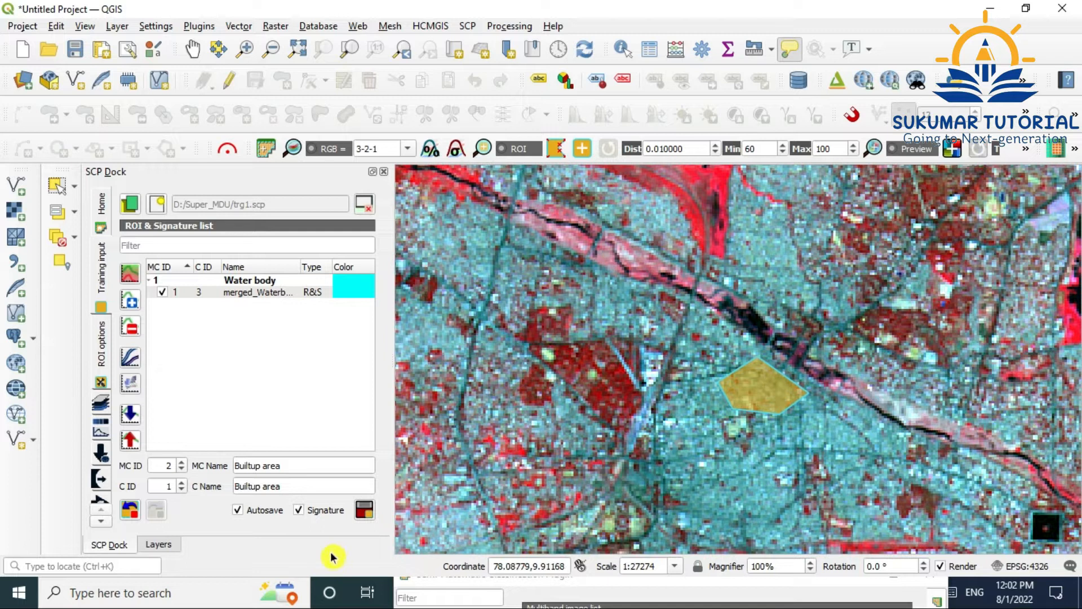
left_click(364, 510)
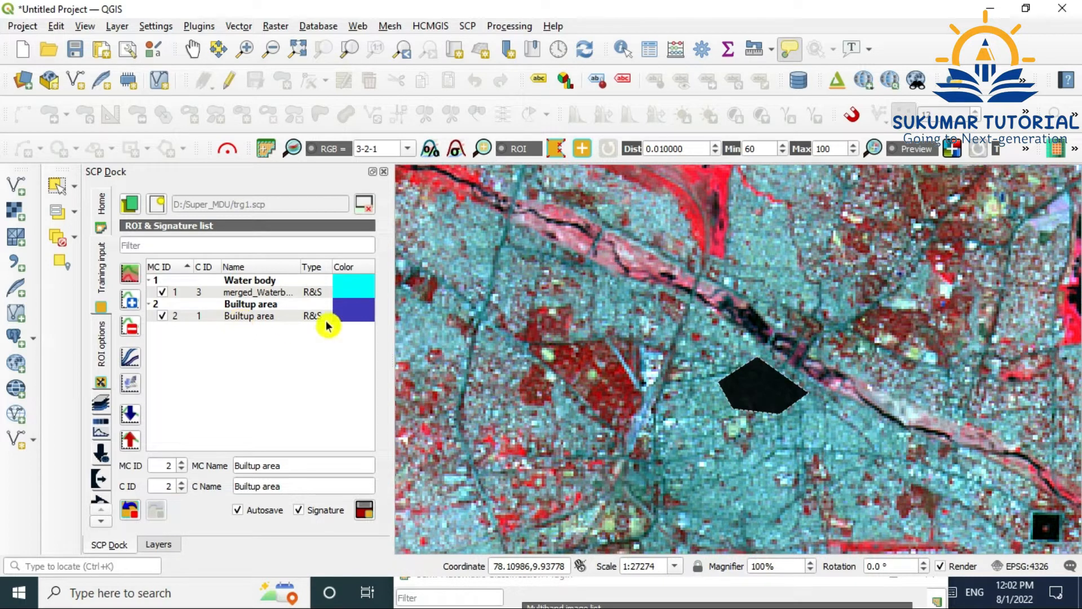
Draw a seven-sided Builtup area training polygon in the southern cyan city area, north of the small dark lake, and save it to the training input
left_click(299, 55)
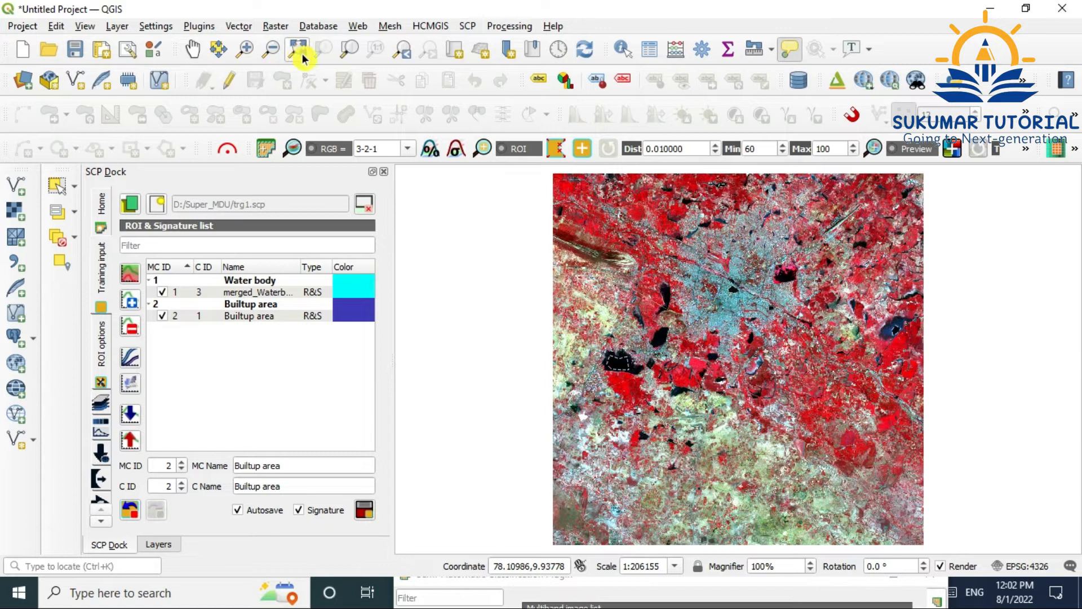
left_click(244, 49)
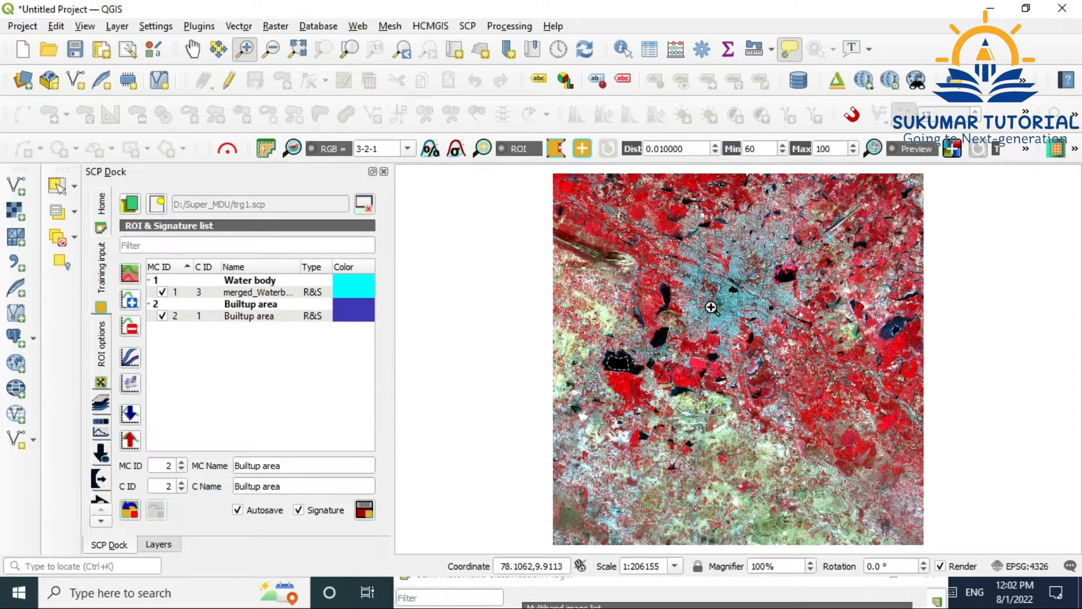
left_click_drag(714, 313, 738, 338)
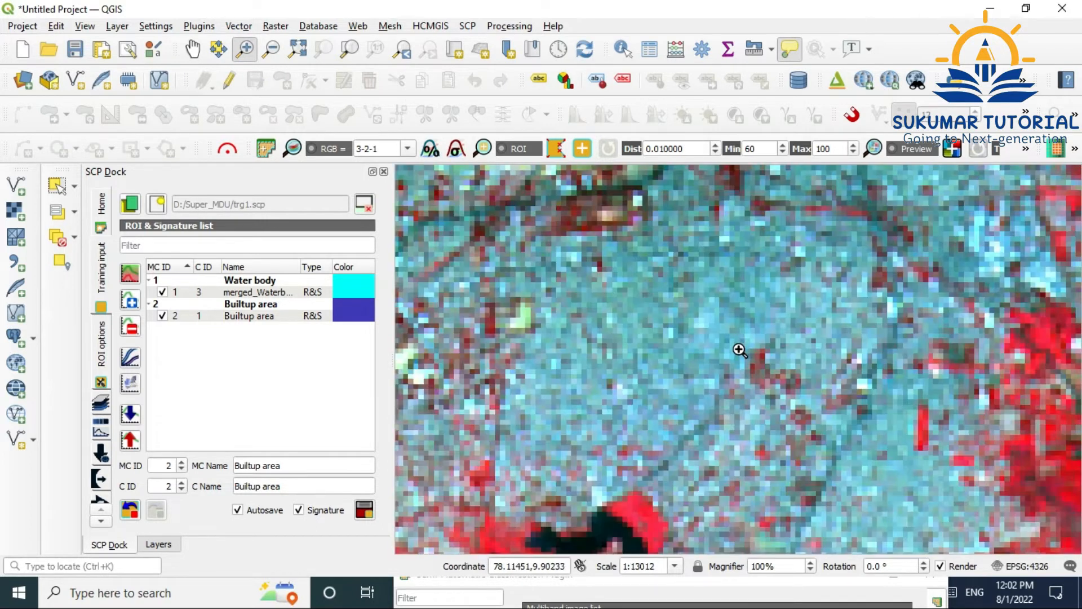
left_click(558, 151)
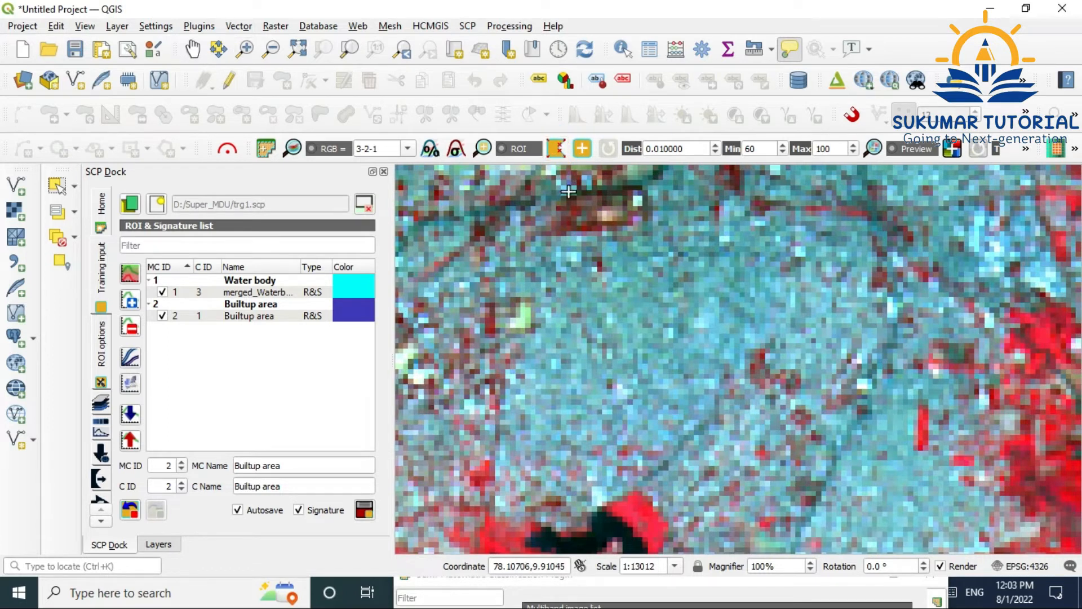
left_click(645, 373)
left_click(580, 369)
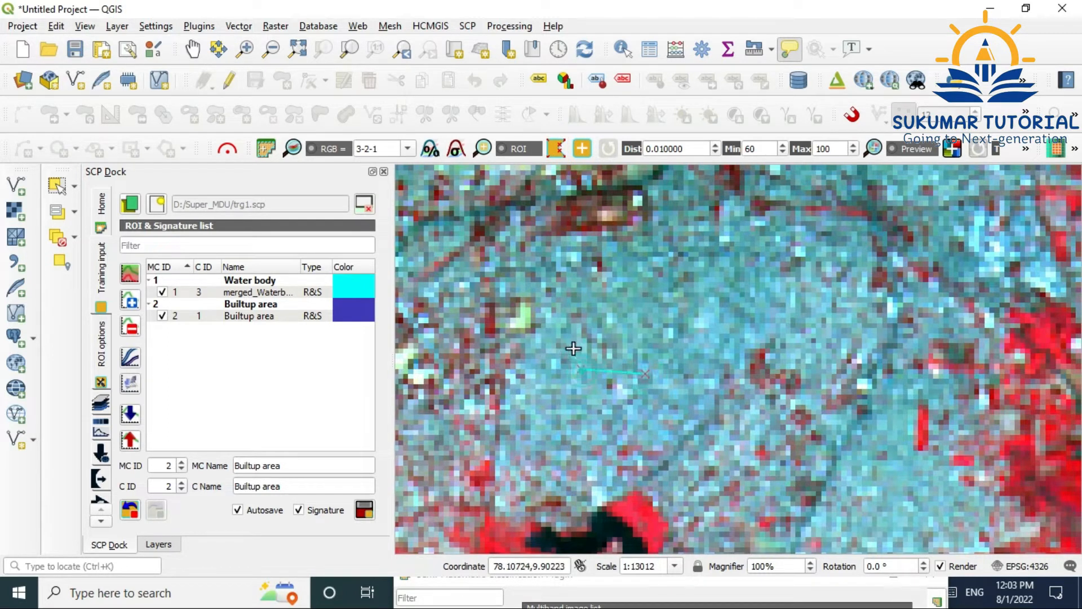
left_click(562, 307)
left_click(618, 278)
left_click(643, 247)
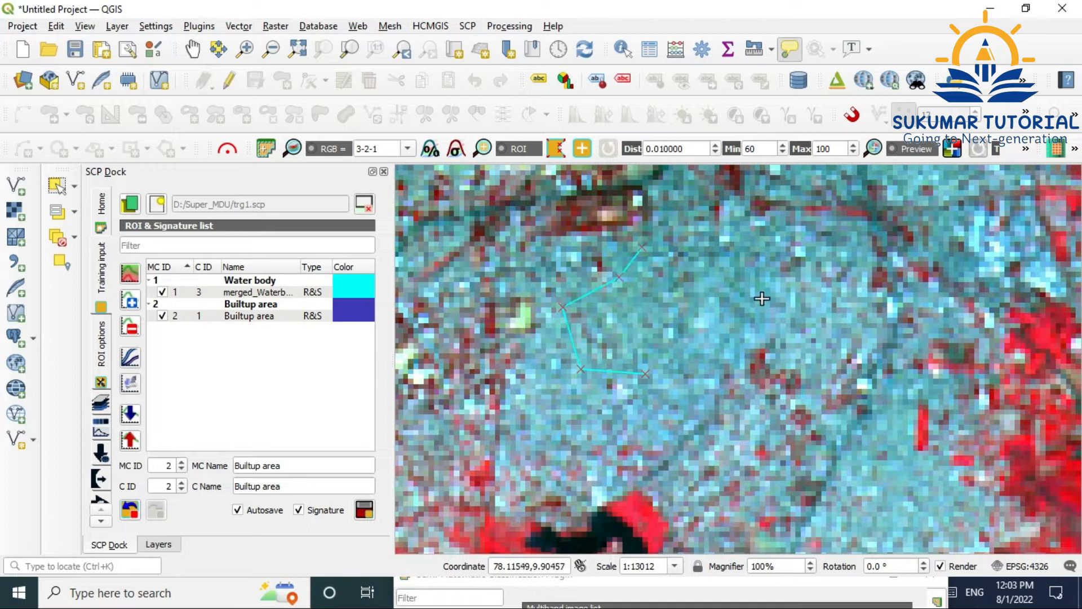
left_click(761, 301)
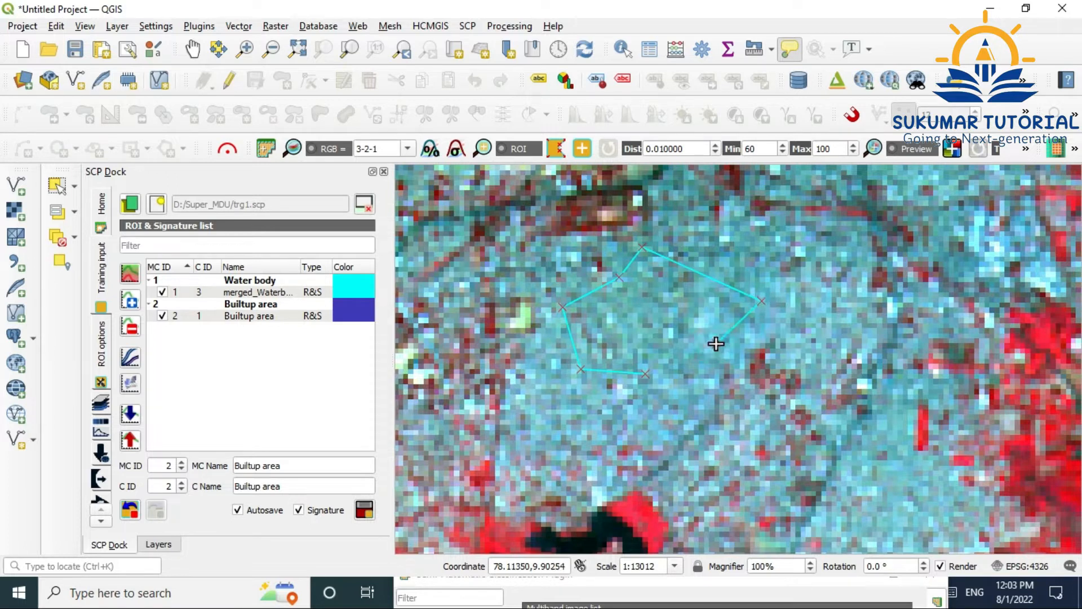
right_click(714, 346)
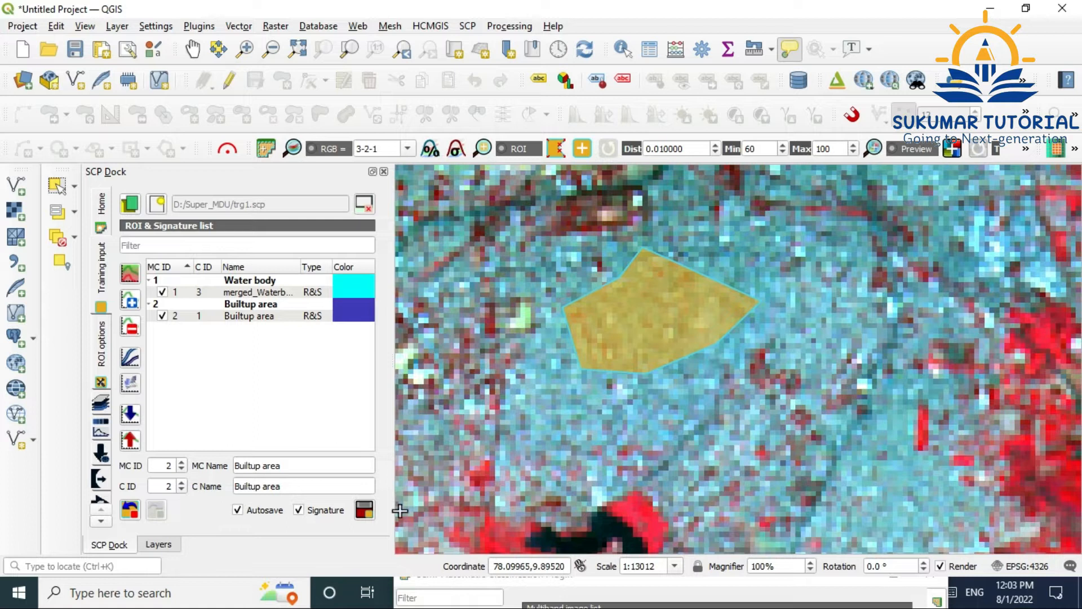
left_click(365, 510)
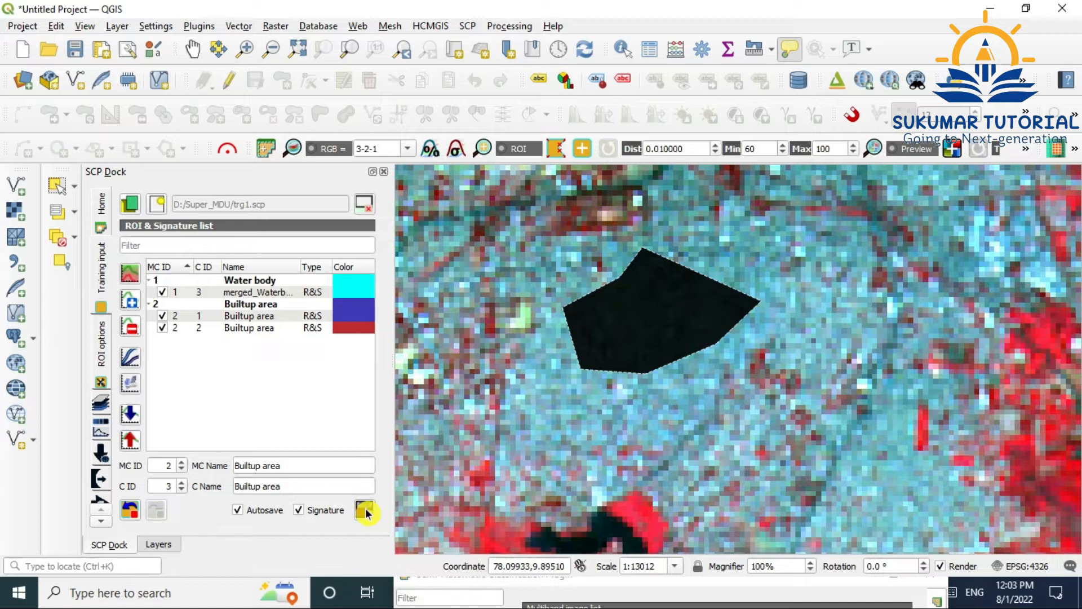
Merge the two Builtup area signatures in the ROI & Signature list into a single signature
left_click(297, 49)
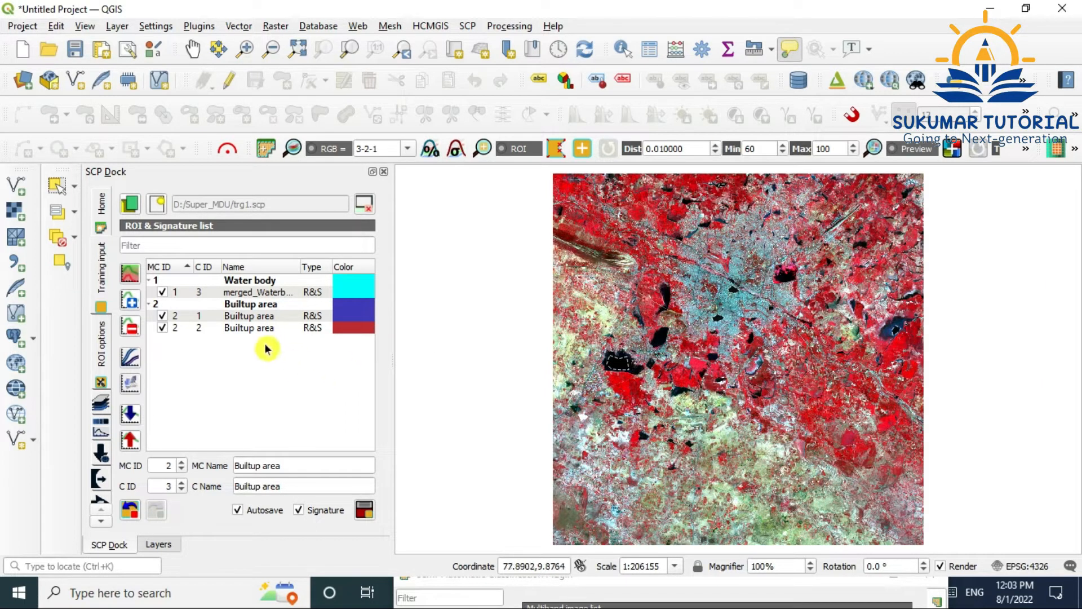
left_click(213, 322)
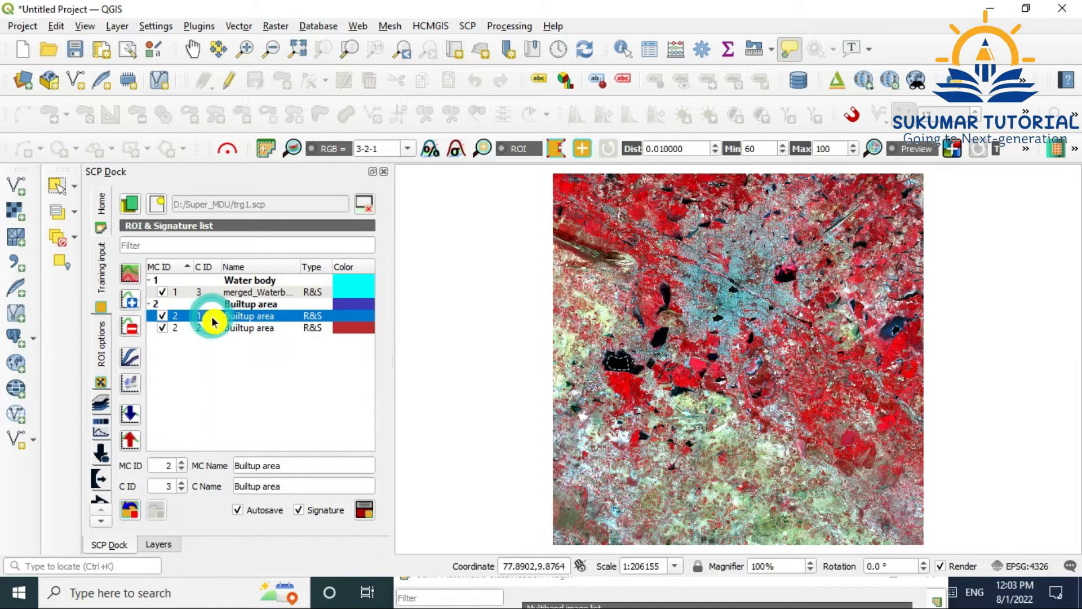
left_click(221, 328, "ctrl")
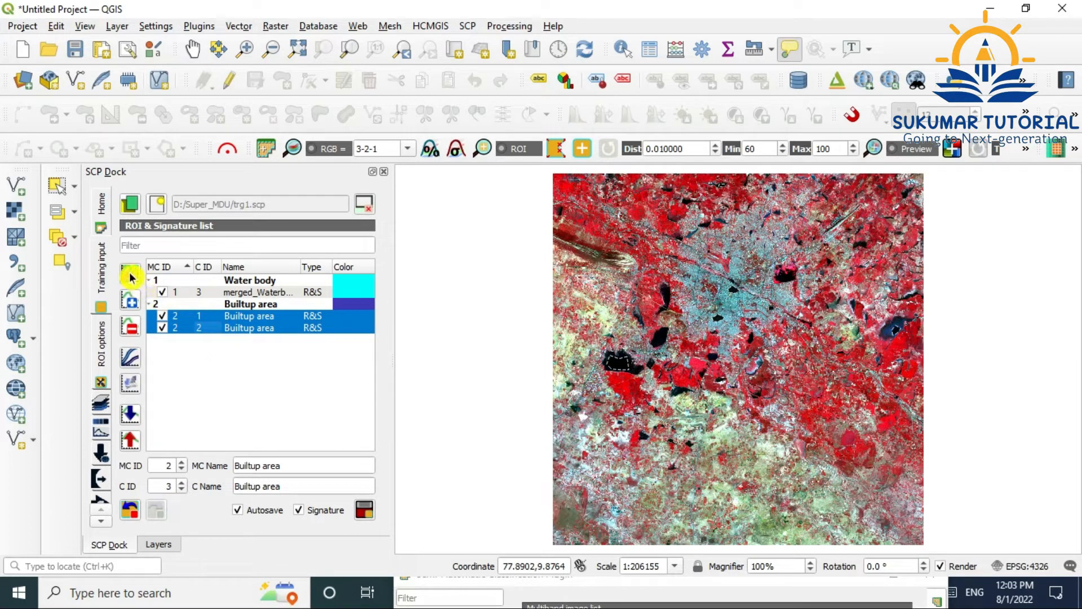
left_click(129, 276)
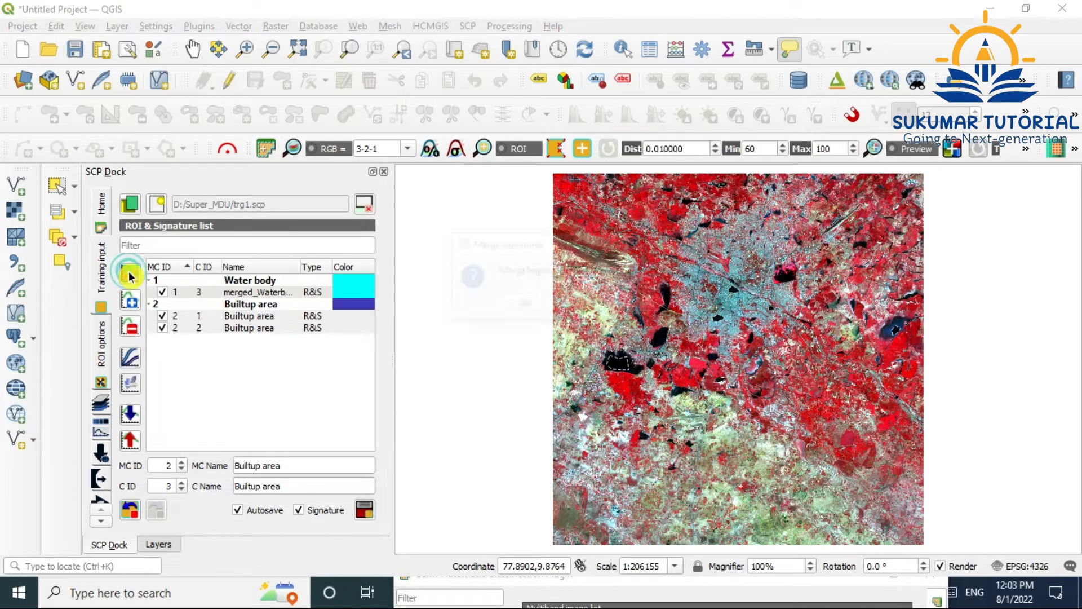
left_click(525, 306)
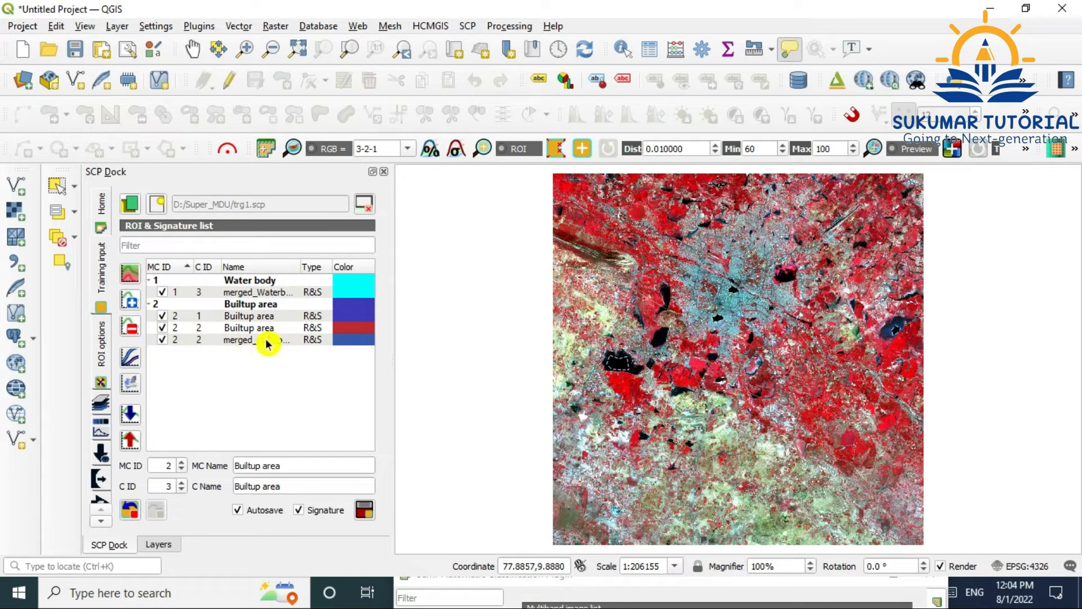
Delete the two individual Builtup area ROIs and signatures, keeping only the merged one
left_click(262, 317)
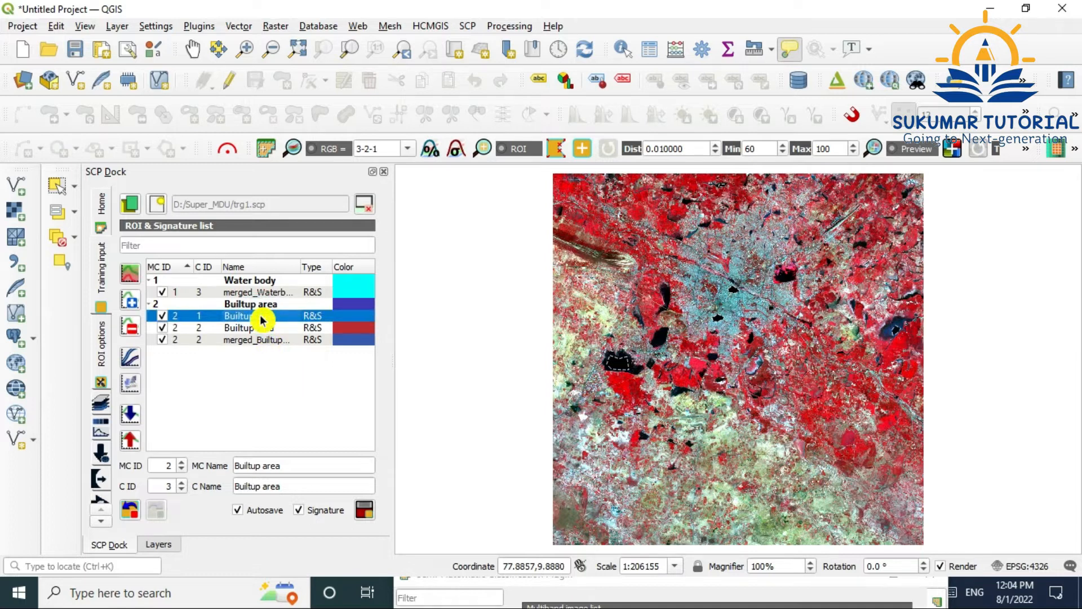
left_click(265, 328, "ctrl")
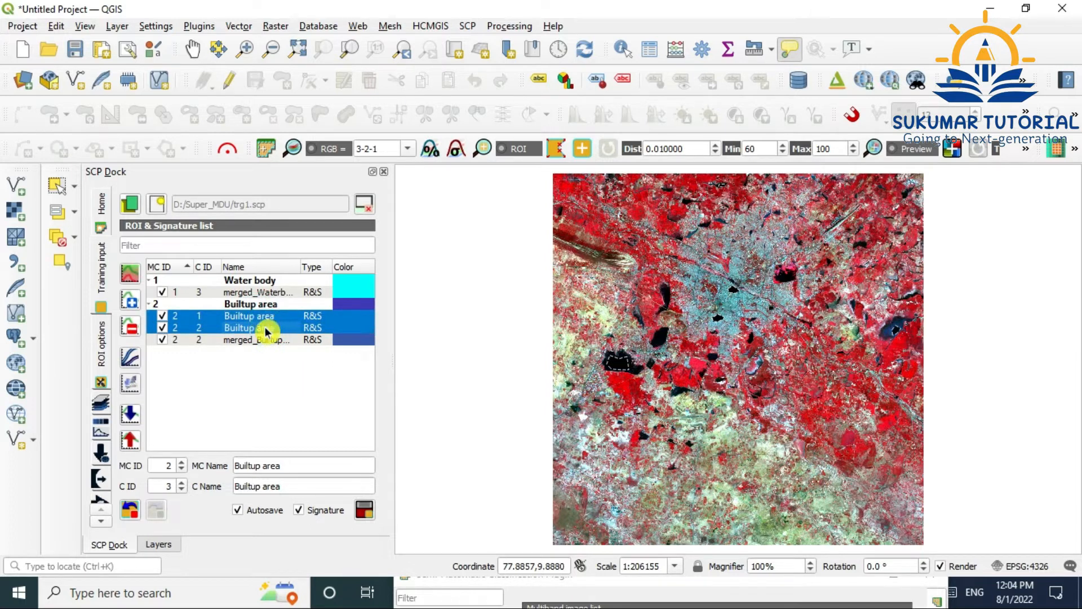
left_click(129, 332)
left_click(580, 304)
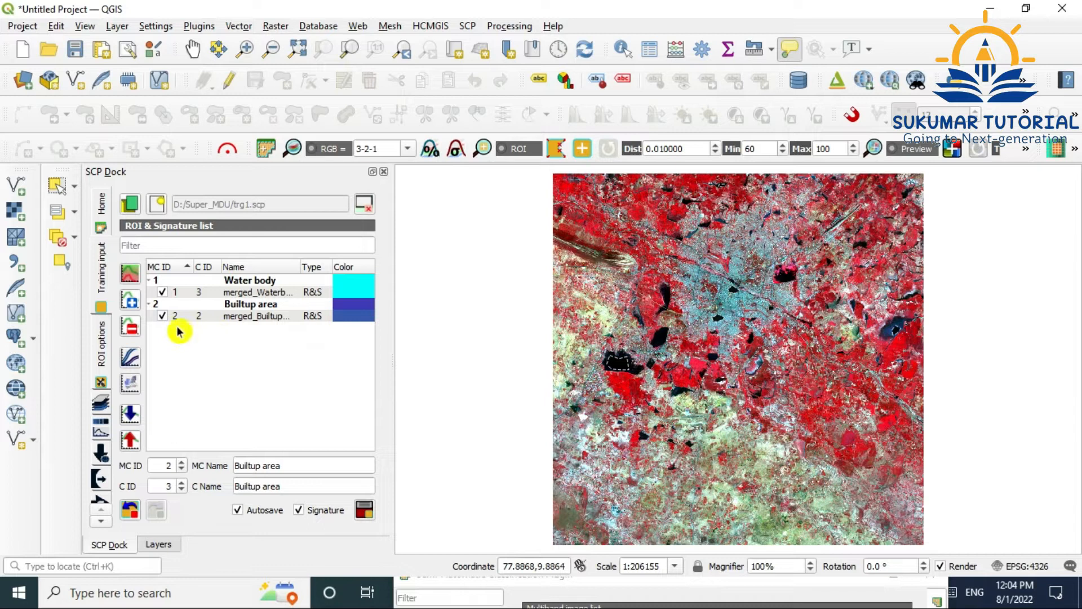
Set the color of the Builtup area macroclass and its merged signature to red (#ff0000)
double_click(364, 308)
left_click(377, 220)
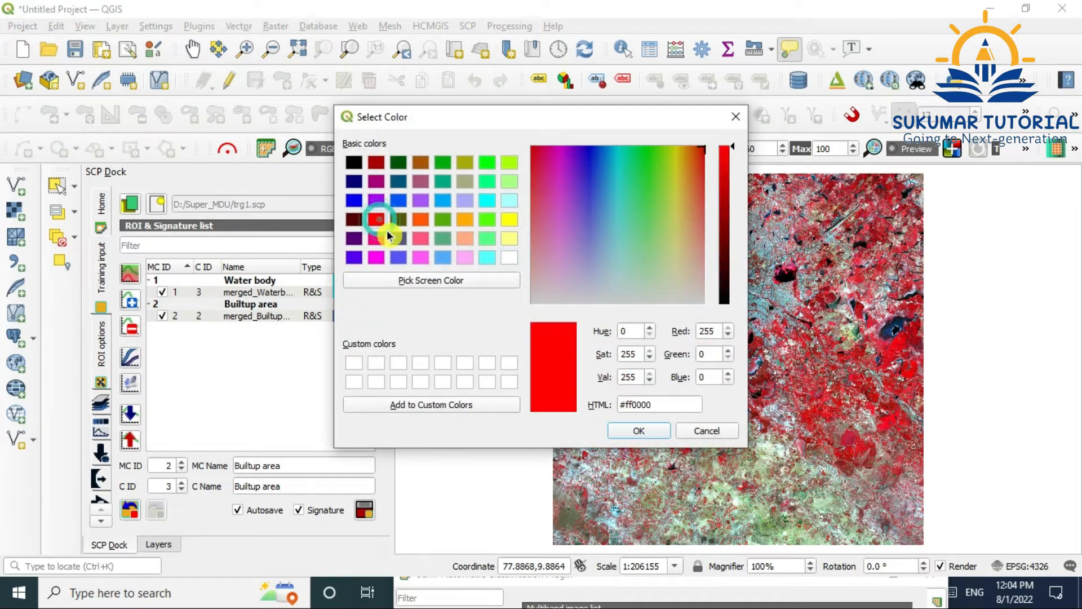
left_click(639, 431)
double_click(354, 316)
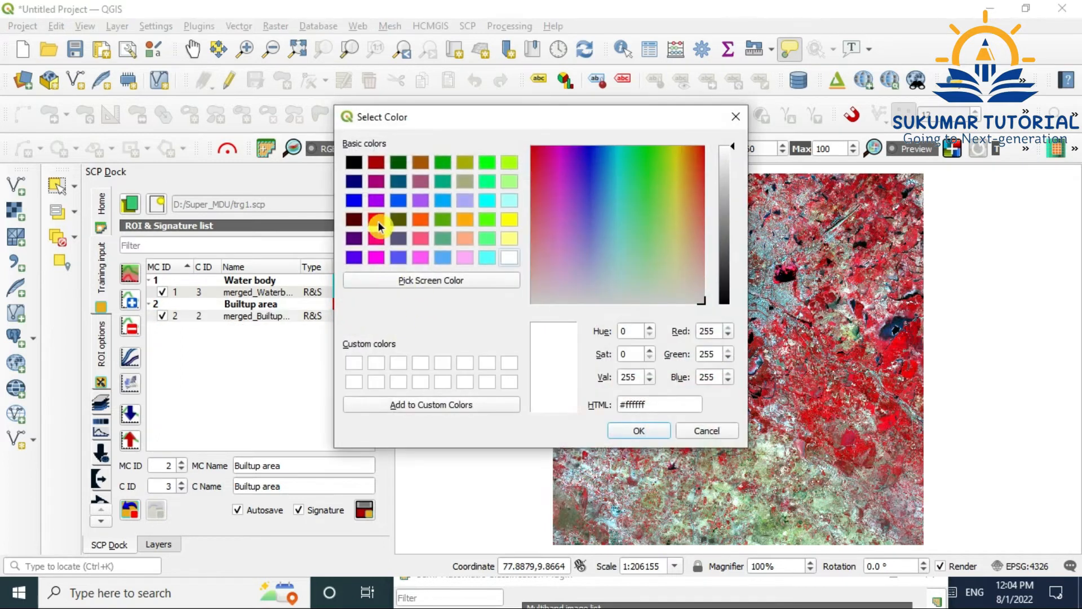
left_click(377, 219)
left_click(638, 431)
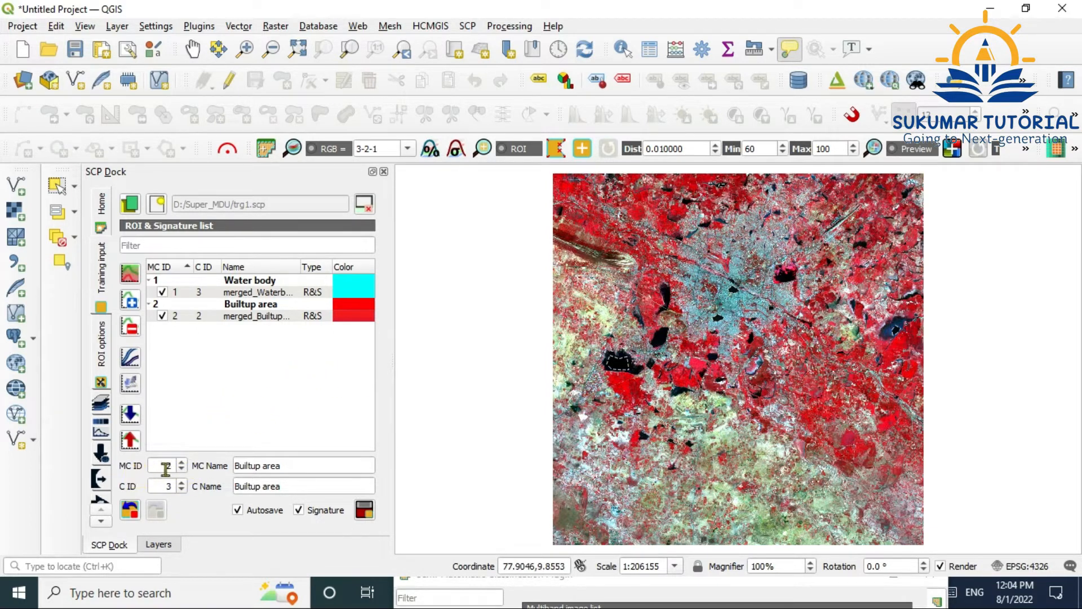
Set the ROI's macroclass ID to 3 and class ID to 1, and name both the macroclass and class Cultivable land
left_click(182, 462)
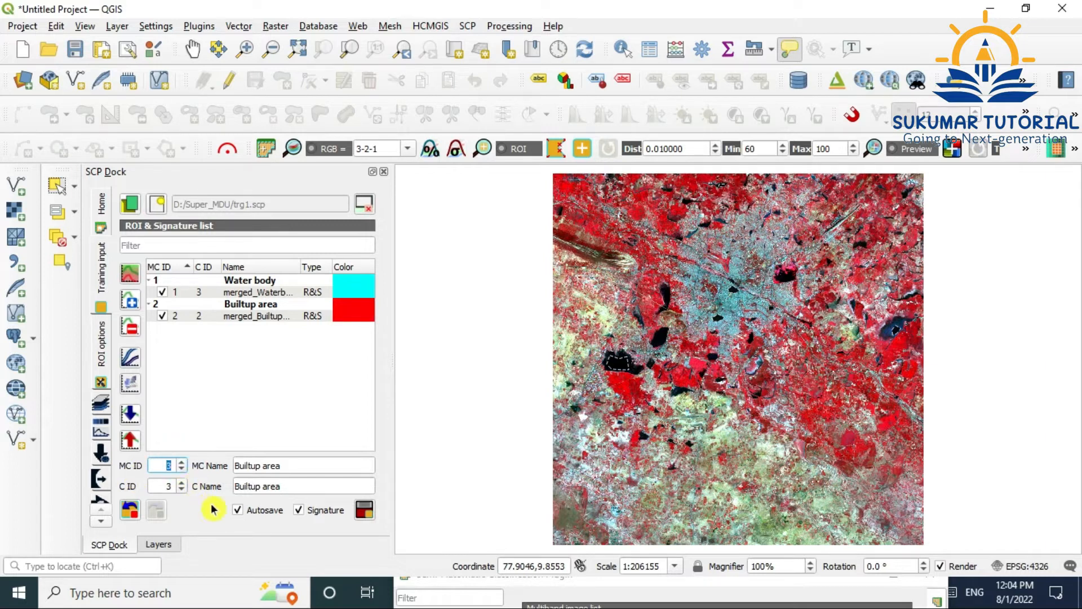
double_click(166, 486)
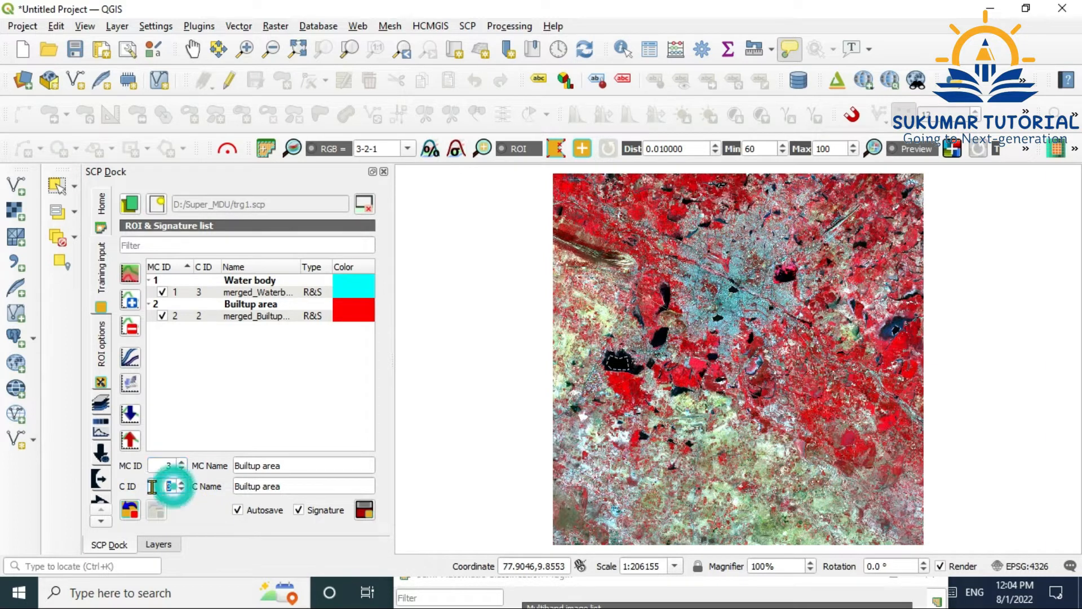
type("1")
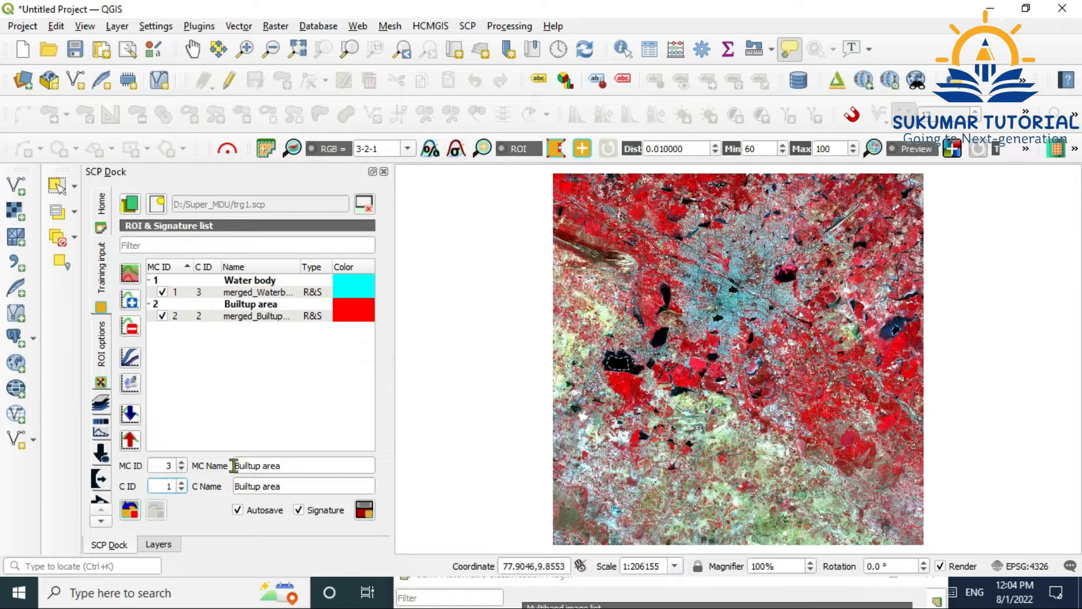
left_click_drag(235, 465, 299, 471)
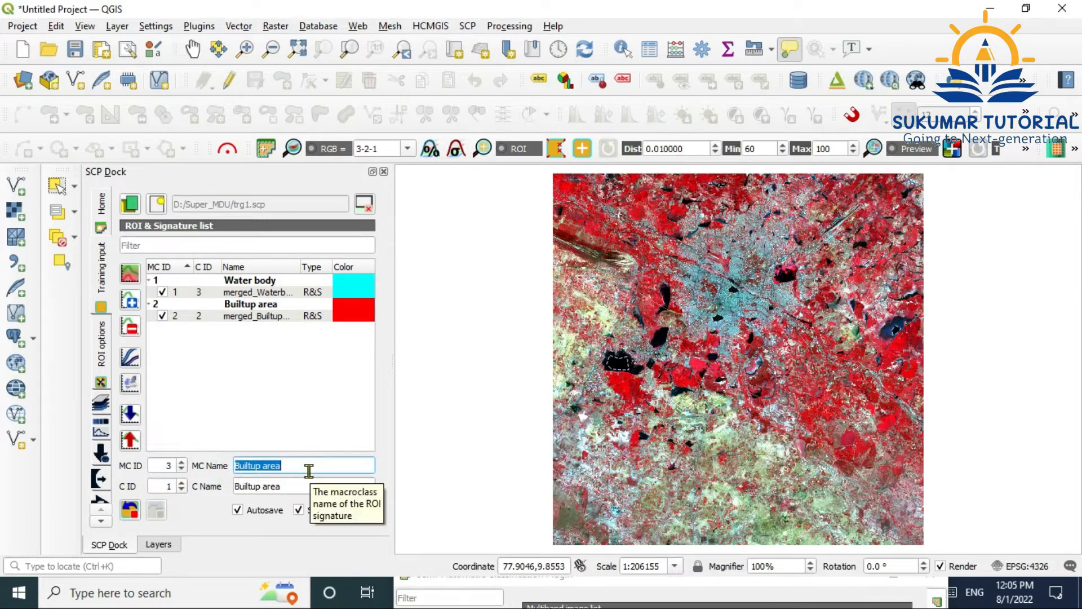
type("Cultivable land")
left_click_drag(285, 490, 236, 505)
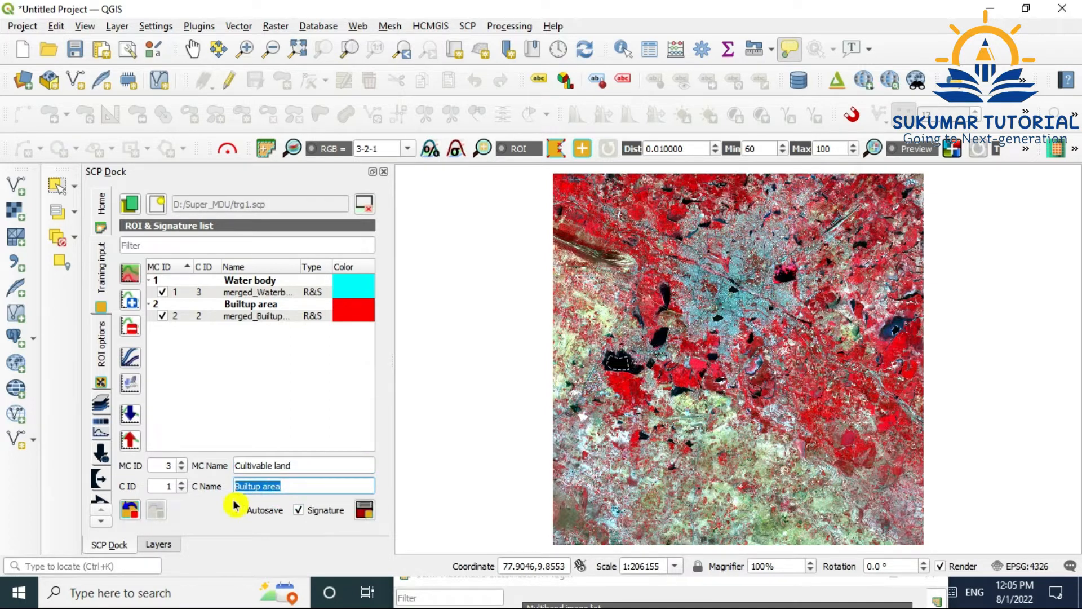
type("Cultivable land")
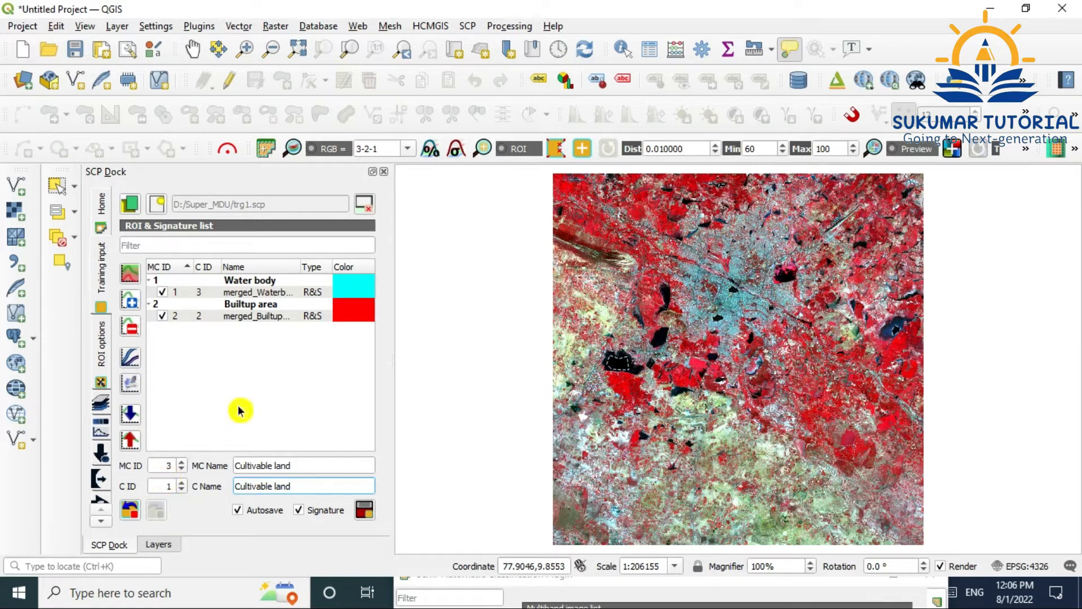
Draw a five-sided Cultivable land training polygon in the bright red fields south of the large dark western lake and save it to the training input
left_click(247, 49)
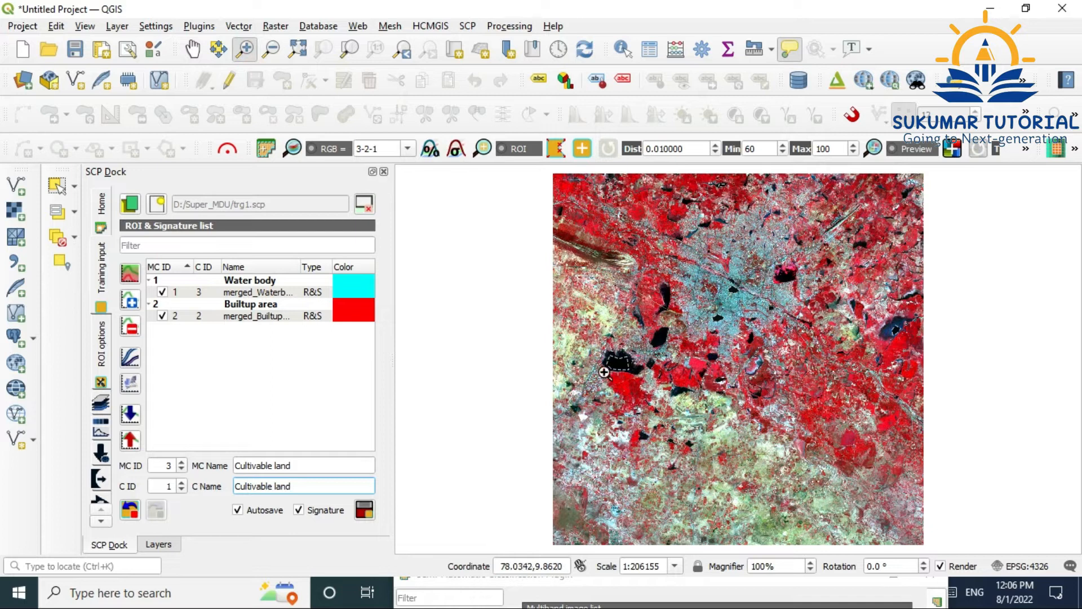
left_click_drag(604, 372, 678, 440)
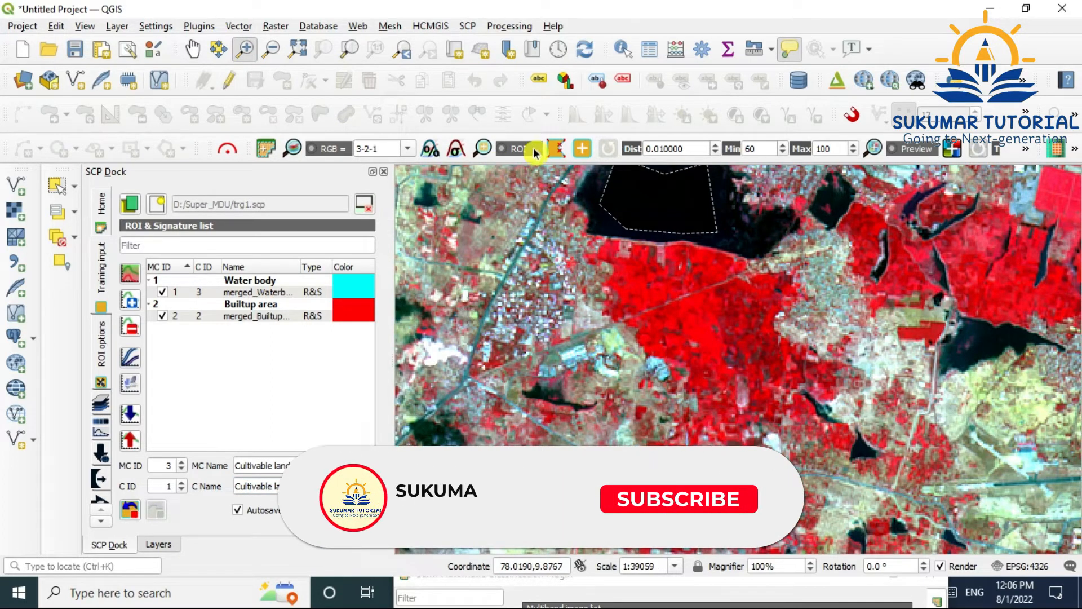
left_click(556, 146)
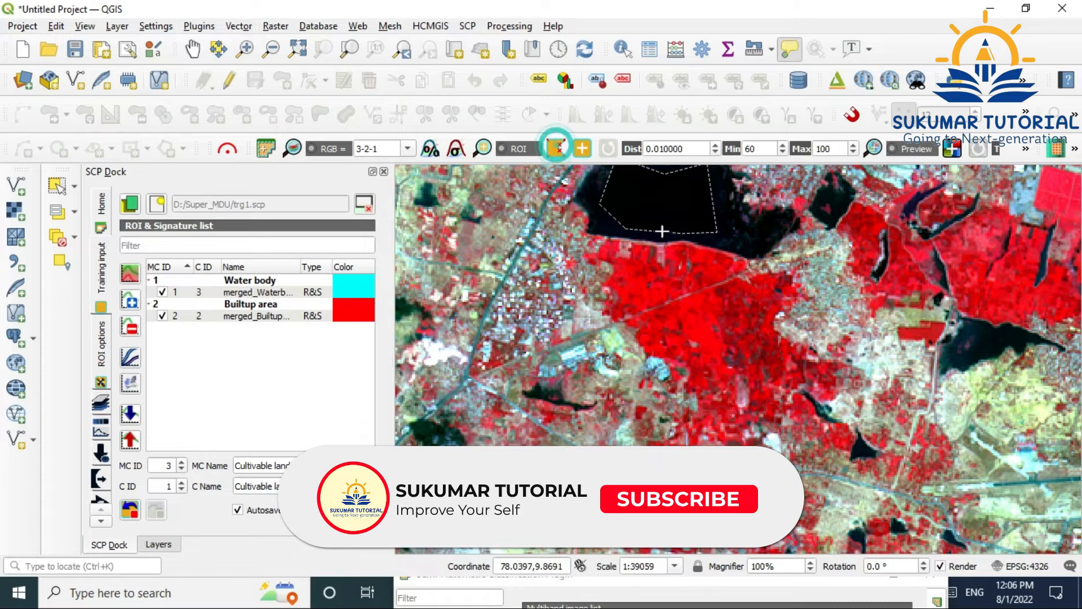
left_click(679, 319)
left_click(702, 302)
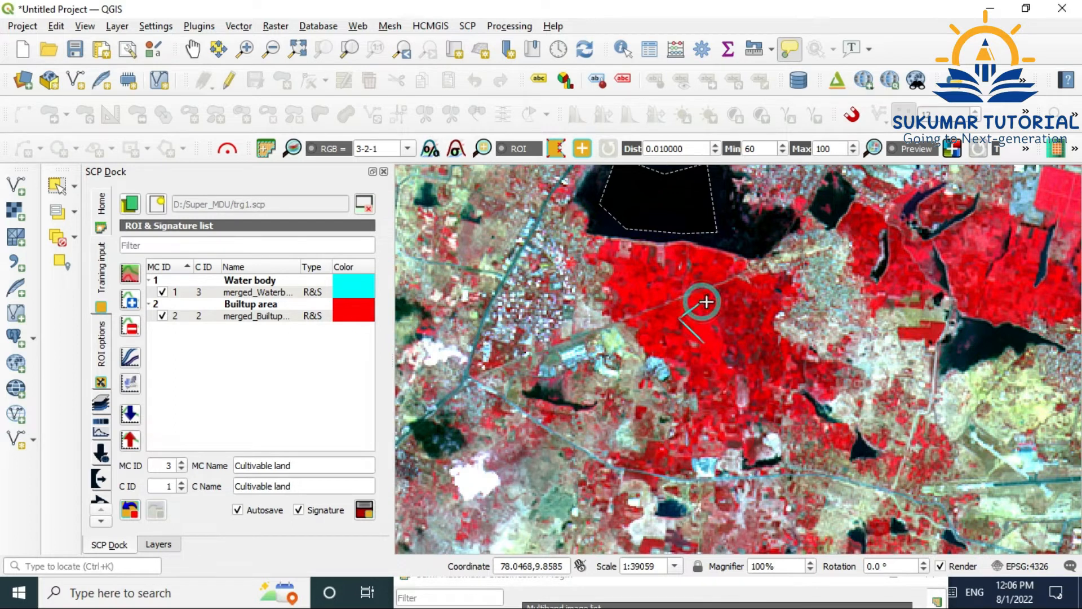
left_click(731, 293)
left_click(750, 328)
right_click(750, 329)
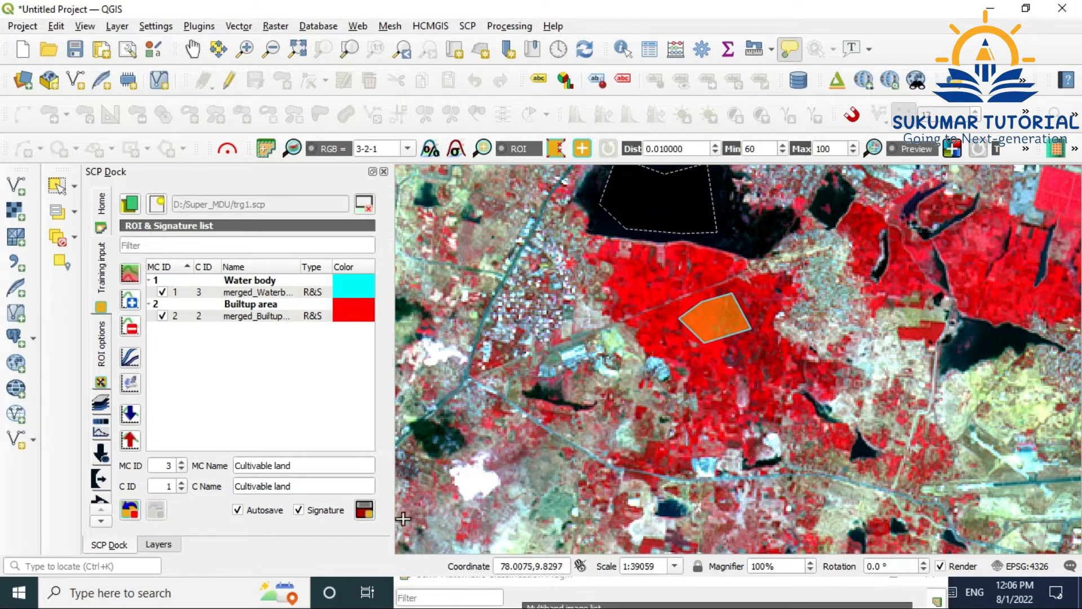
left_click(366, 514)
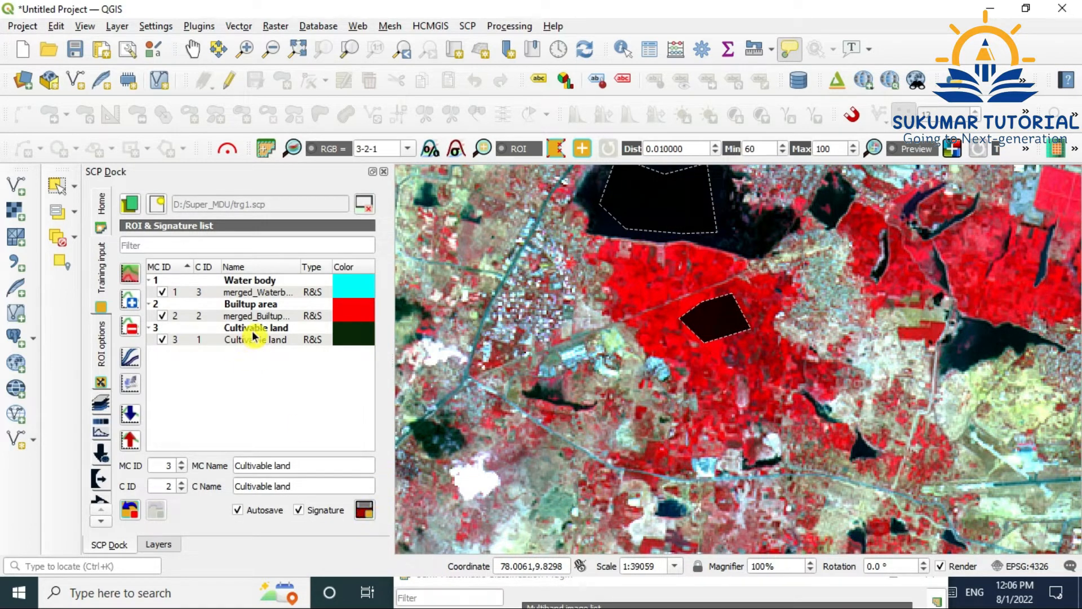
Draw a seven-sided Cultivable land training polygon in the pinkish-red eastern field, west of the narrow dark diagonal strip, and save it to the training input
left_click(299, 49)
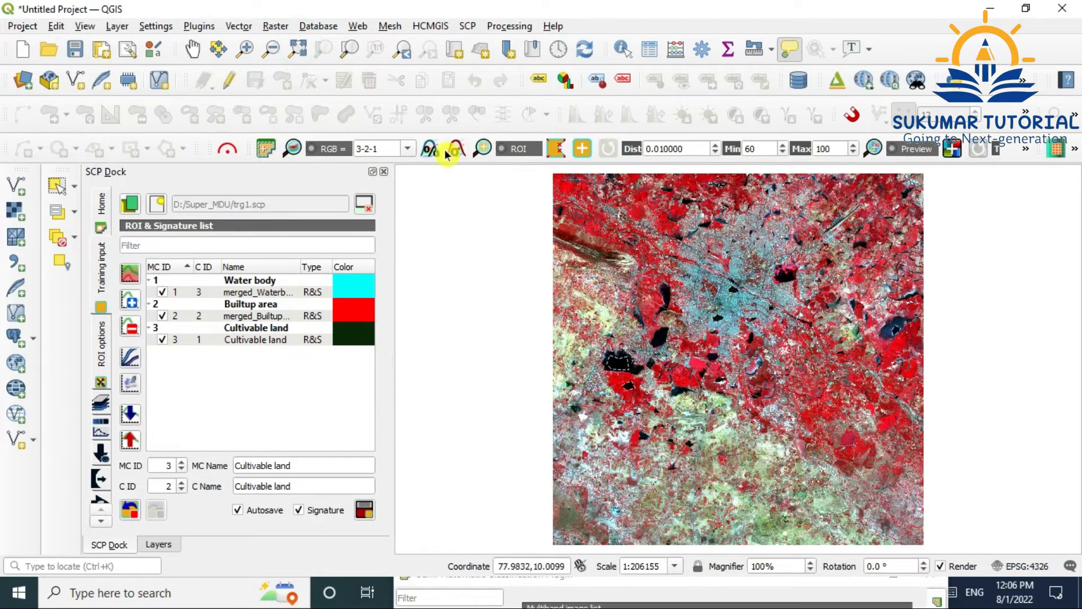
left_click(246, 51)
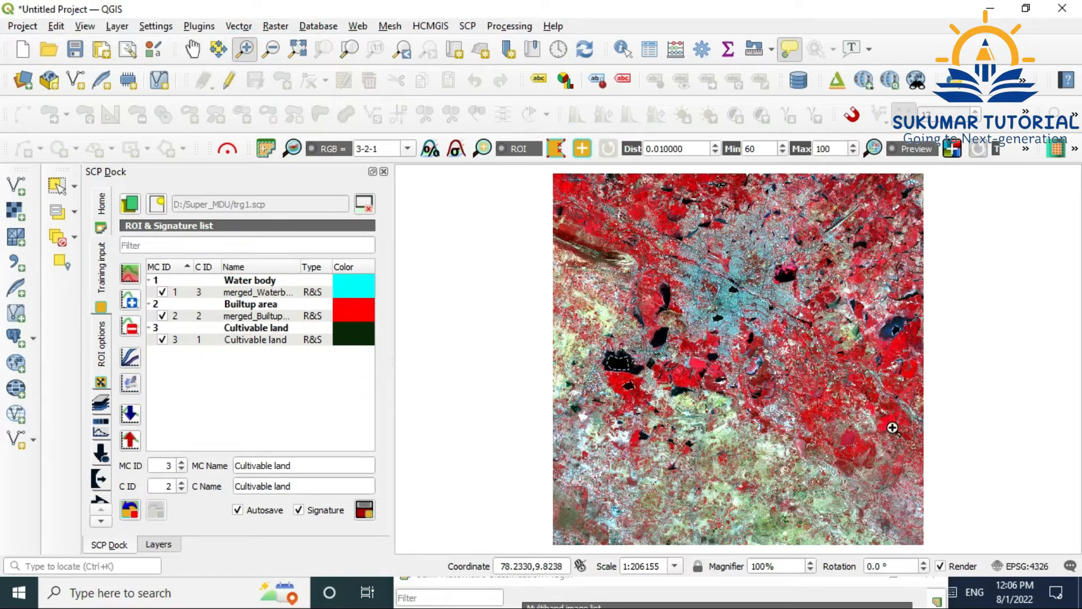
left_click_drag(874, 330, 918, 359)
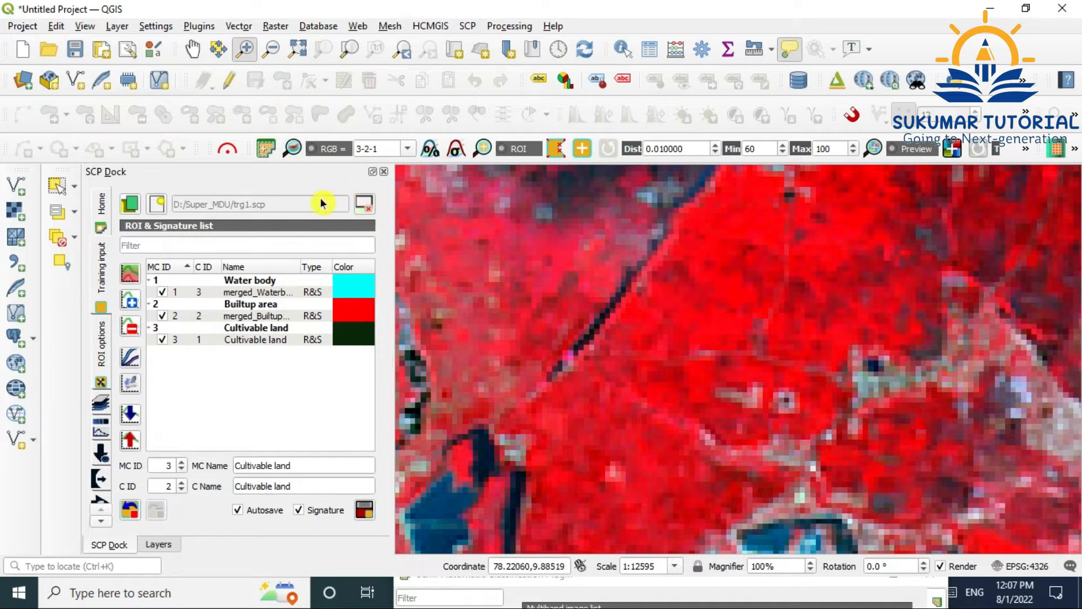
left_click(557, 150)
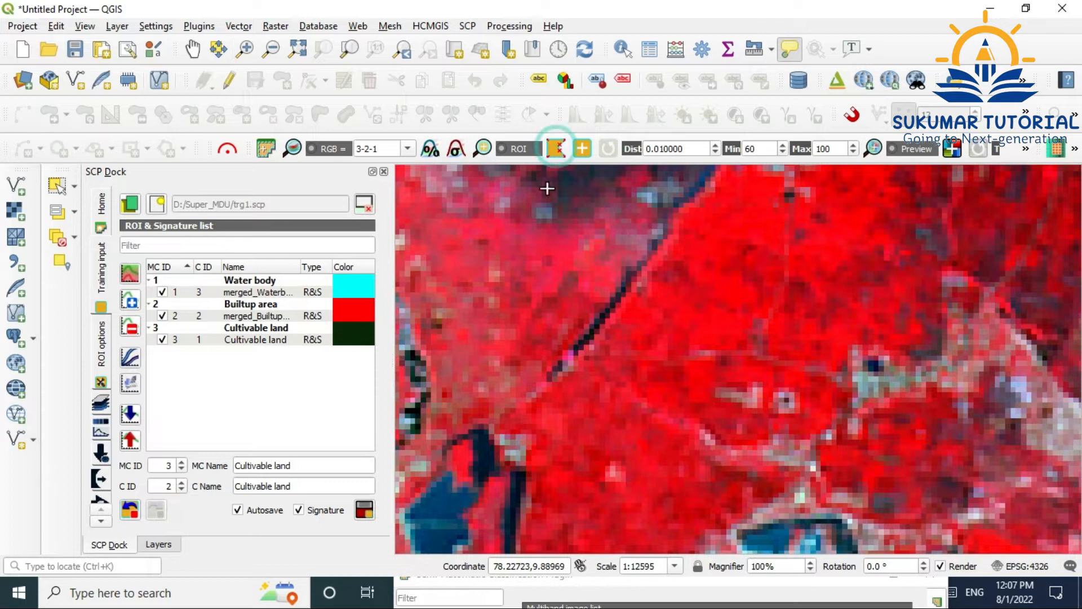
left_click(513, 351)
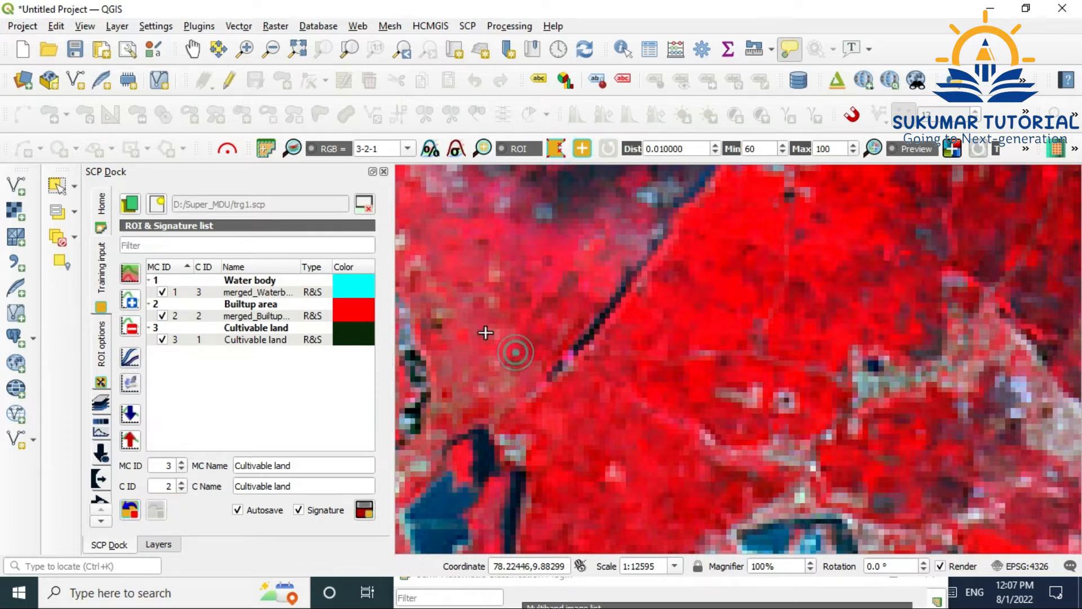
left_click(441, 303)
left_click(435, 226)
left_click(491, 223)
left_click(562, 240)
left_click(600, 275)
right_click(556, 331)
left_click(366, 510)
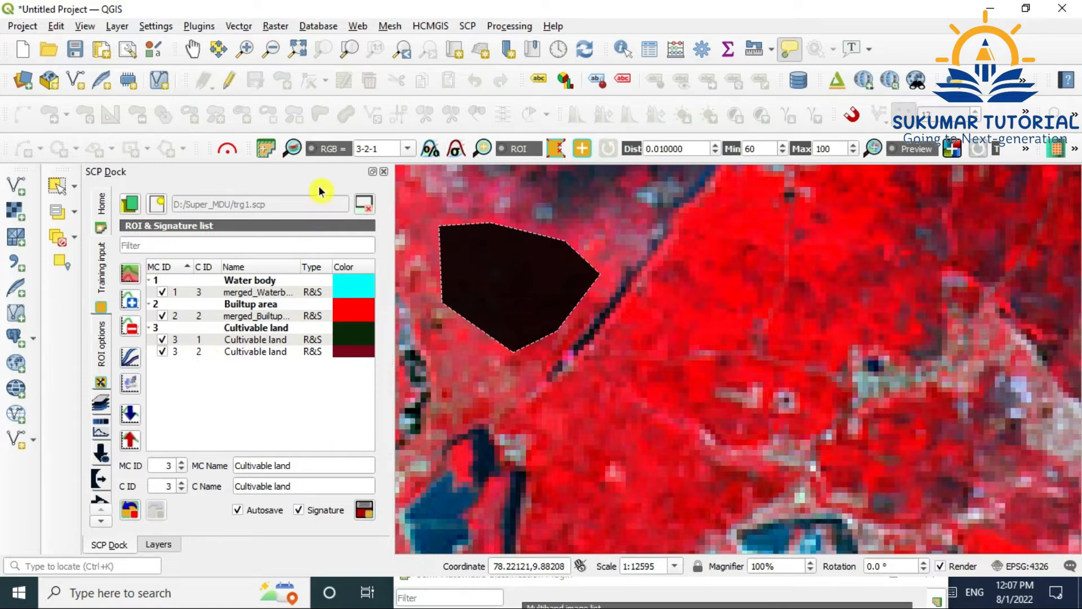
Draw a five-sided Cultivable land training polygon in the northern red fields, just west of the dark-edged purplish pond, and save it to the training input
left_click(298, 49)
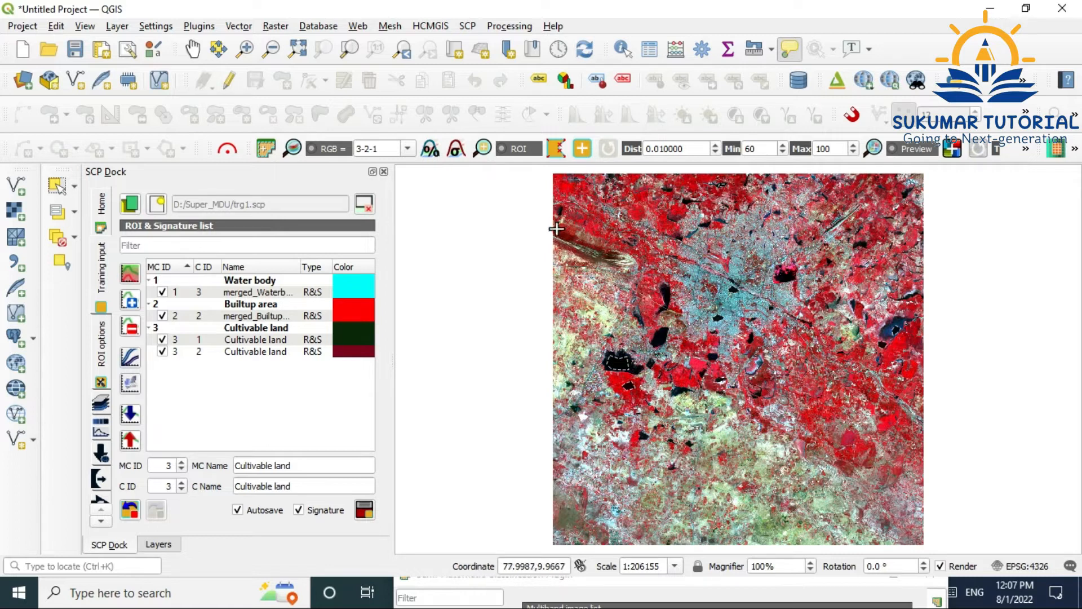
left_click(246, 55)
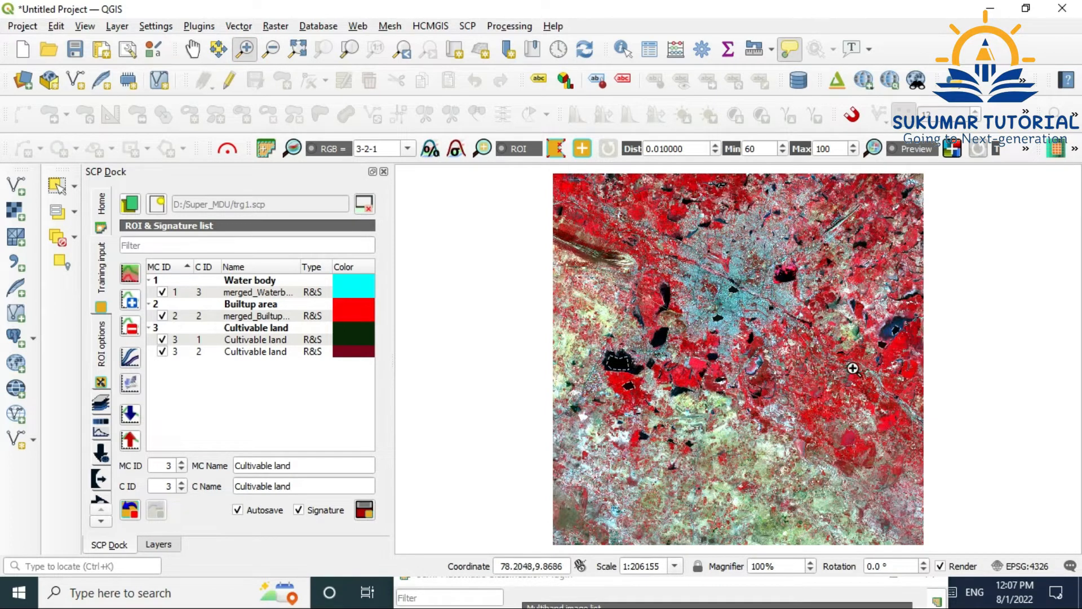
left_click_drag(632, 165, 717, 239)
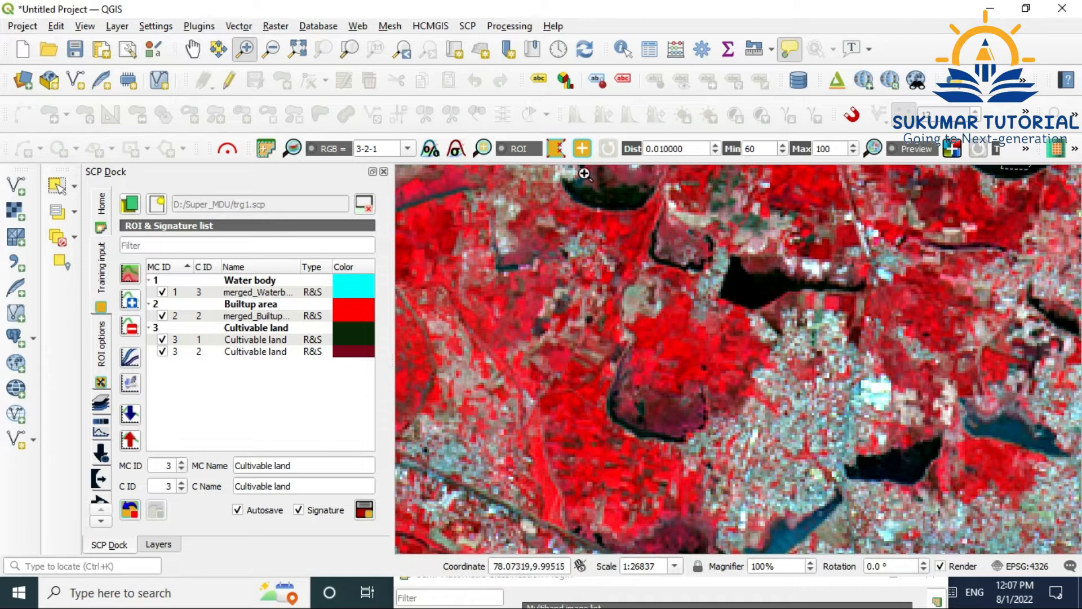
left_click(555, 148)
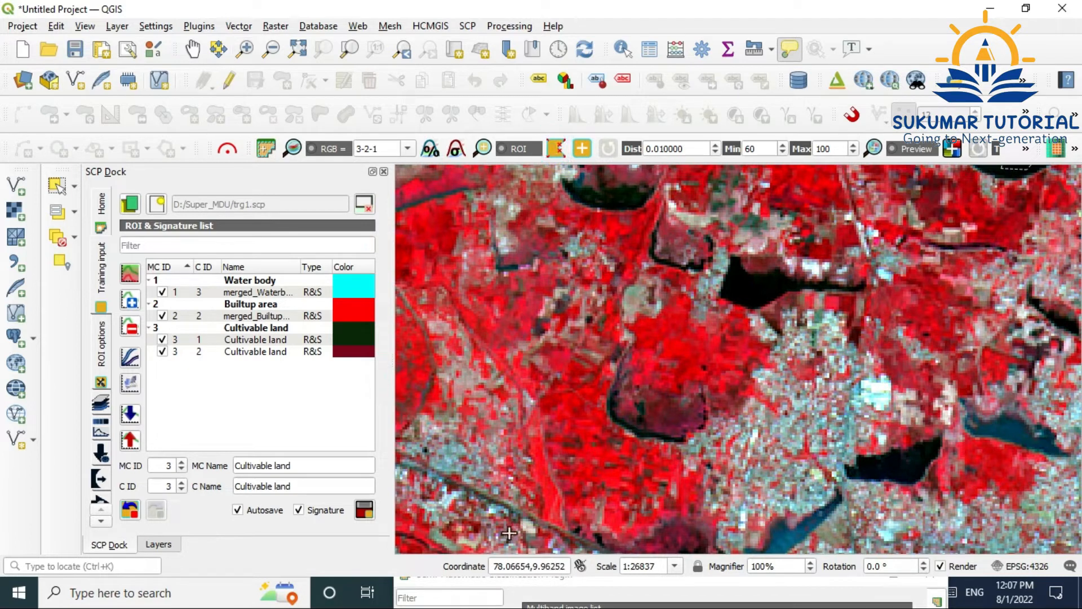
left_click(584, 435)
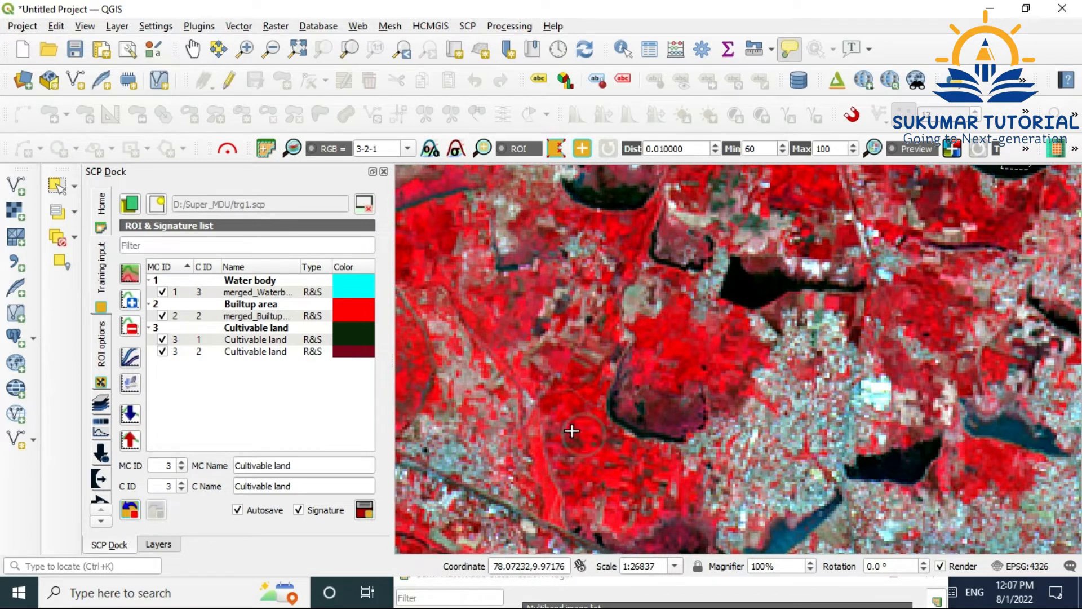
left_click(556, 419)
left_click(560, 396)
left_click(592, 388)
left_click(597, 429)
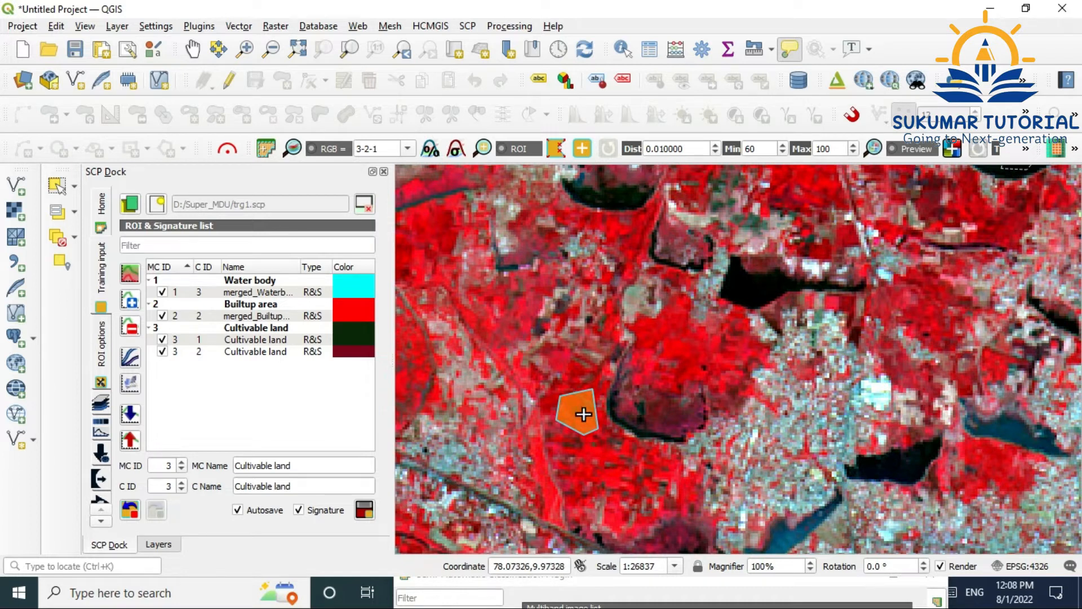
left_click(365, 510)
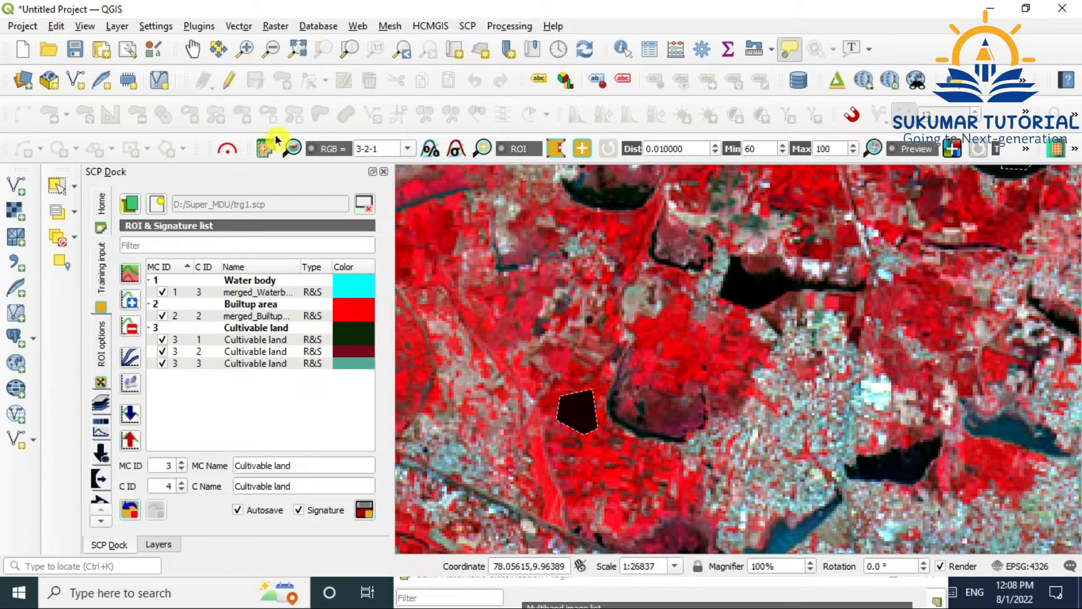
Merge the three Cultivable land signatures in the ROI & Signature list into a single signature
left_click(272, 144)
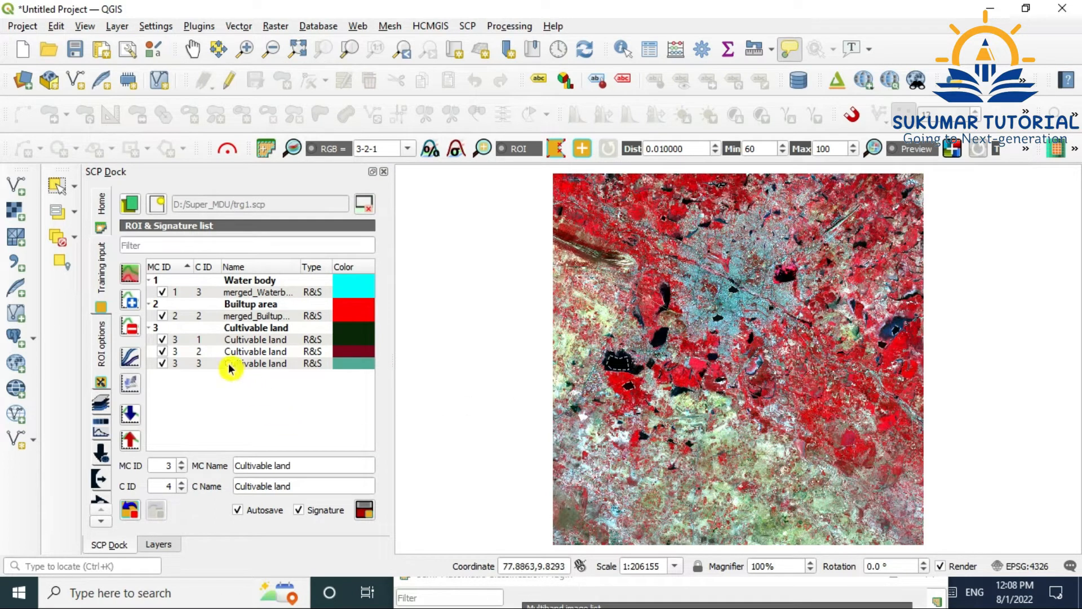
left_click(213, 339)
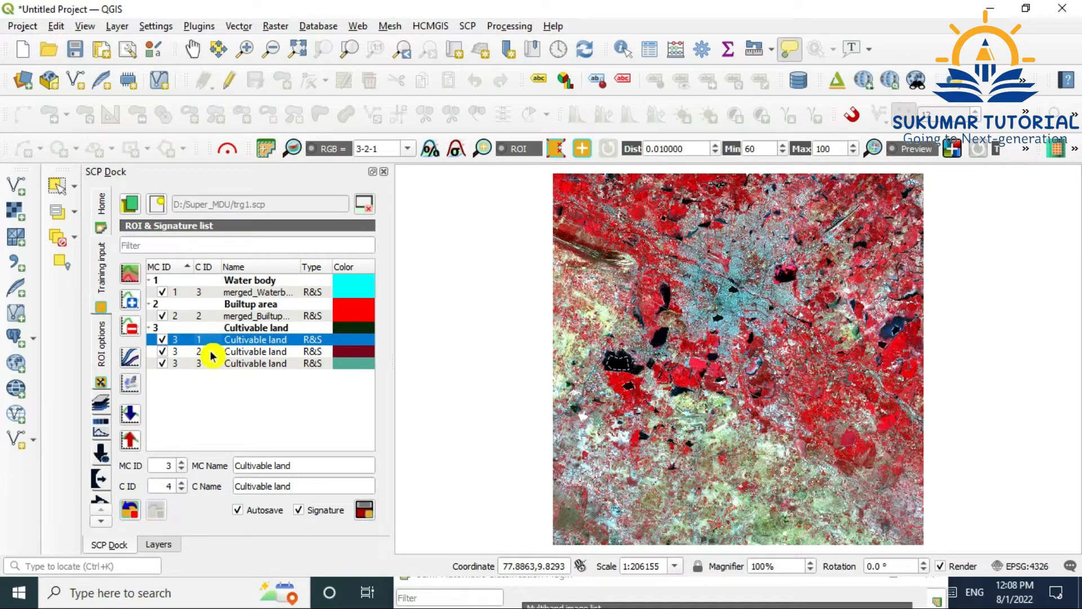
left_click(212, 355, "ctrl")
left_click(210, 365, "ctrl")
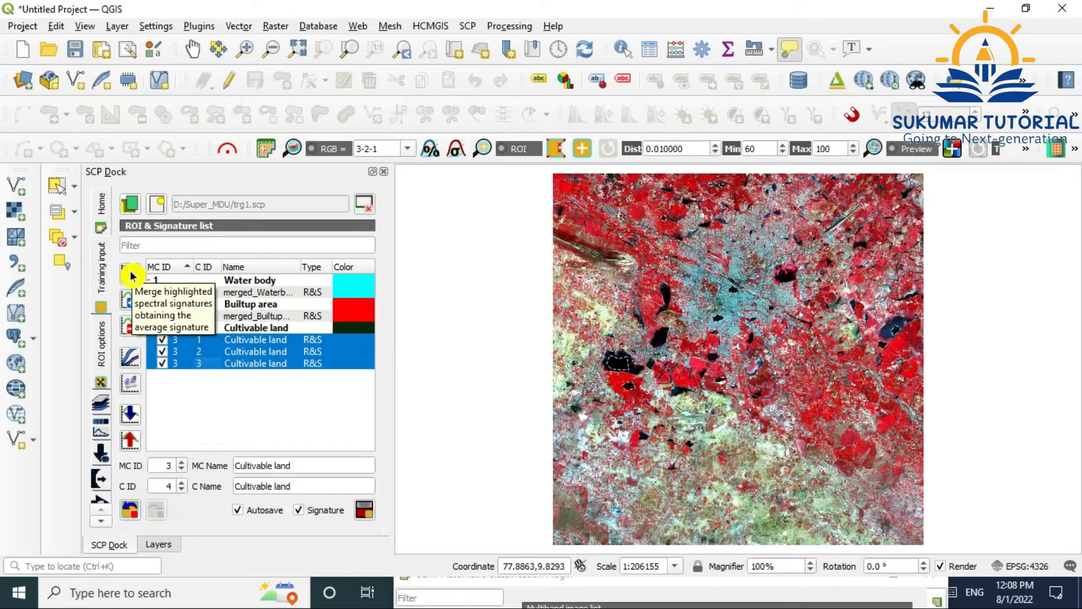
left_click(131, 277)
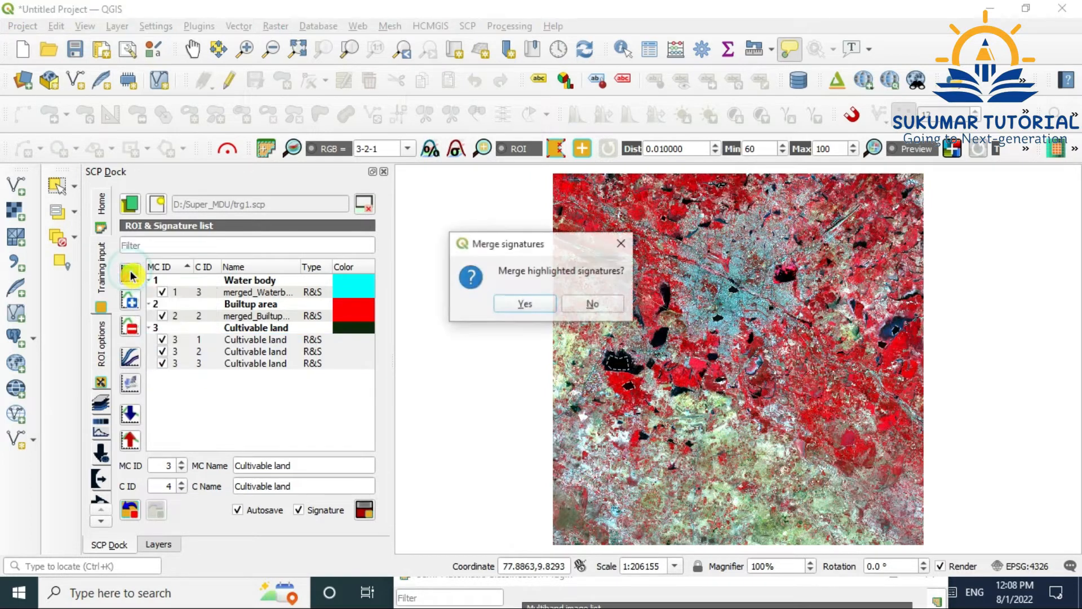
left_click(534, 307)
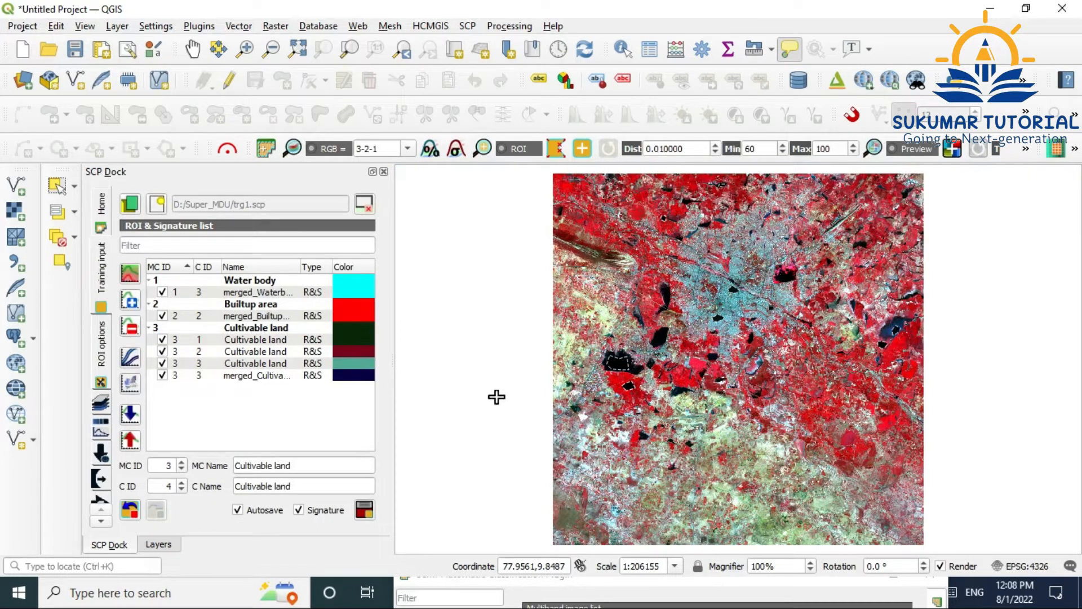
Delete the three individual Cultivable land ROIs and signatures, keeping only the merged one
left_click(248, 341)
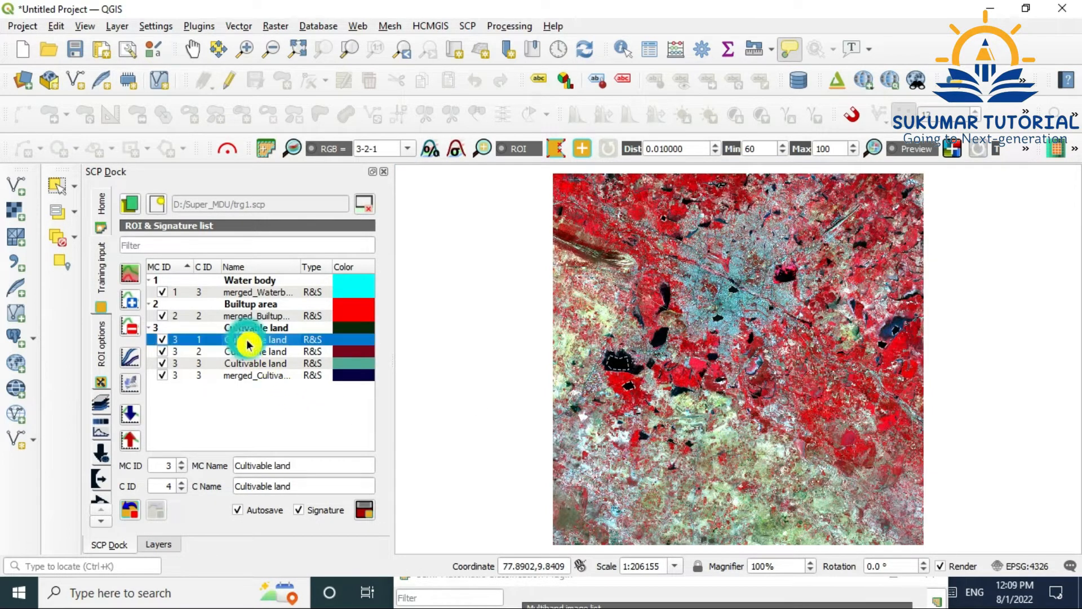
left_click(255, 351, "ctrl")
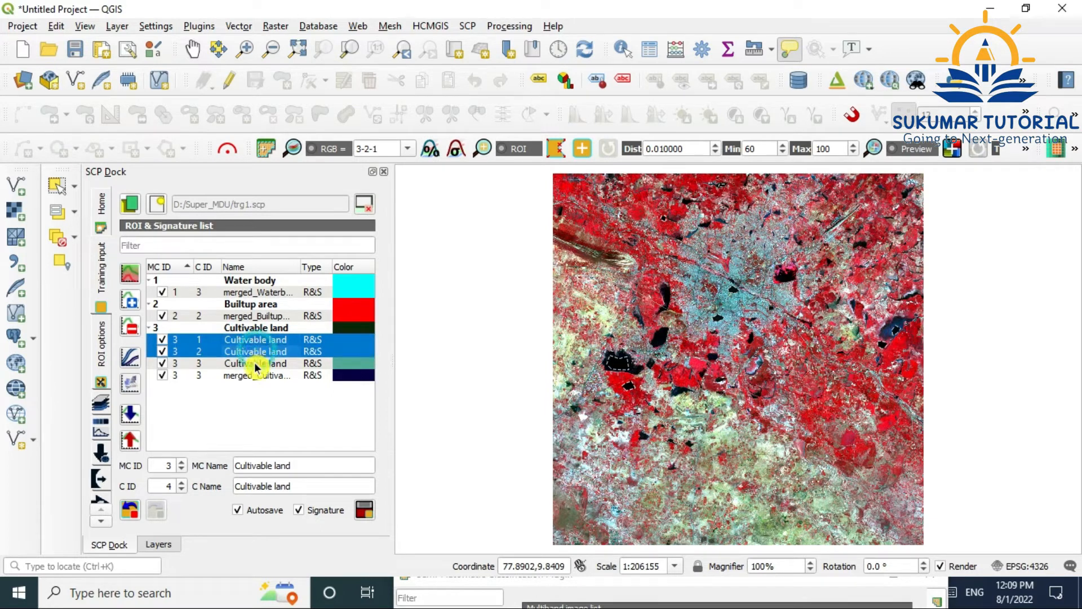
left_click(255, 365, "ctrl")
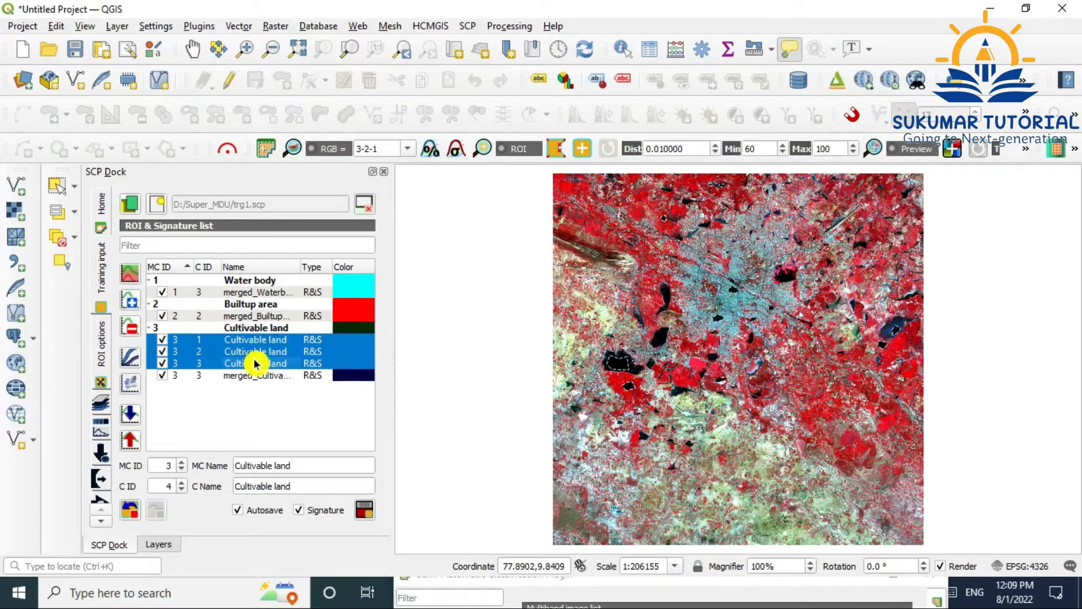
left_click(130, 327)
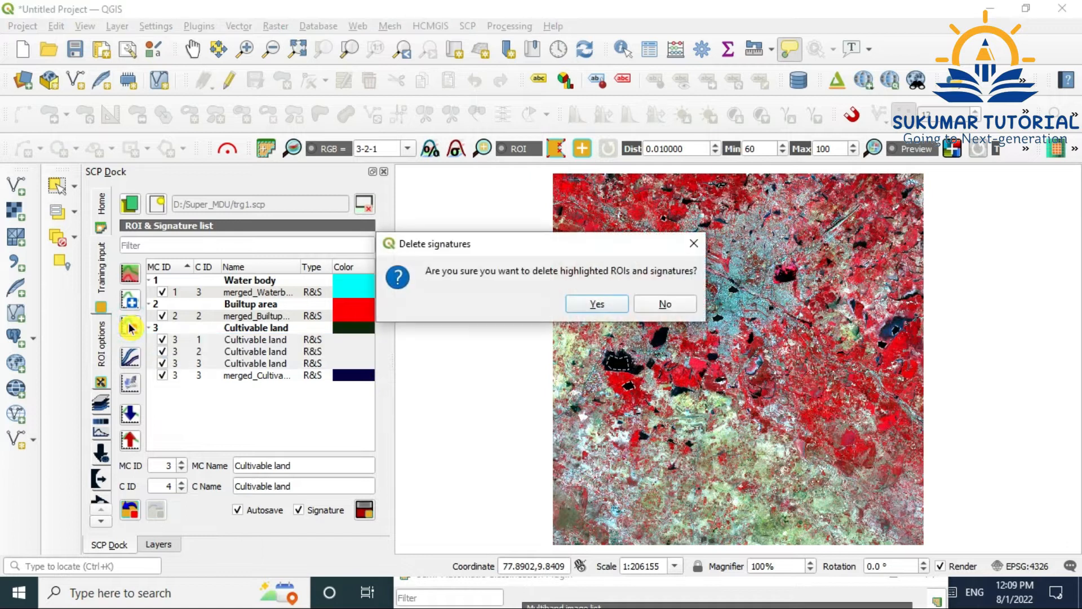
left_click(598, 307)
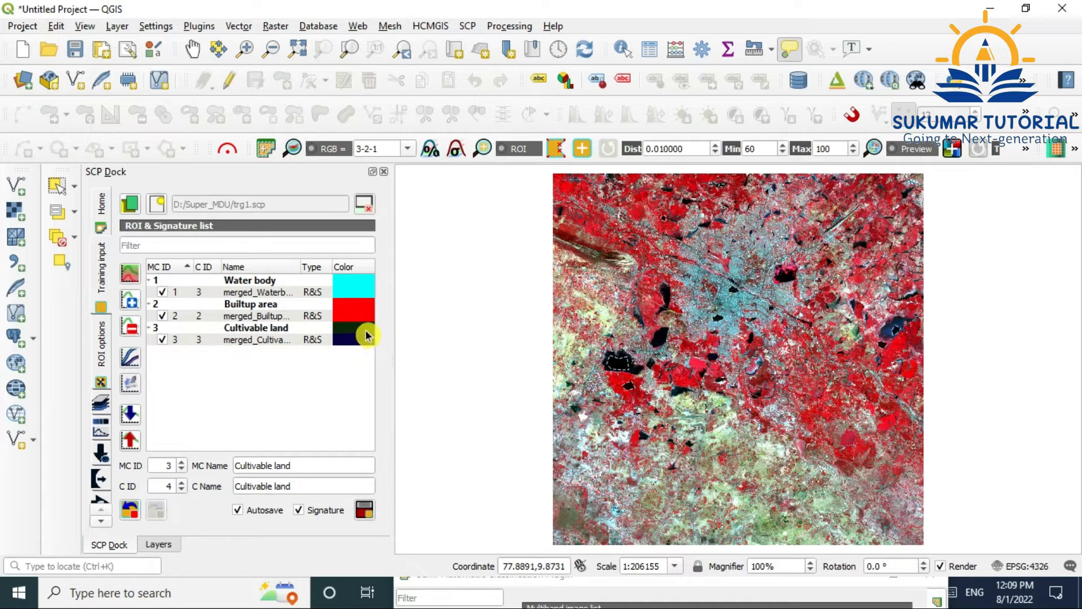
Set the color of the Cultivable land class and its merged signature to yellow (#ffff00)
double_click(365, 333)
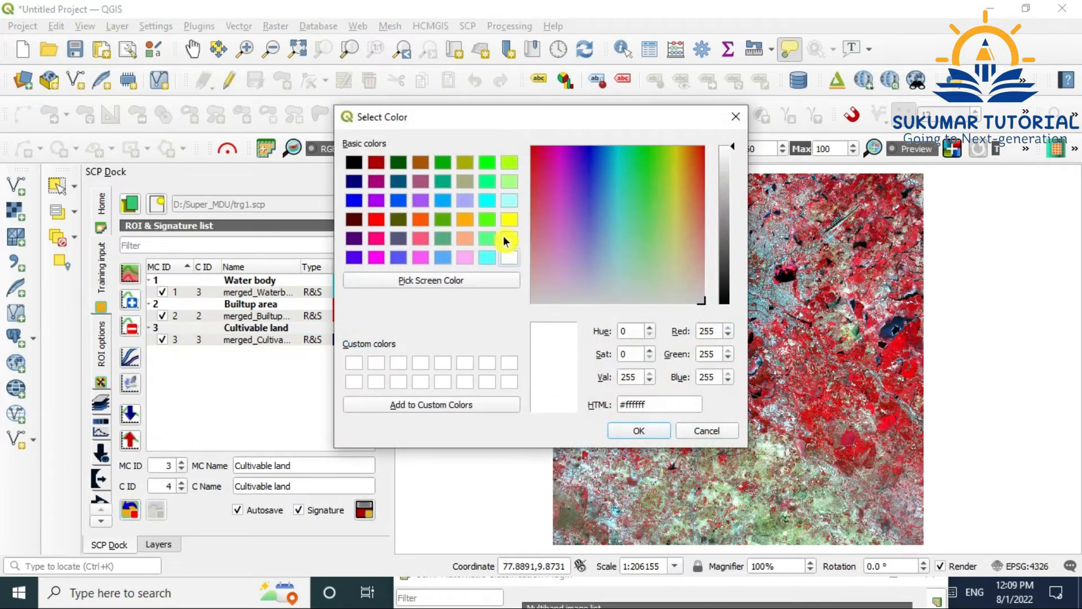
left_click(509, 220)
left_click(638, 430)
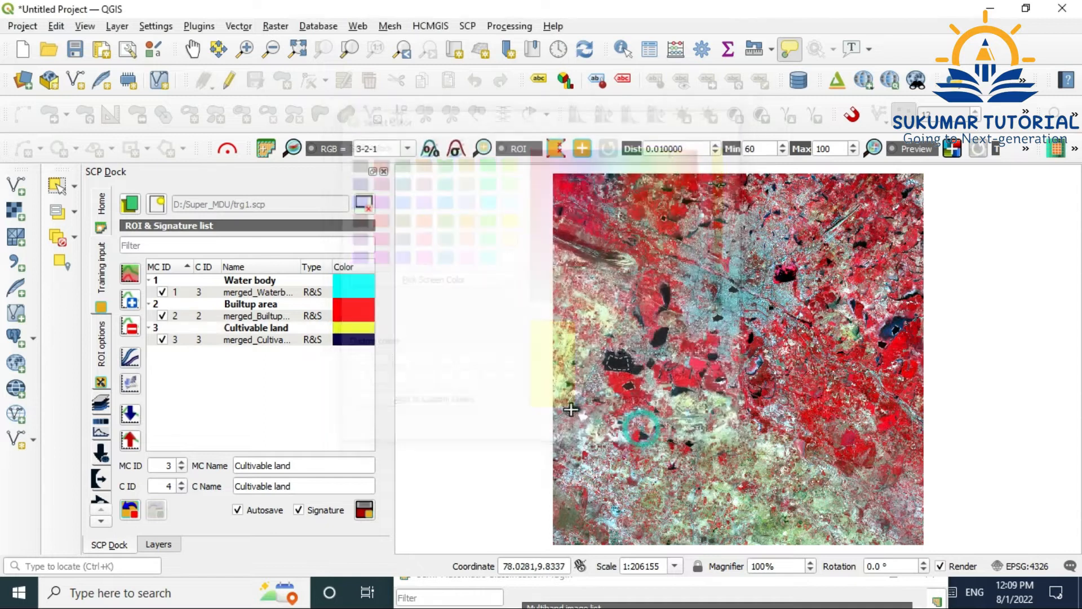
double_click(366, 342)
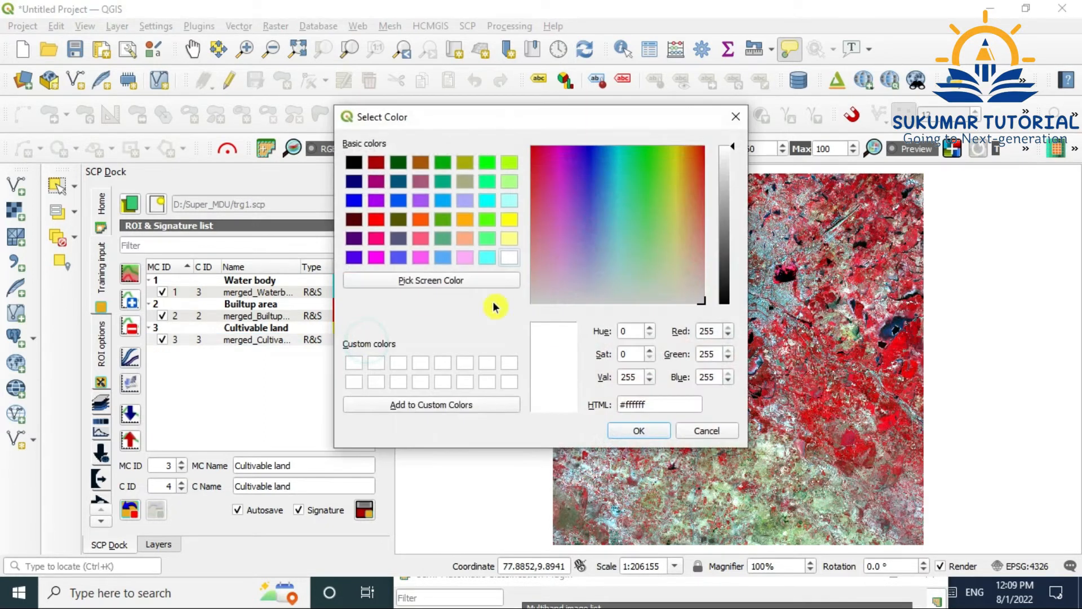
left_click(508, 220)
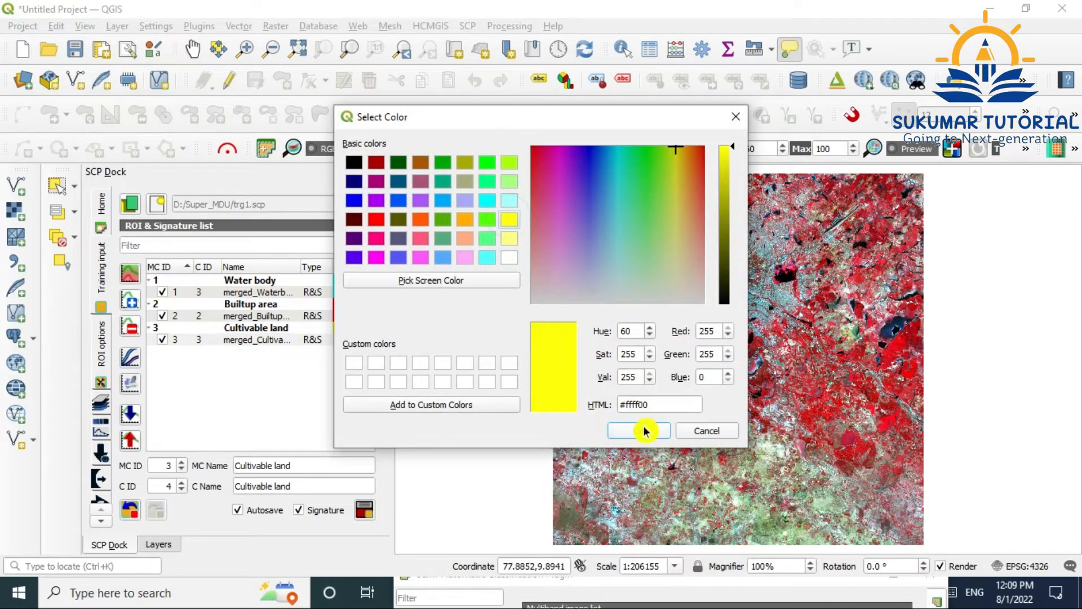
left_click(640, 430)
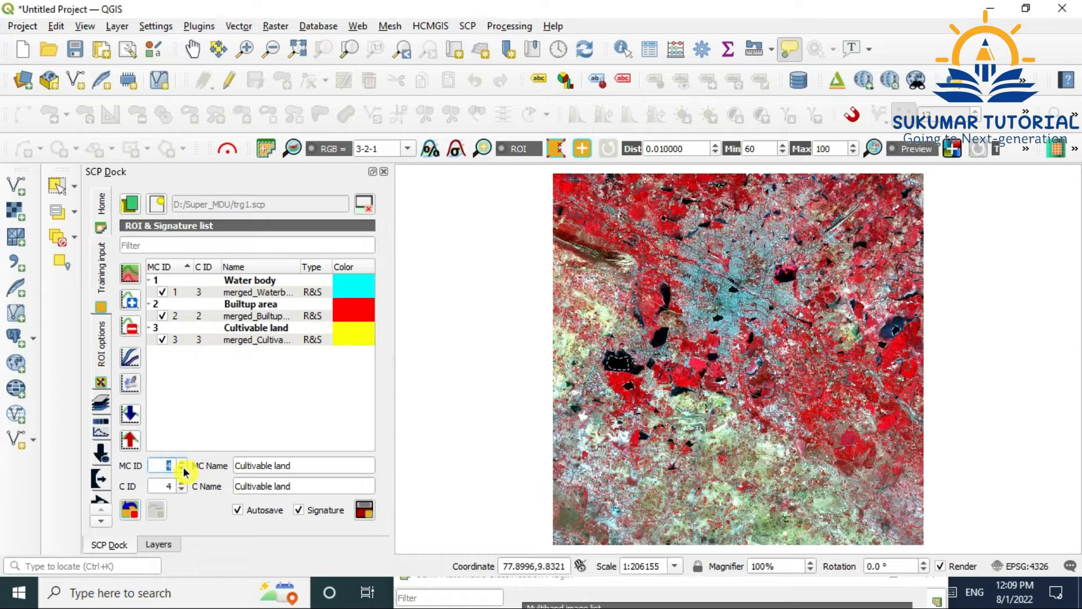
Set up the next training class with MC ID 4, C ID 1, and Dryland as both the macroclass and class name
left_click(167, 486)
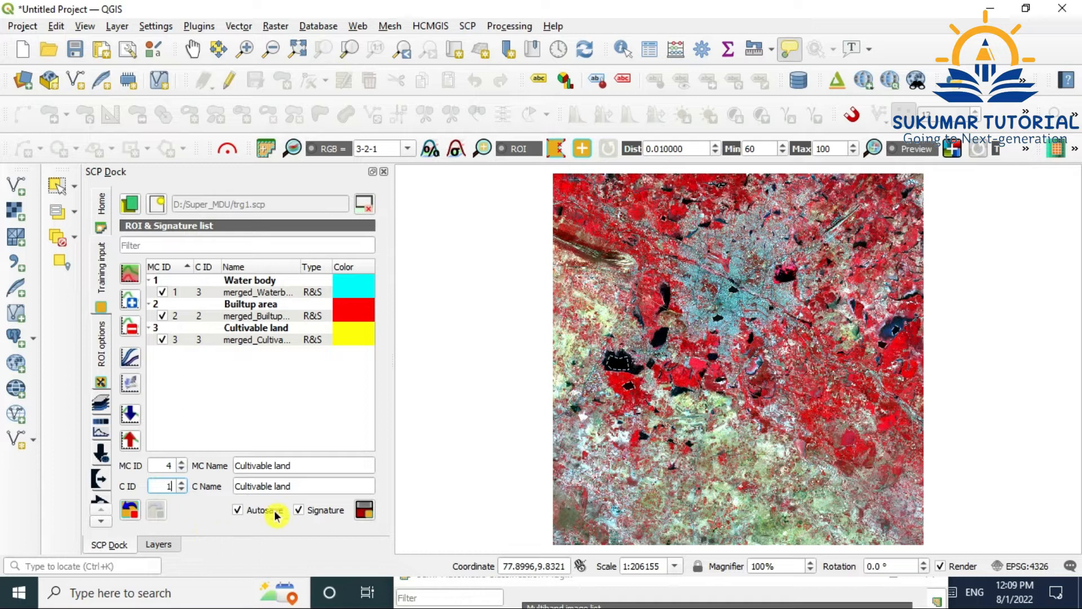
left_click_drag(296, 465, 224, 472)
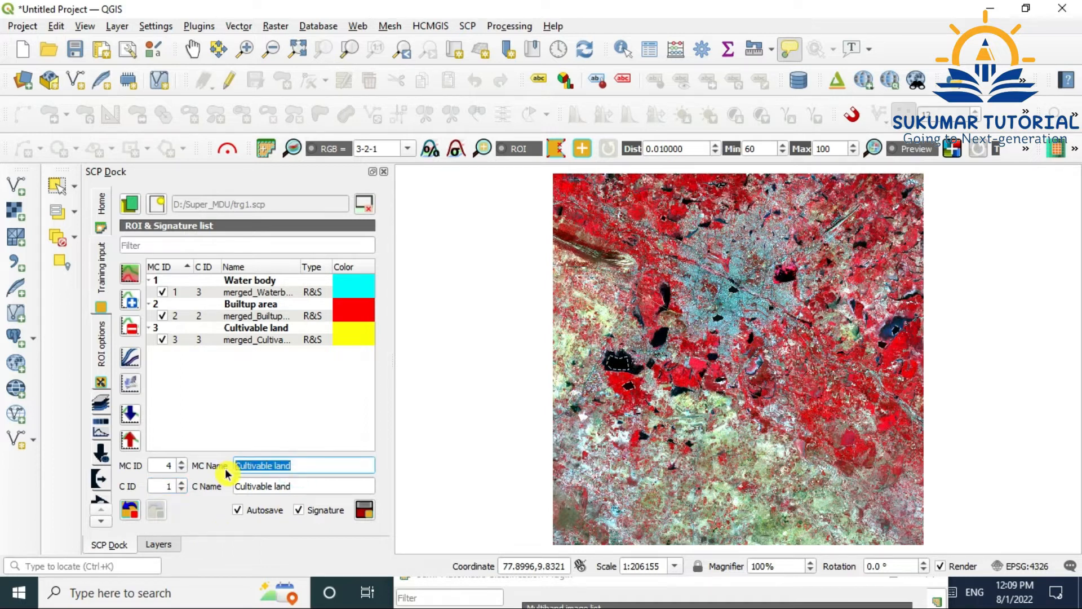
type("Dryland")
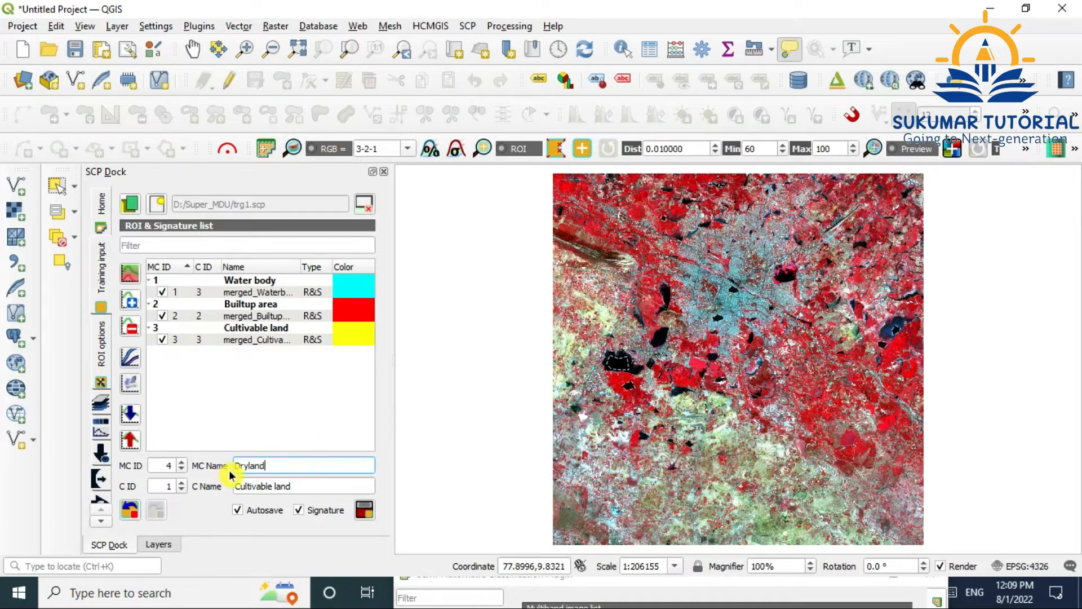
left_click_drag(293, 489, 229, 500)
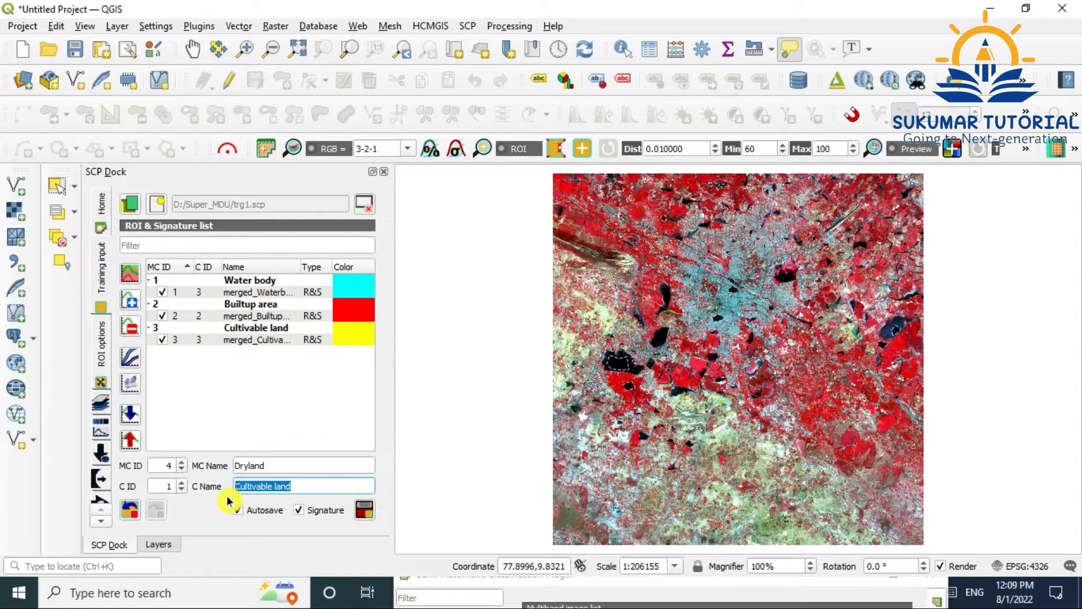
type("Dryland")
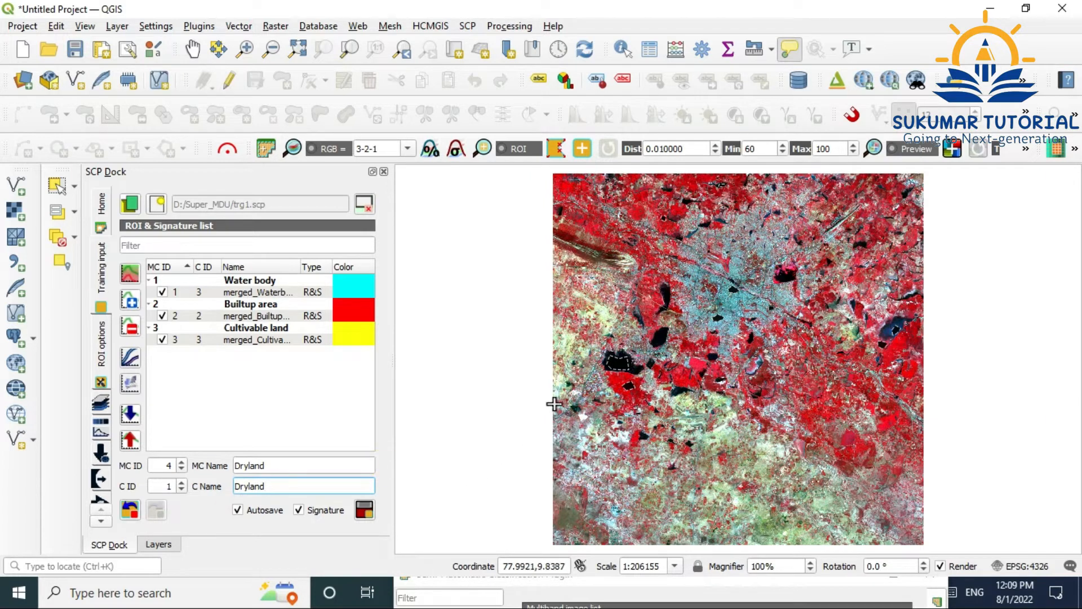
Draw a four-sided Dryland training polygon in the pale yellowish area in the image's west, east of the dark red field patches, and save it
left_click(244, 48)
left_click_drag(574, 291, 633, 344)
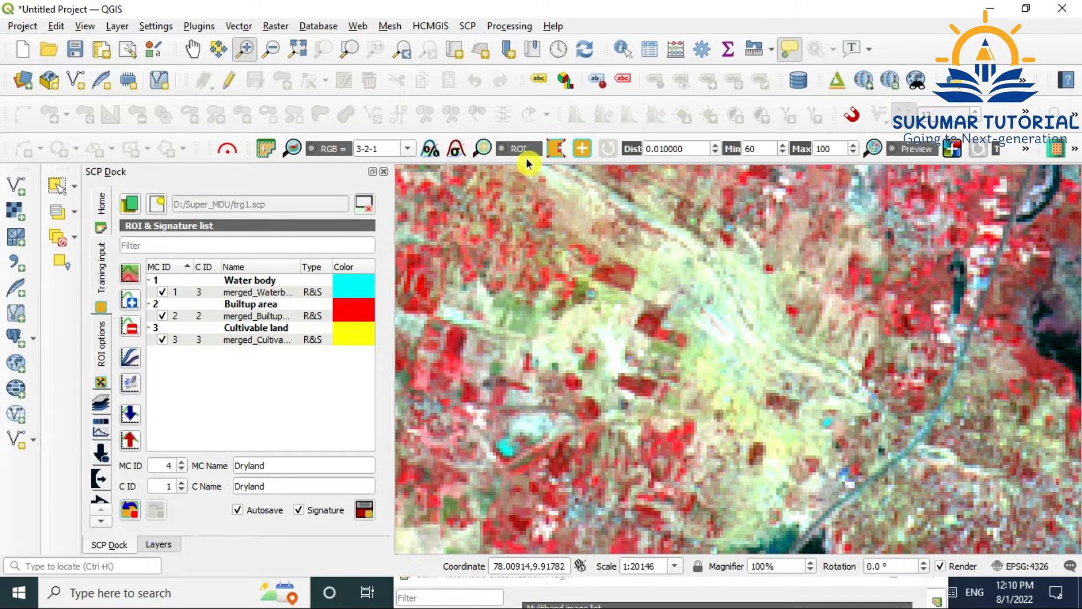
left_click(555, 150)
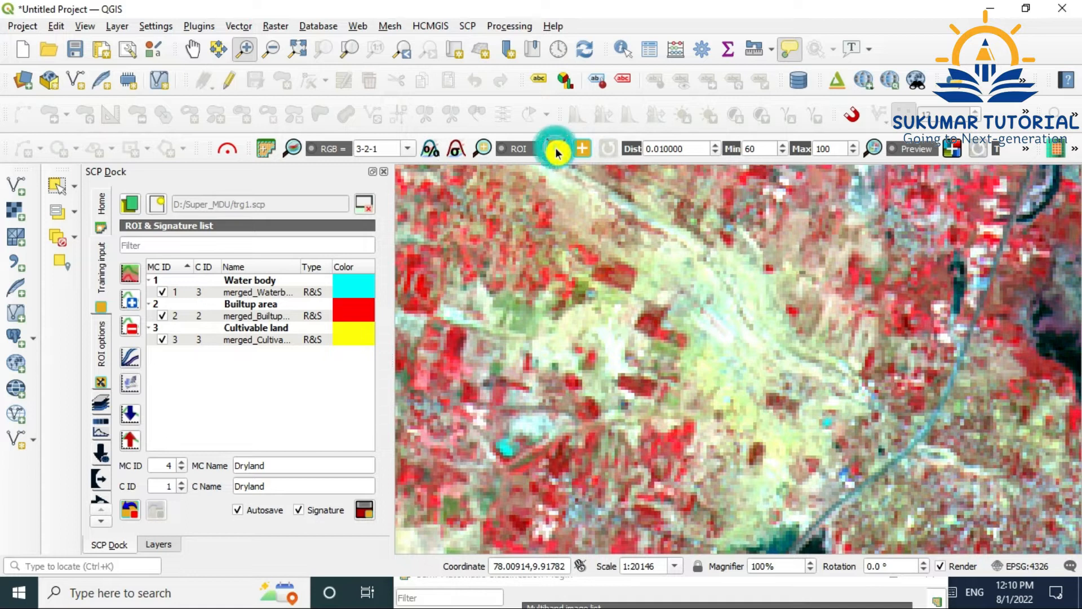
left_click(721, 391)
left_click(688, 365)
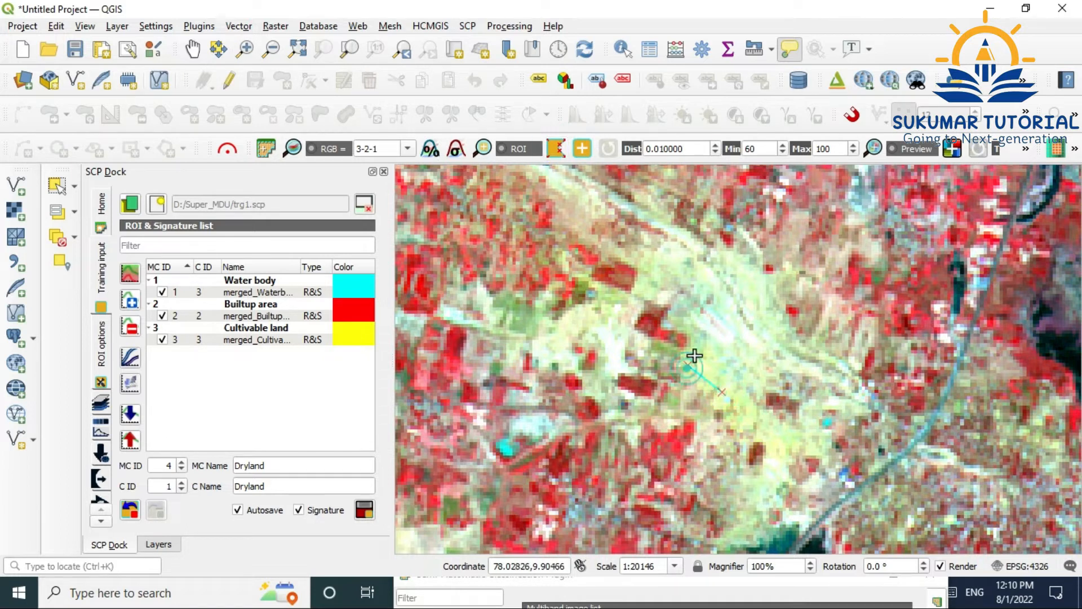
left_click(723, 308)
left_click(765, 349)
right_click(766, 349)
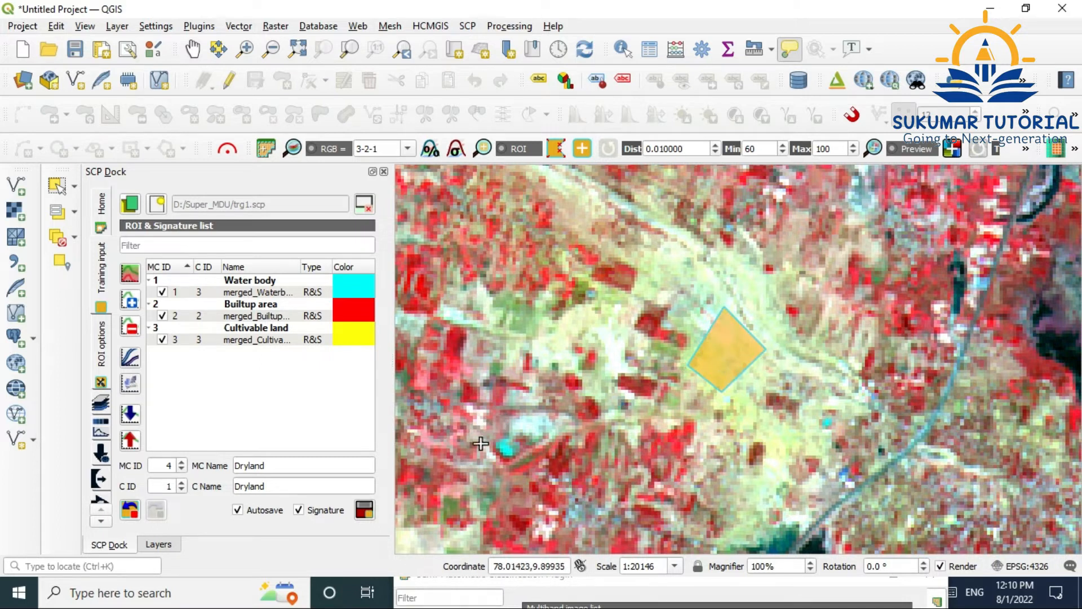
left_click(367, 515)
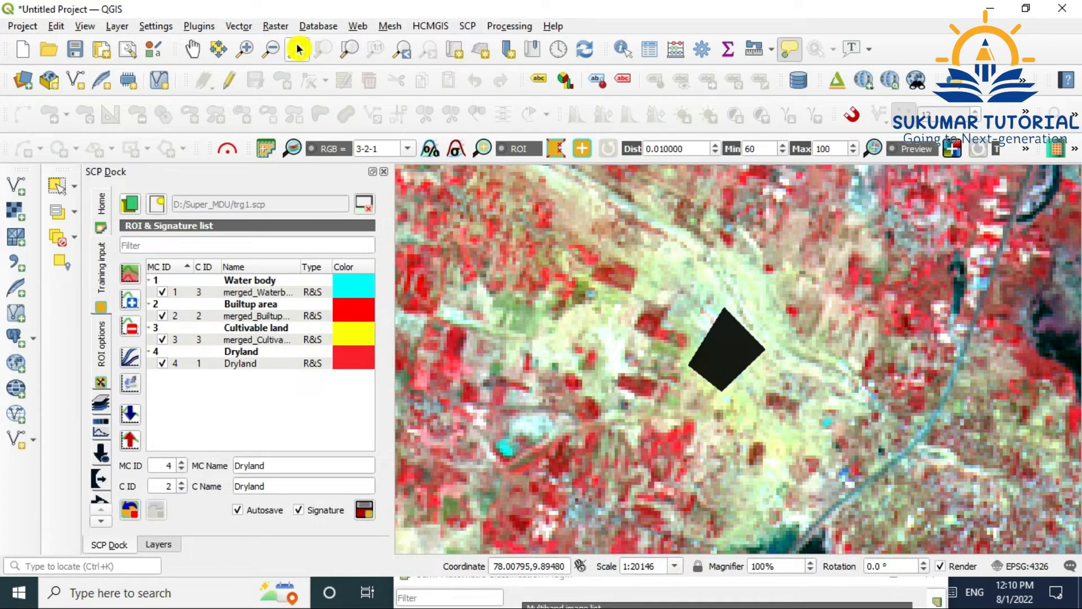
Draw a narrow wedge-shaped Dryland training polygon on the whitish diagonal strip in the south-central pale area and save it to the training input
left_click(298, 49)
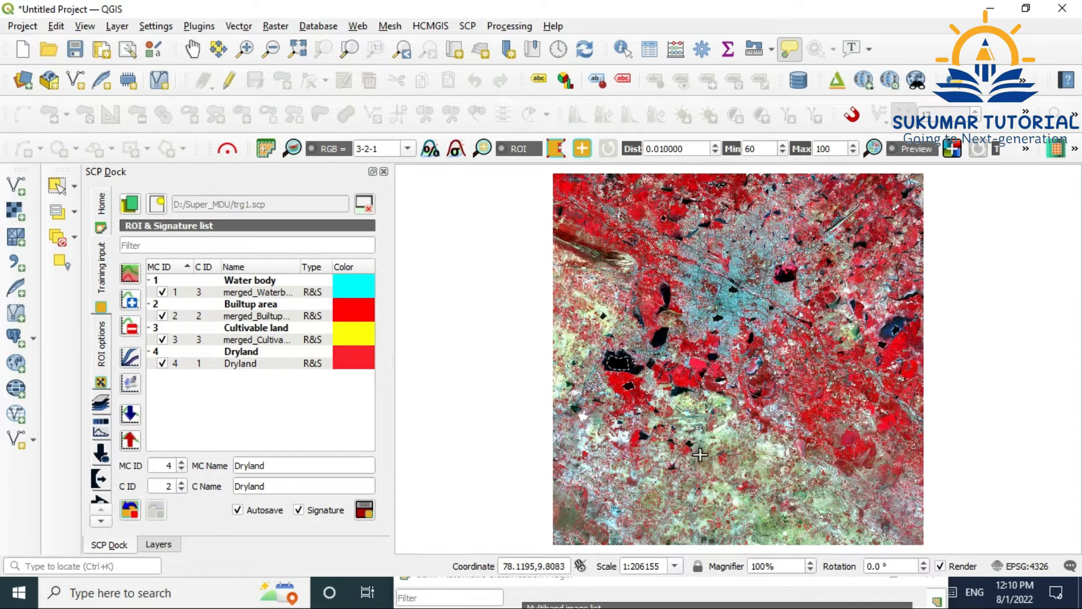
left_click(246, 49)
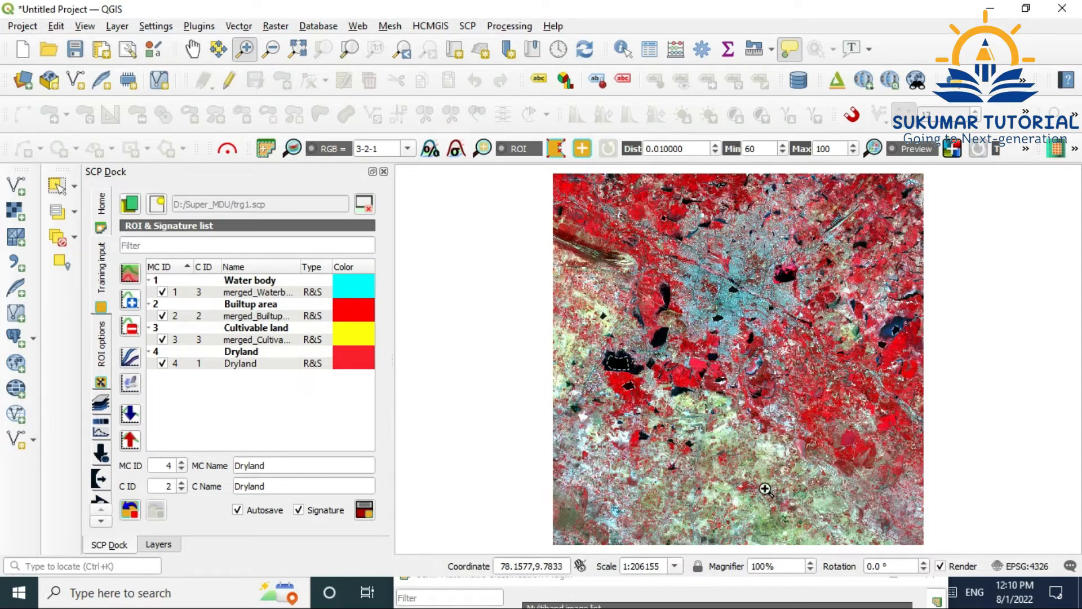
left_click_drag(707, 419, 749, 450)
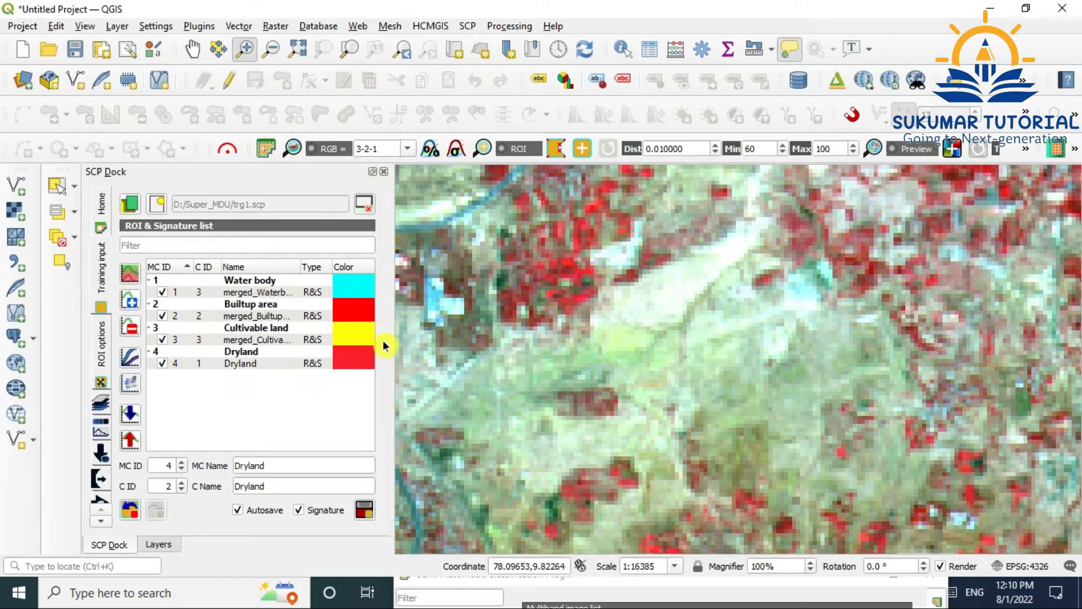
left_click(554, 155)
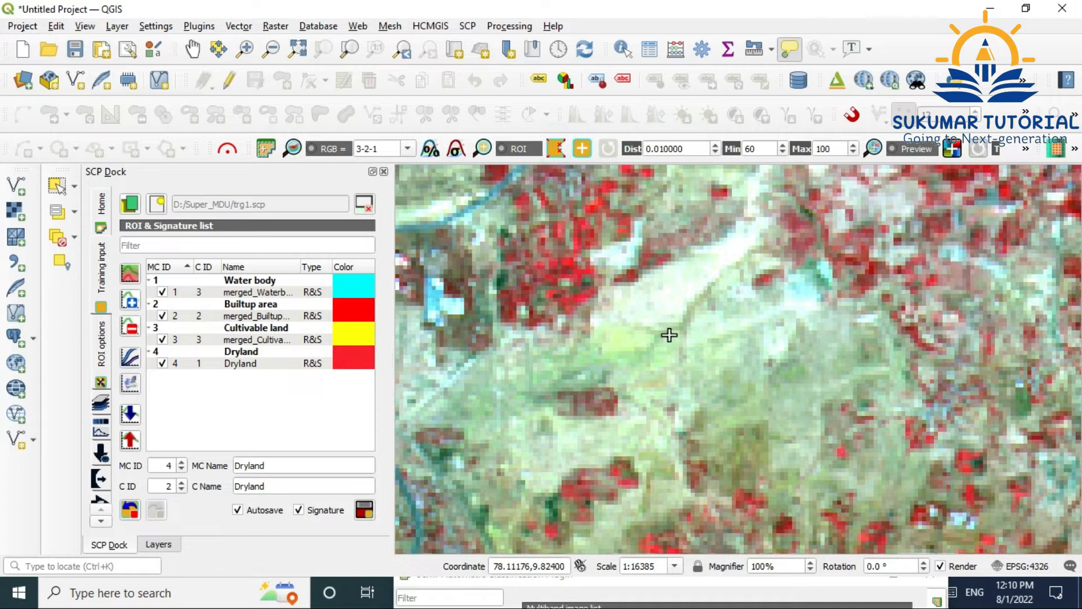
left_click(607, 310)
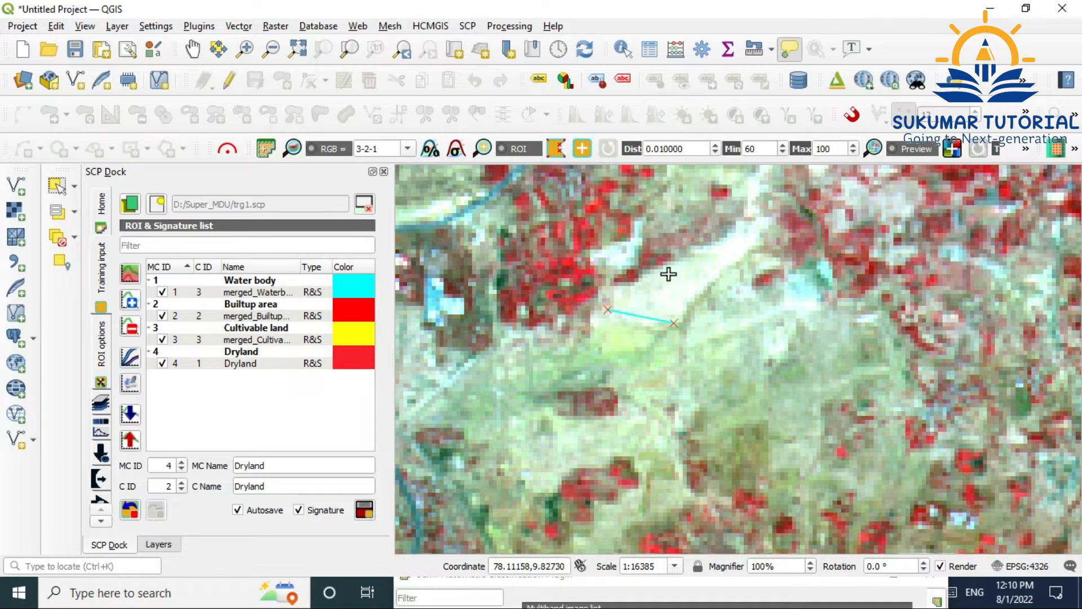
left_click(710, 249)
left_click(735, 237)
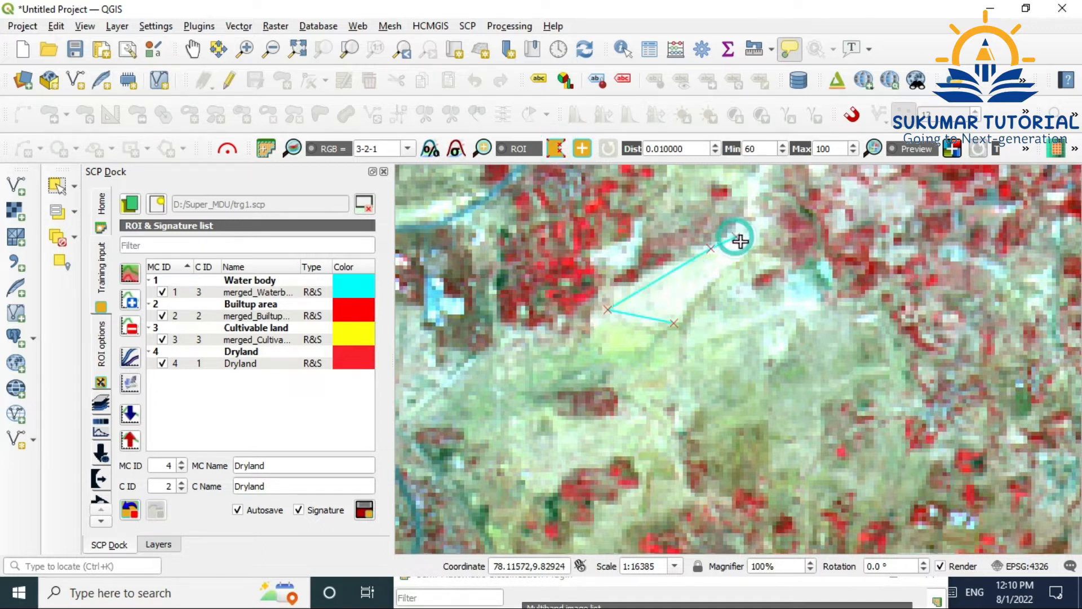
left_click(742, 243)
right_click(696, 286)
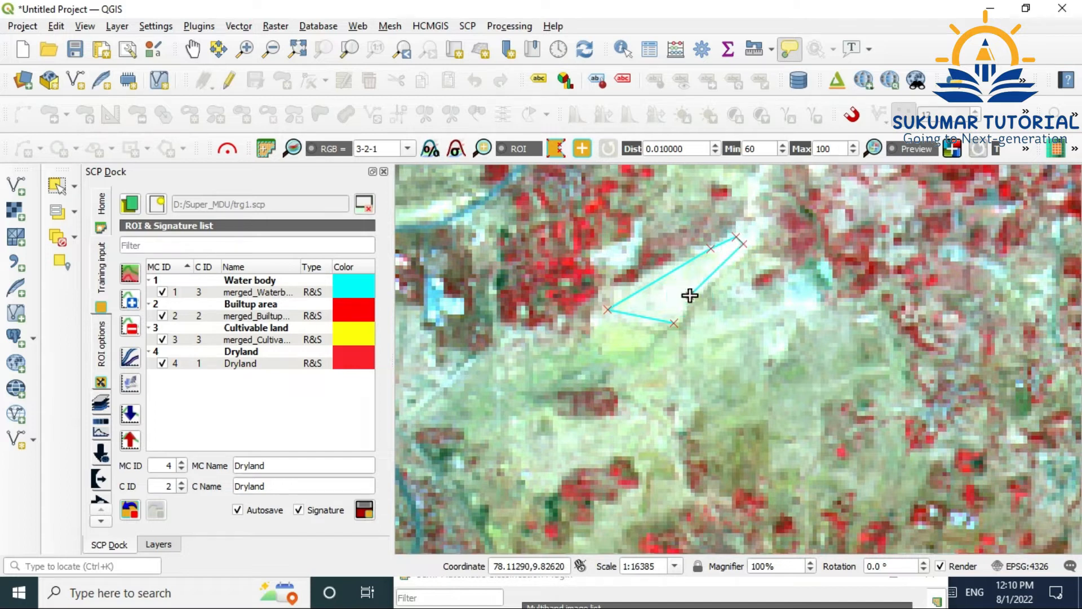
left_click(364, 510)
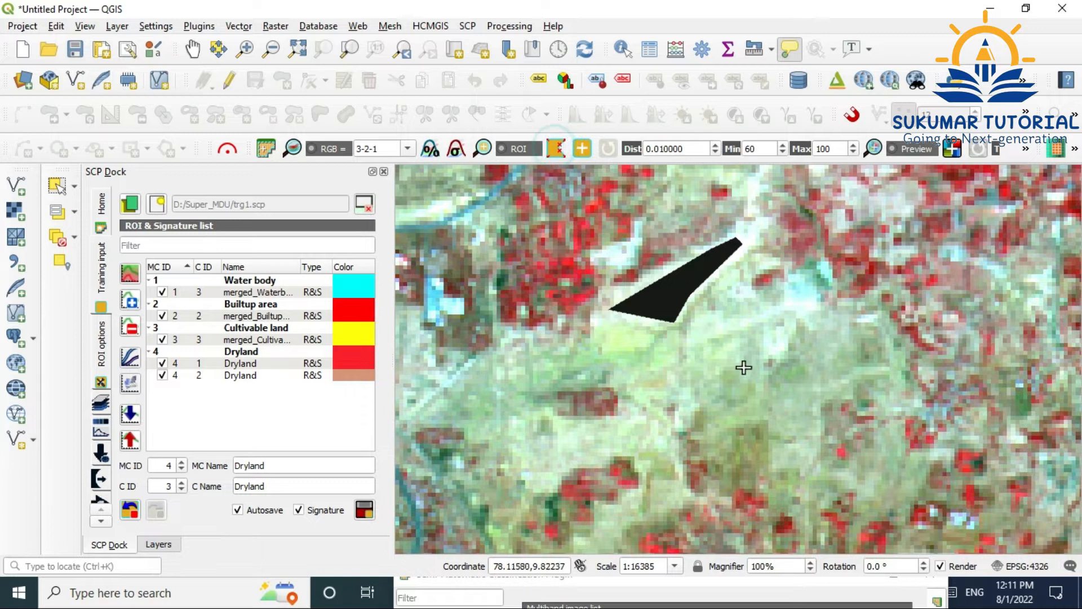
Draw a five-sided Dryland training polygon in the pale green area southeast of the wedge-shaped polygon and save it to the training input
left_click(811, 384)
left_click(807, 348)
left_click(823, 319)
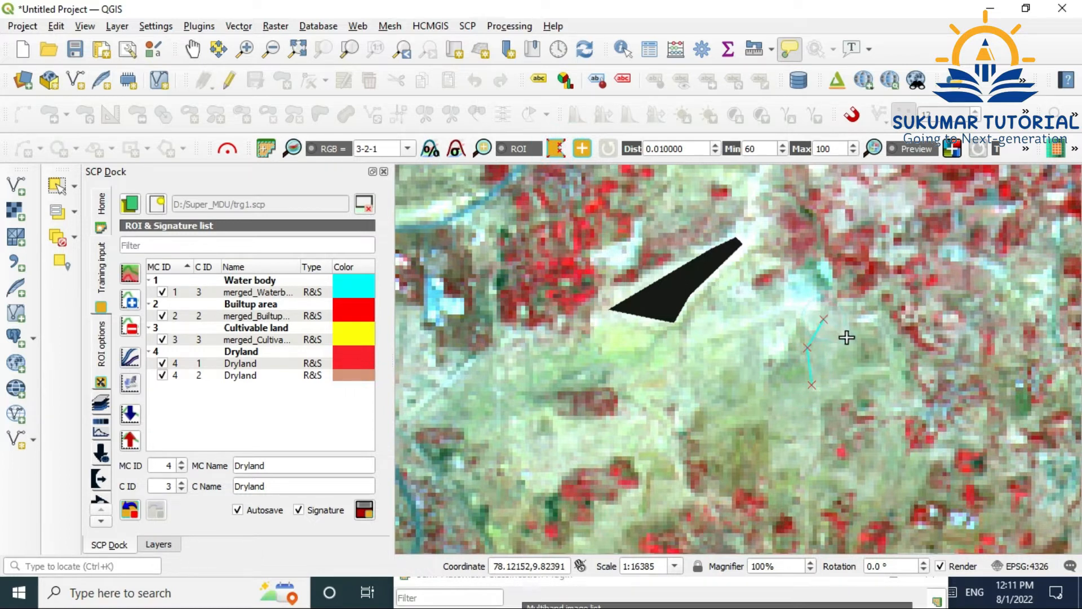
left_click(849, 344)
right_click(849, 372)
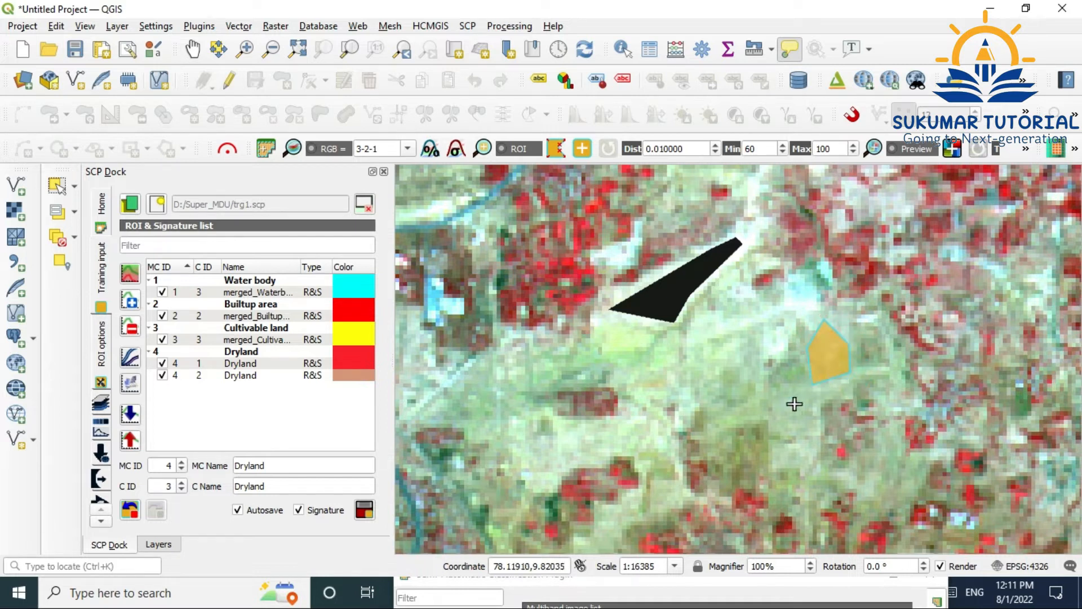
left_click(366, 516)
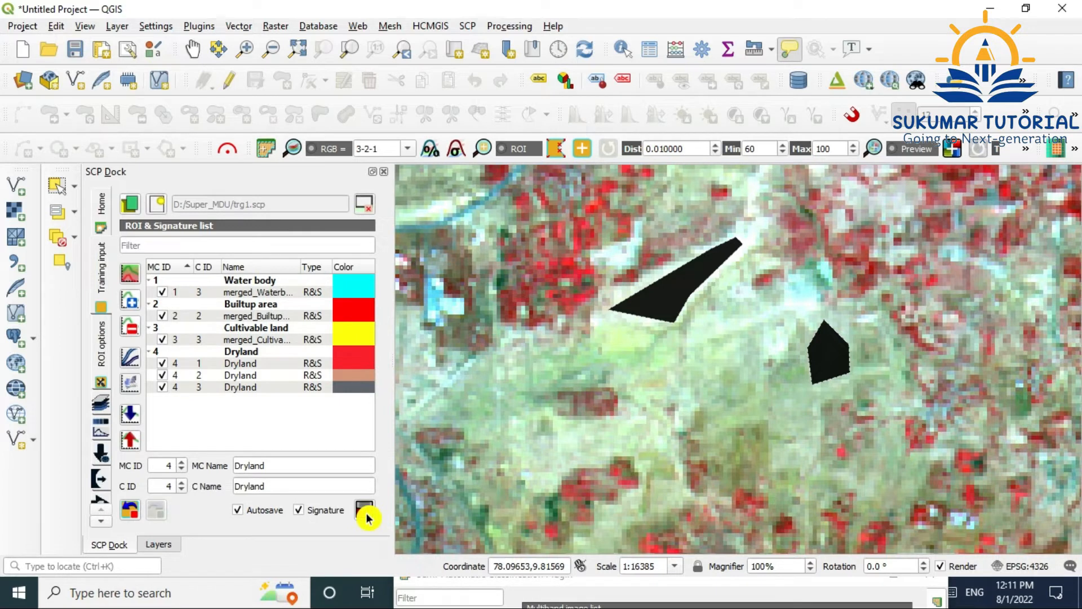
Draw an eight-sided Dryland training polygon over the large light green field in the image's southeast and save it to the training input
left_click(302, 52)
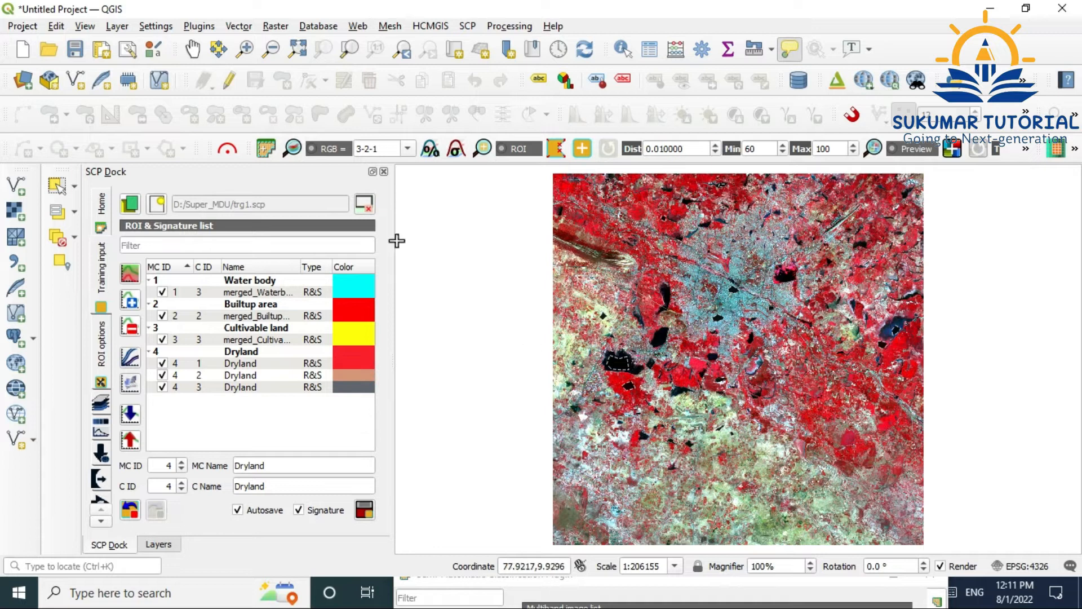
left_click(247, 49)
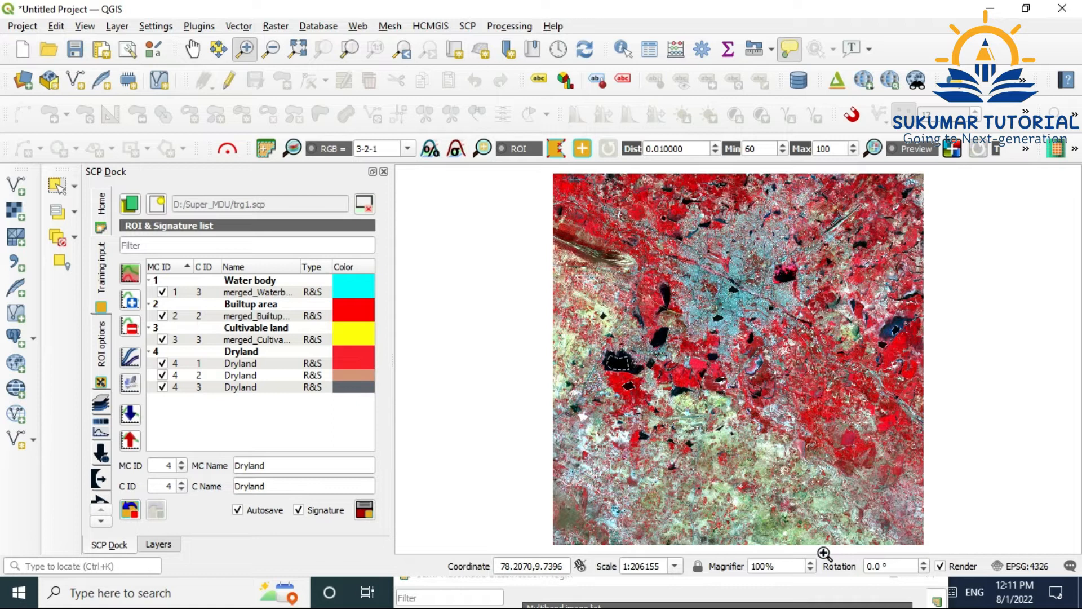
left_click_drag(809, 490, 840, 515)
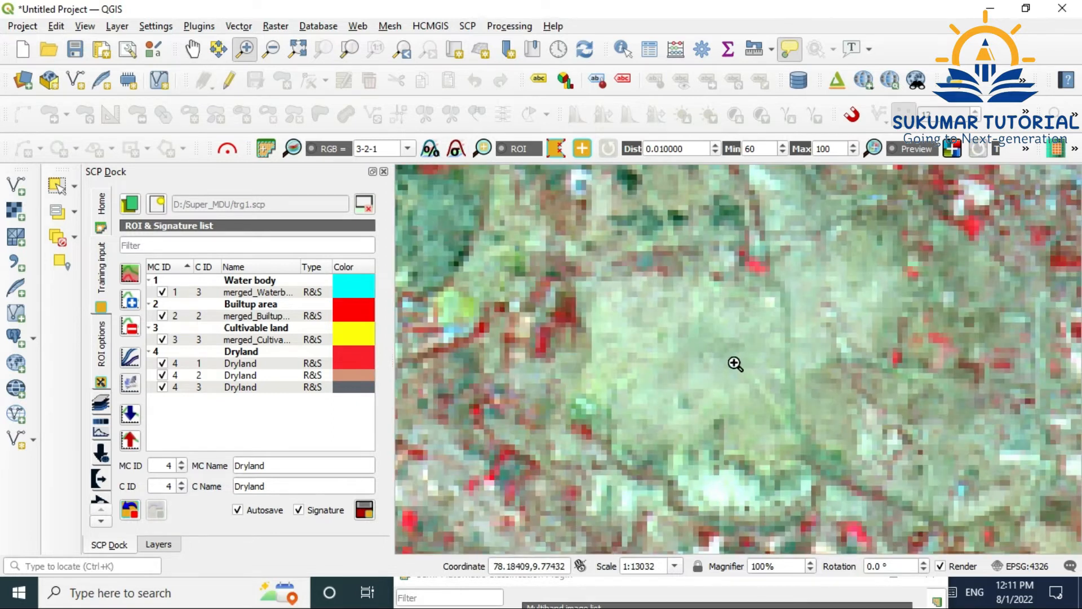
left_click(557, 150)
left_click(766, 364)
left_click(706, 411)
left_click(648, 425)
left_click(605, 386)
left_click(601, 326)
left_click(635, 295)
left_click(709, 302)
left_click(751, 314)
right_click(751, 314)
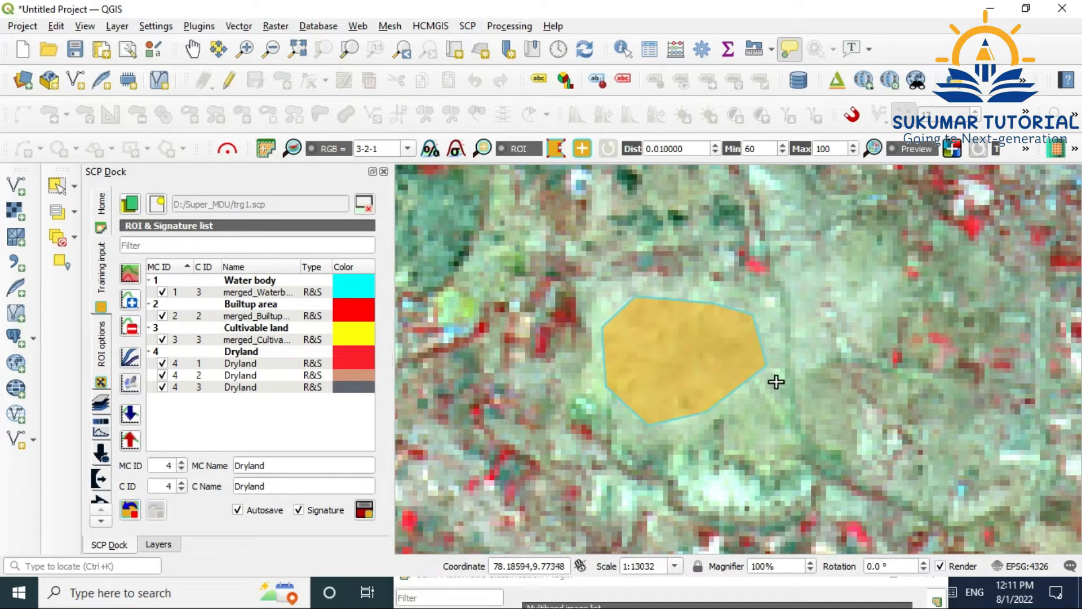
left_click(364, 511)
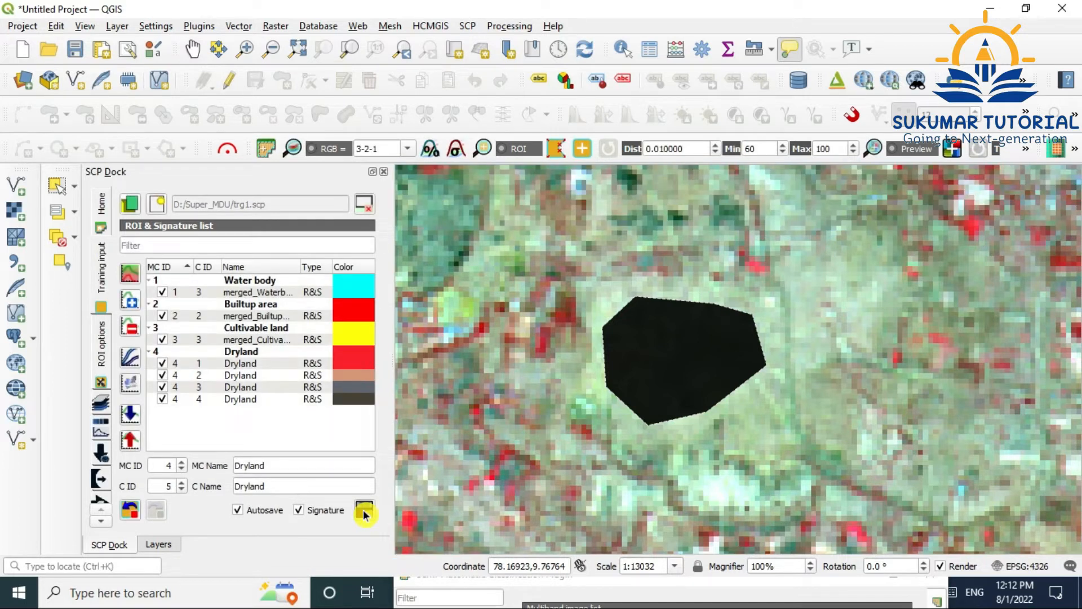
Merge the four Dryland signatures in the ROI & Signature list into a single signature
left_click(240, 365)
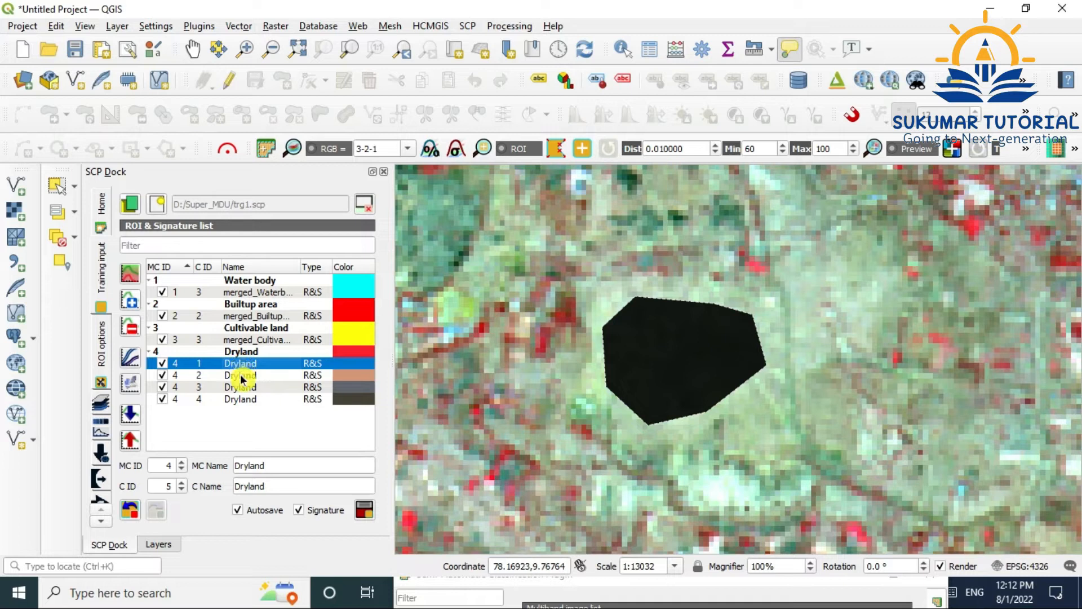
left_click(241, 377, "shift")
left_click(243, 389, "shift")
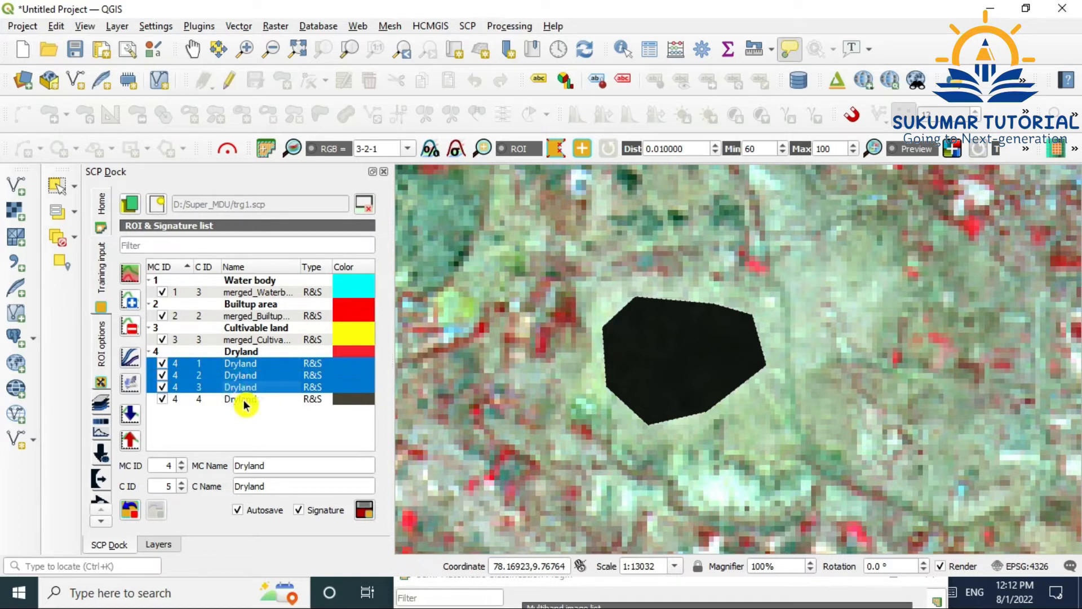
left_click(245, 400, "shift")
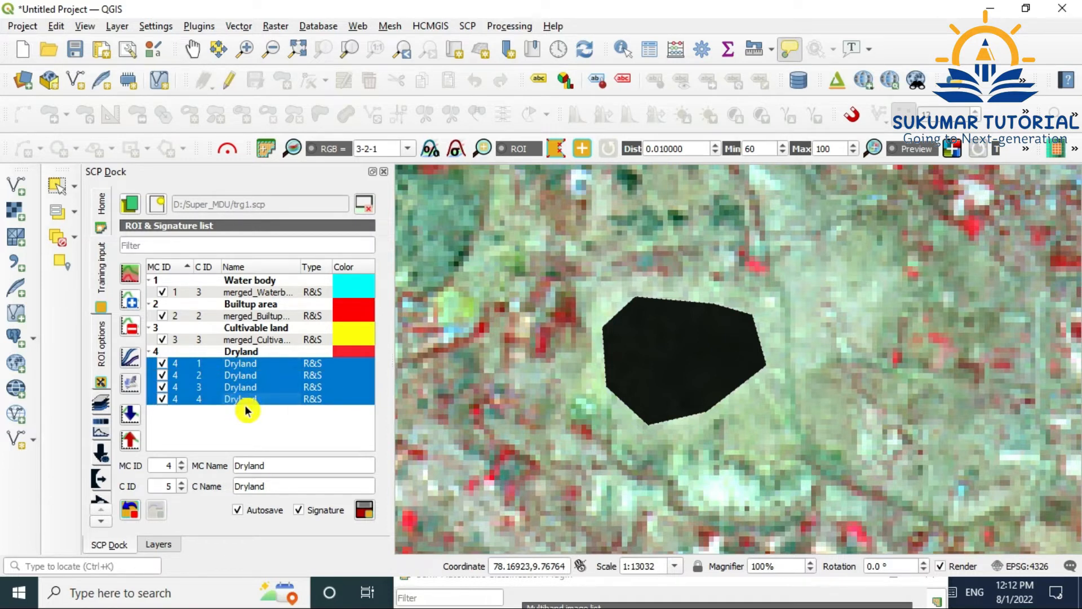
left_click(130, 279)
left_click(519, 307)
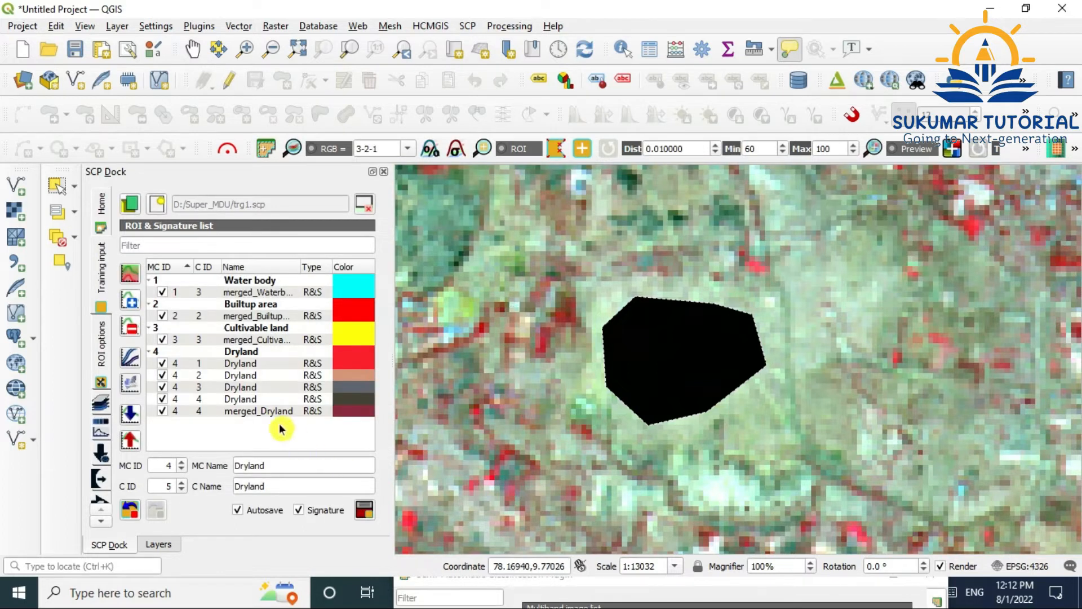
Delete the four individual Dryland signatures from the ROI & Signature list, keeping the merged Dryland signature
left_click(252, 364)
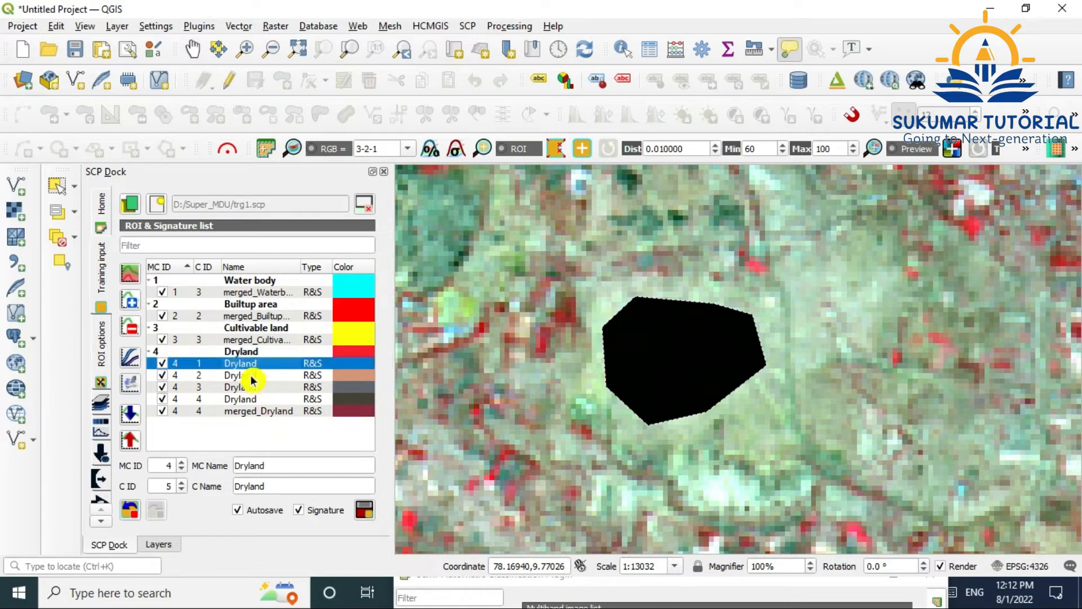
left_click(252, 377, "ctrl")
left_click(252, 388, "ctrl")
left_click(253, 400, "ctrl")
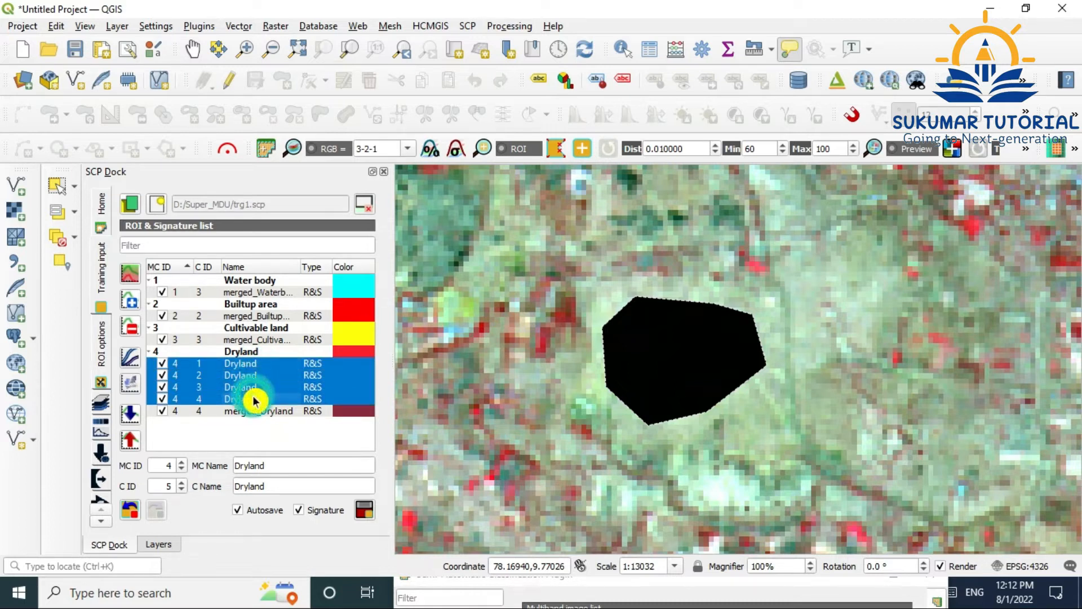
left_click(132, 328)
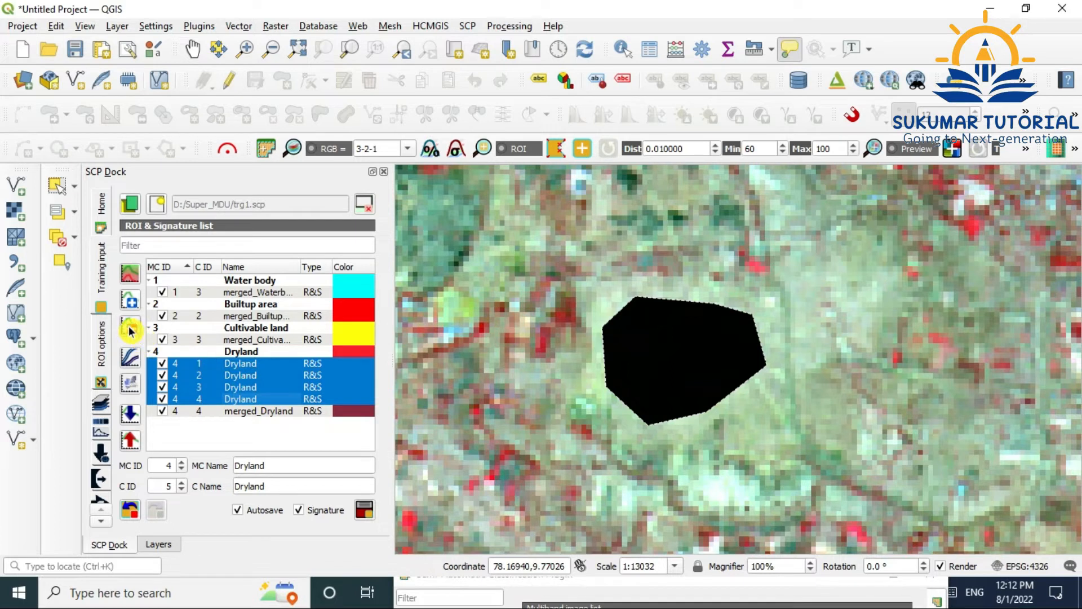
left_click(591, 304)
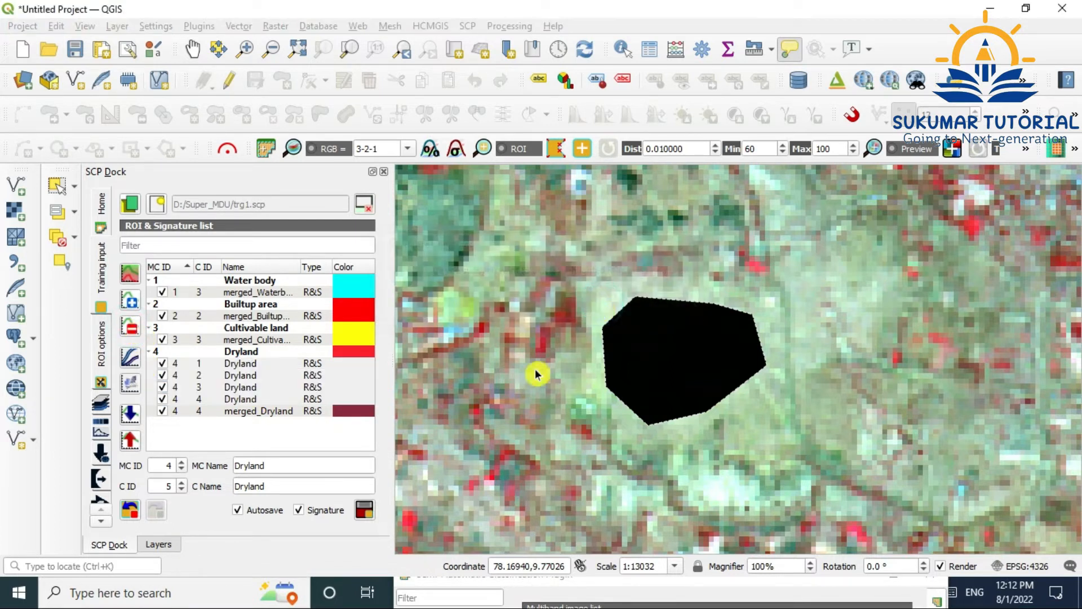
Set the color of both the Dryland macroclass and its merged signature to orange (#ffaa00)
left_click(362, 356)
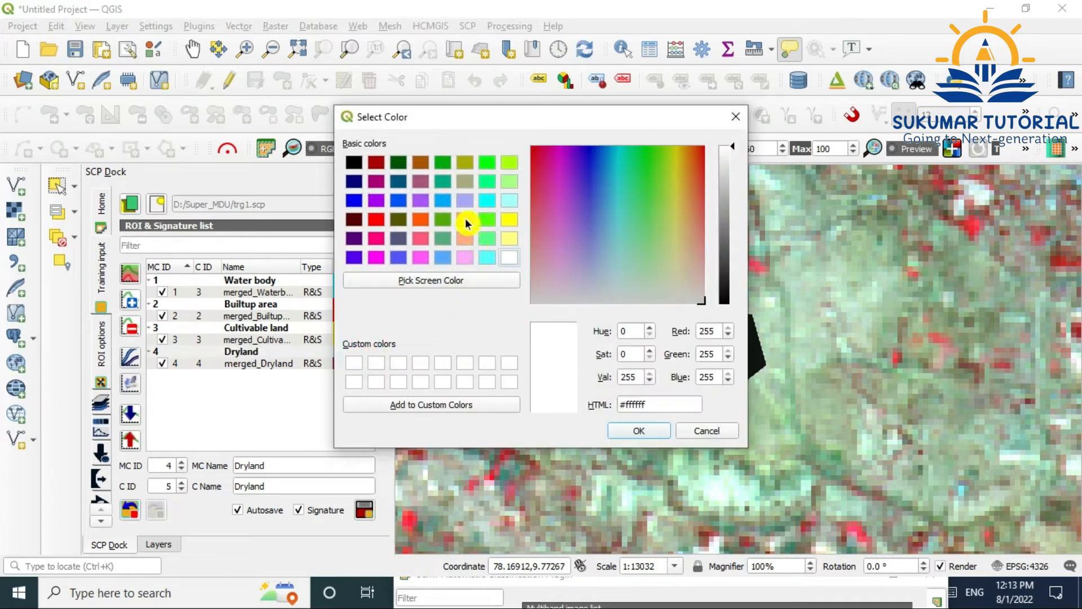
left_click(465, 221)
left_click(648, 430)
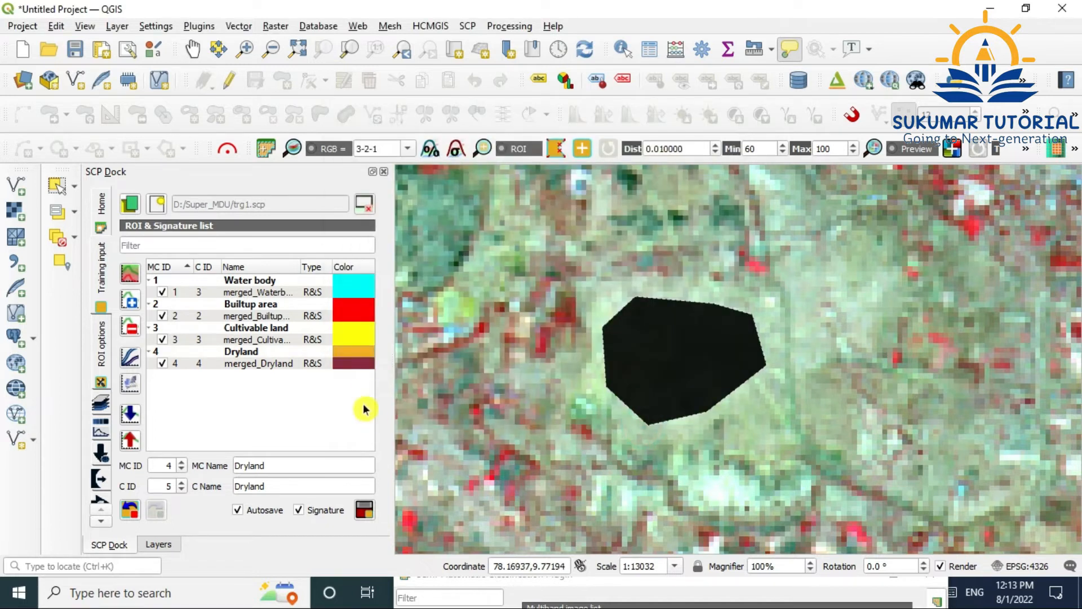
left_click(359, 363)
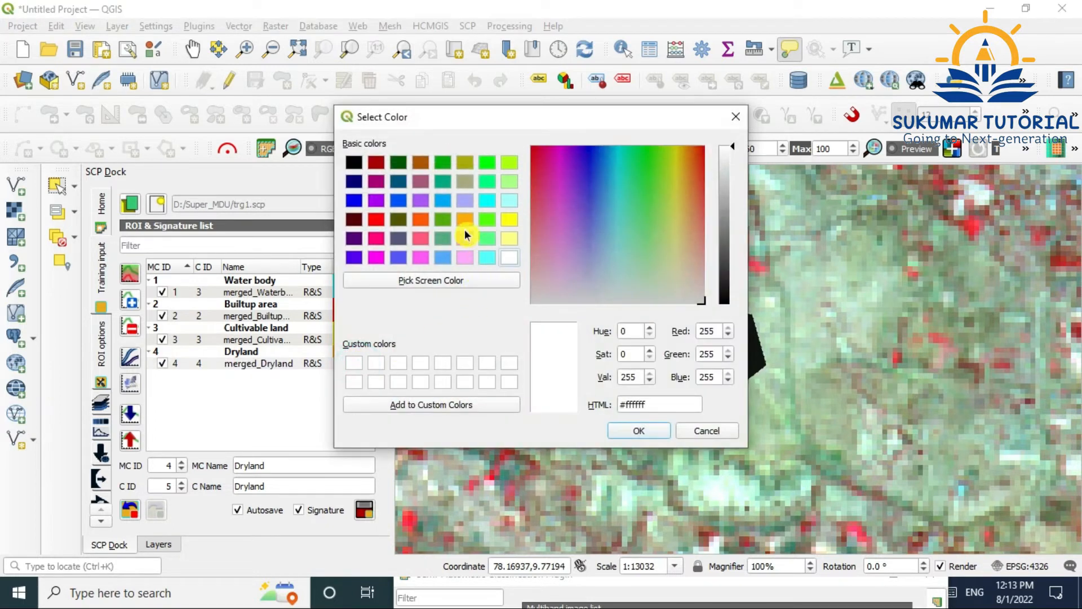
left_click(465, 219)
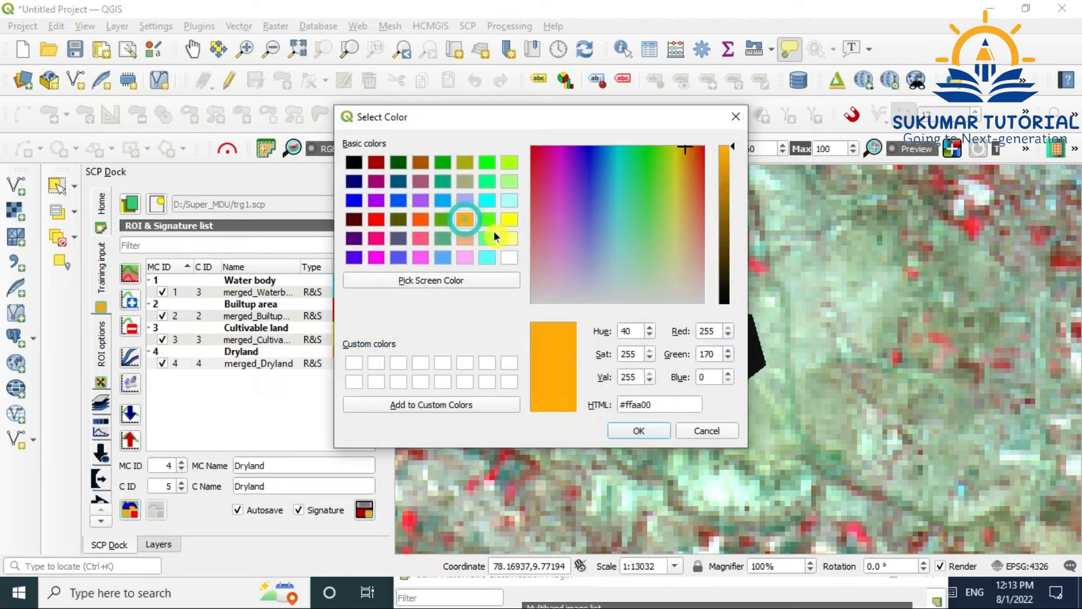
left_click(647, 430)
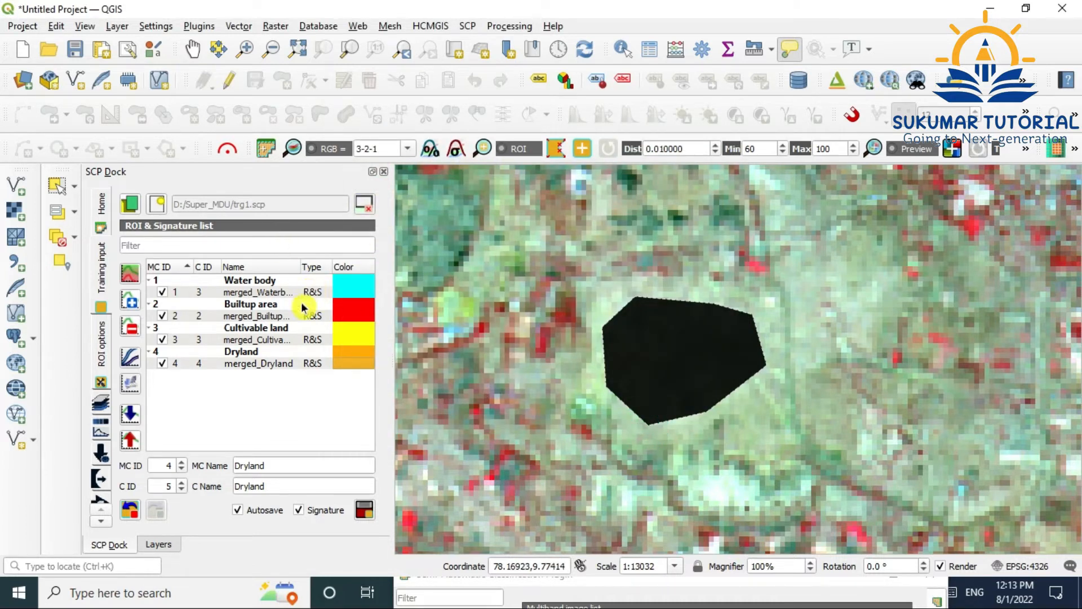
Set up the next training class with MC ID 5, MC Name "Scribland", C ID 1 and C Name "Scrubland"
left_click(298, 51)
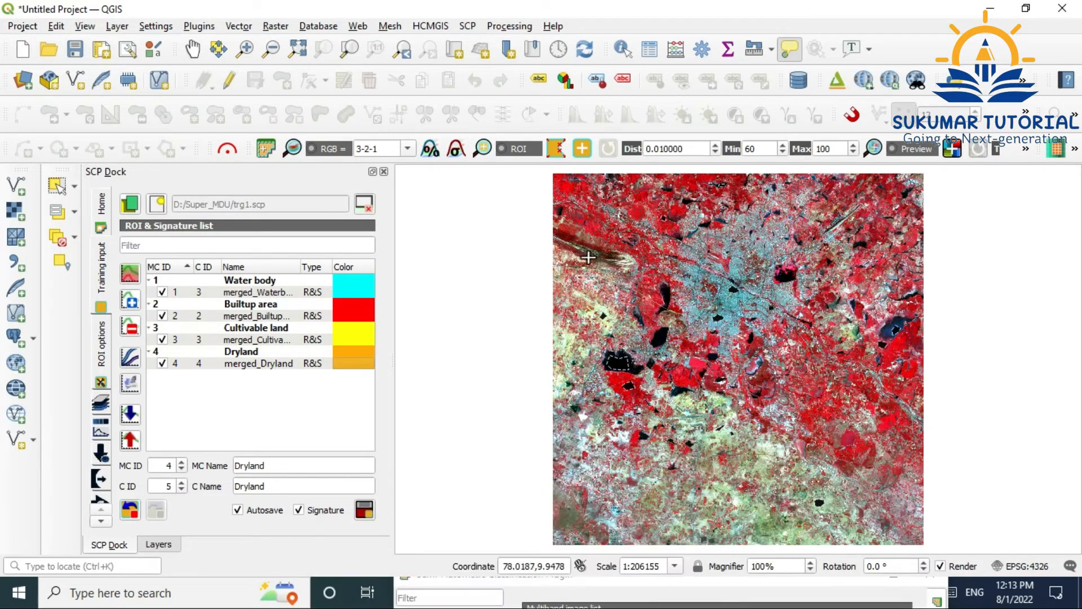
left_click(245, 48)
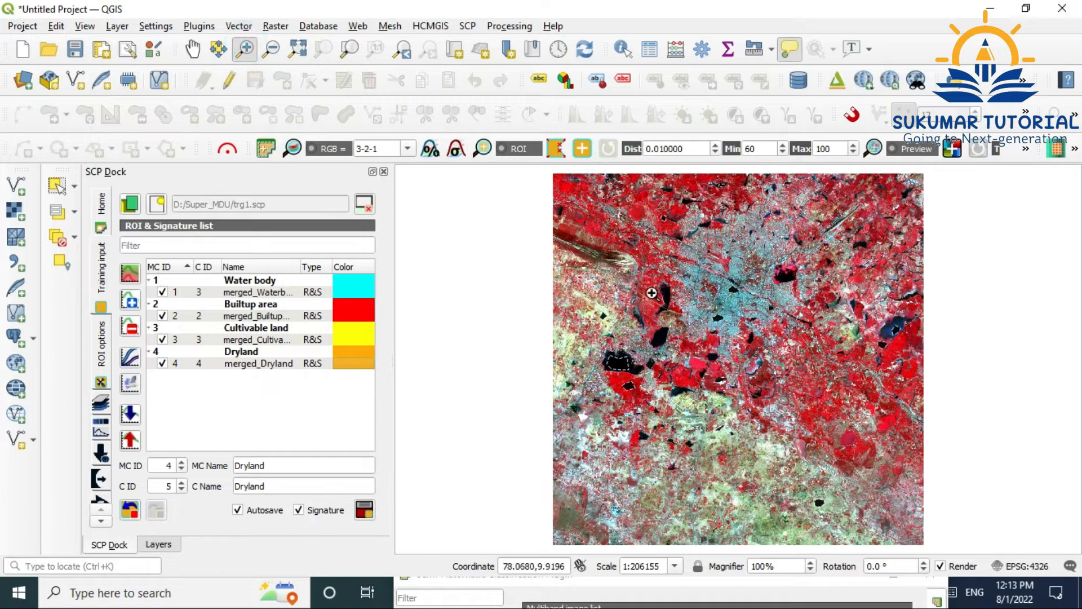
left_click_drag(619, 272, 619, 273)
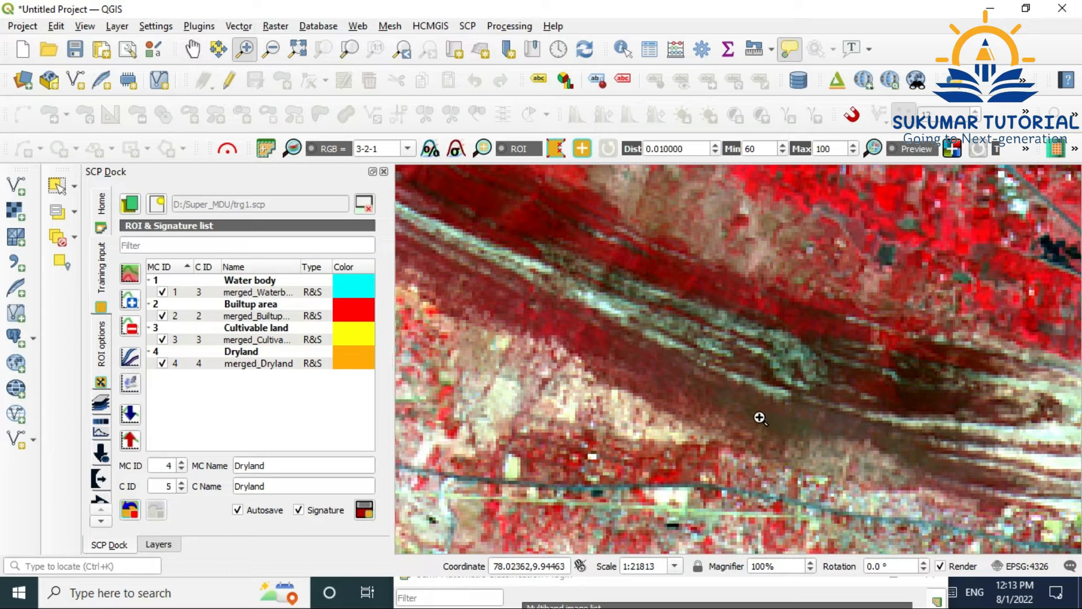
left_click(192, 50)
left_click_drag(883, 317, 766, 274)
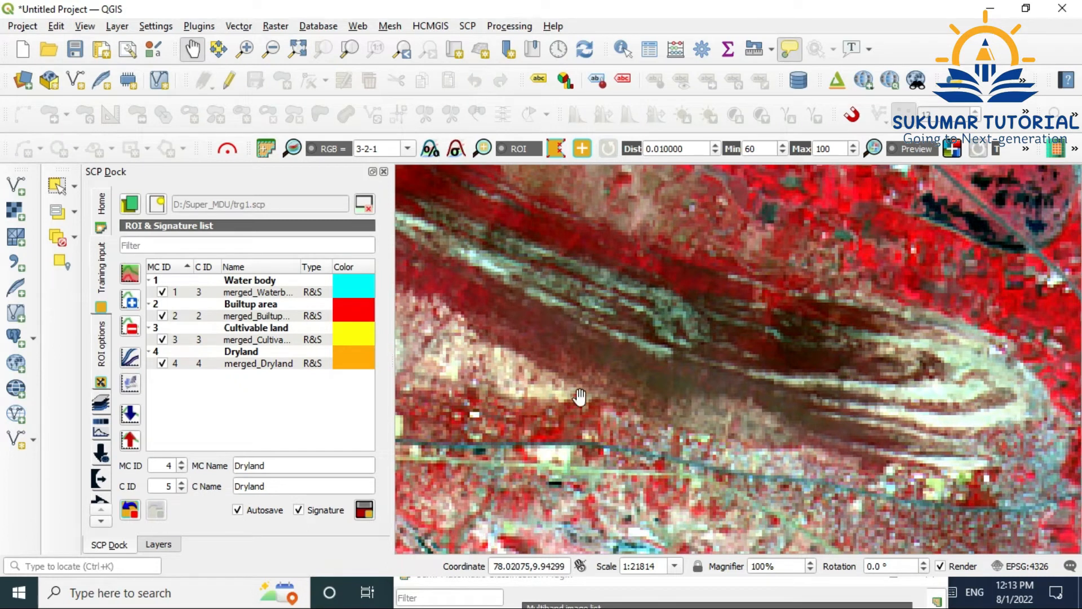
left_click(180, 462)
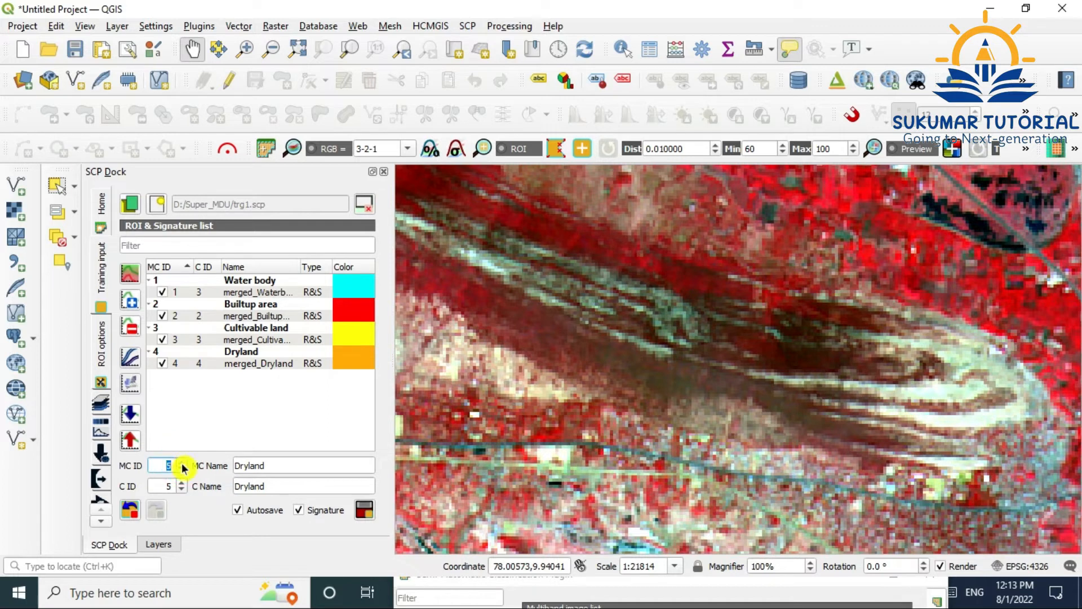
double_click(158, 486)
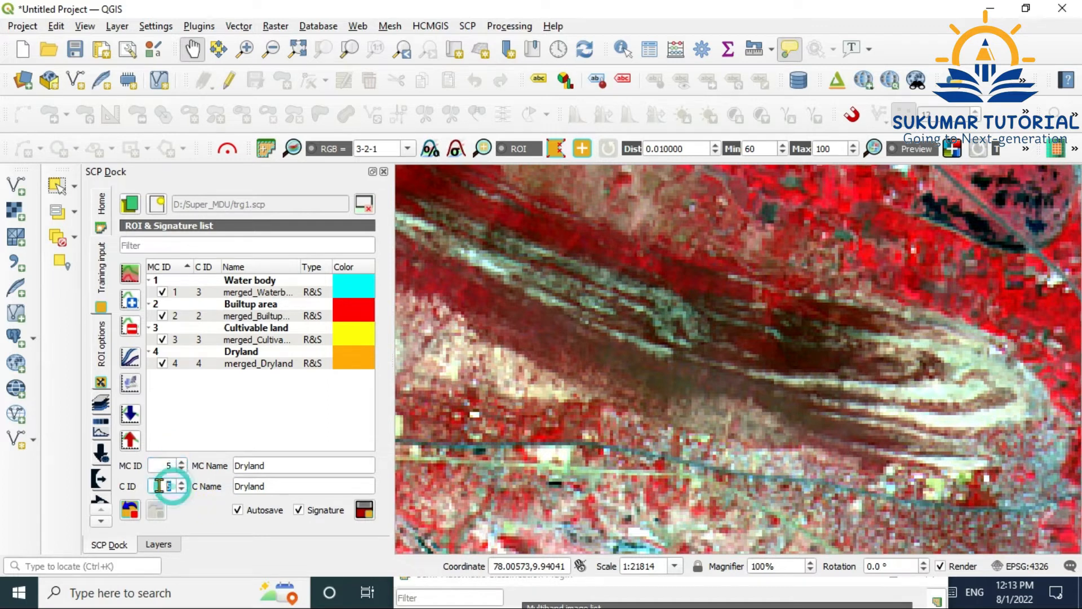
type("1")
left_click_drag(270, 465, 226, 468)
type("Scri")
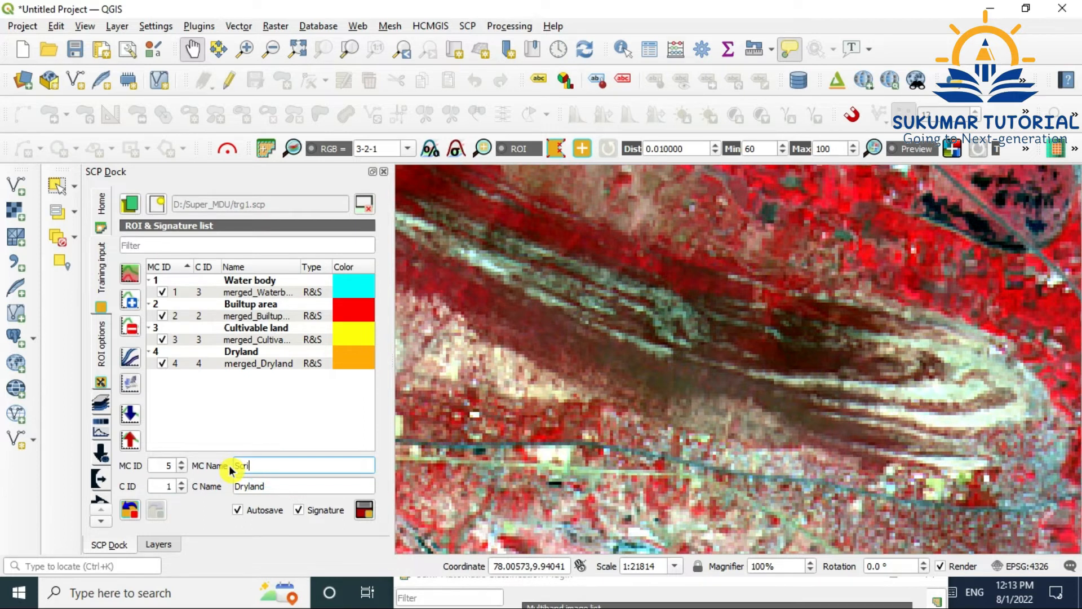
type("bland")
left_click_drag(270, 485, 222, 496)
type("Sc")
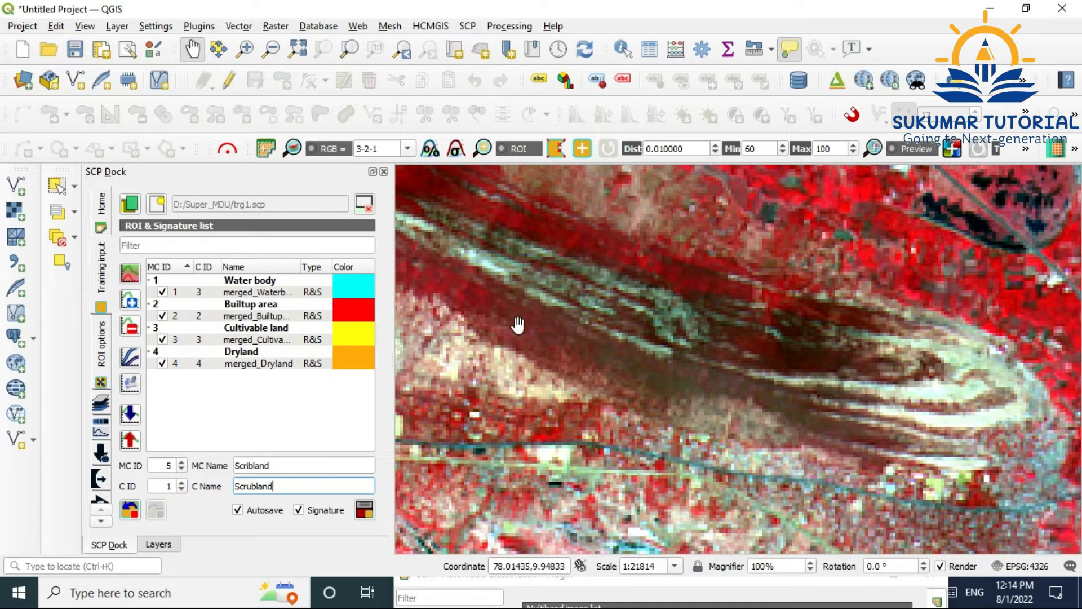
Draw a long ten-sided Scrubland training polygon along the dark brown southern slope of the northwestern ridge and save it to the training input
left_click(556, 151)
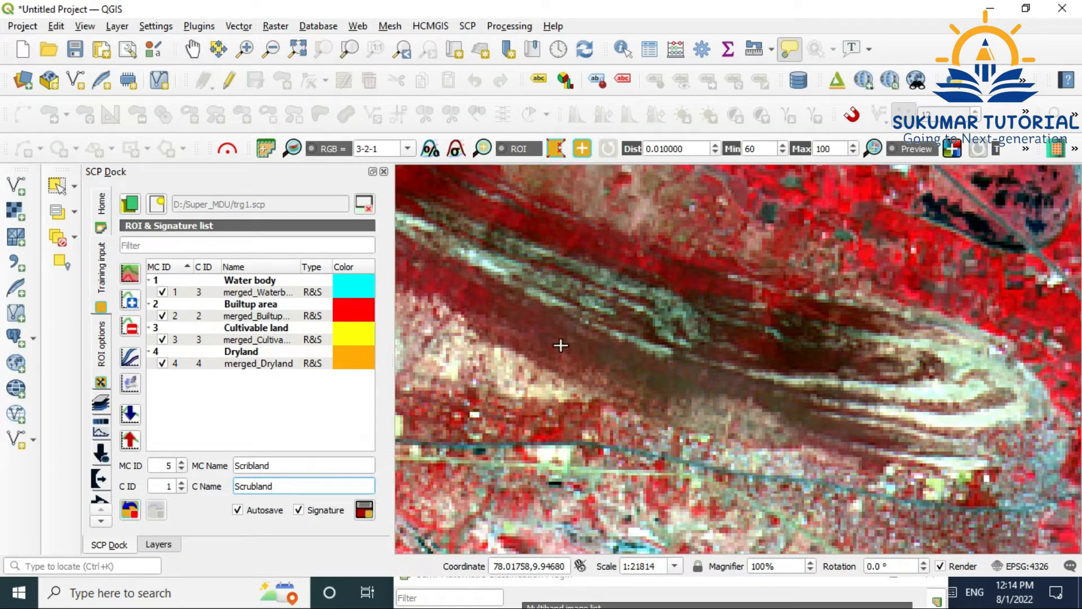
left_click(503, 321)
left_click(510, 301)
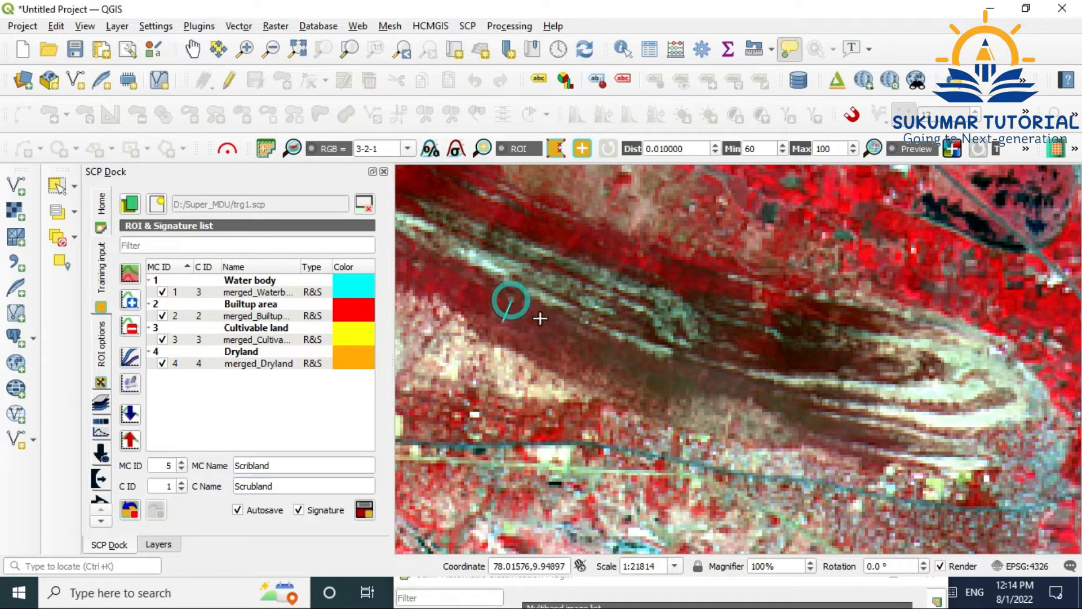
left_click(571, 334)
left_click(620, 354)
left_click(656, 364)
left_click(688, 373)
left_click(680, 397)
left_click(625, 378)
left_click(563, 357)
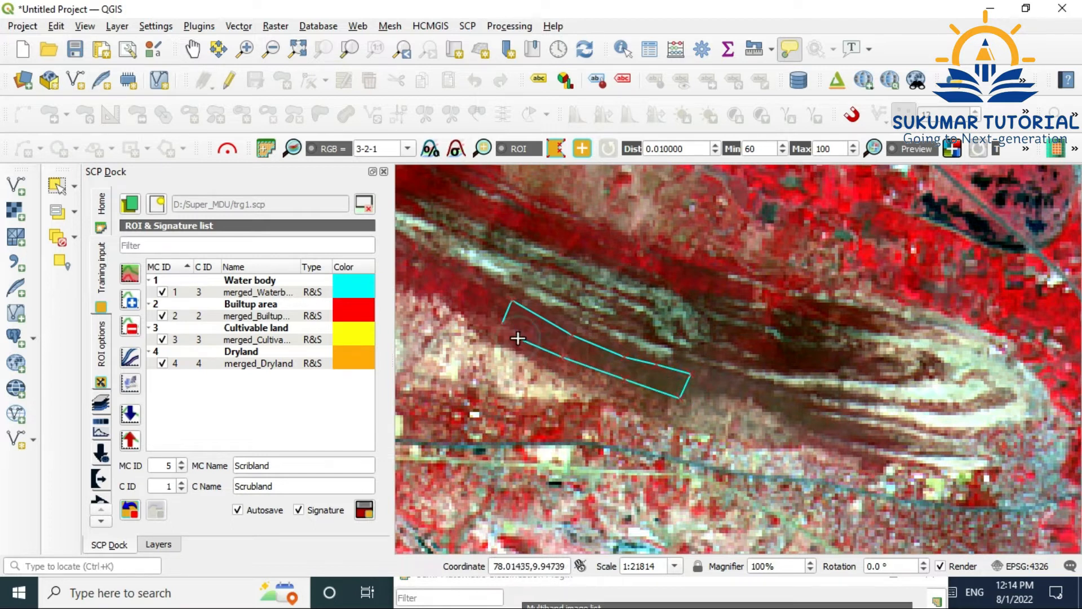
right_click(518, 337)
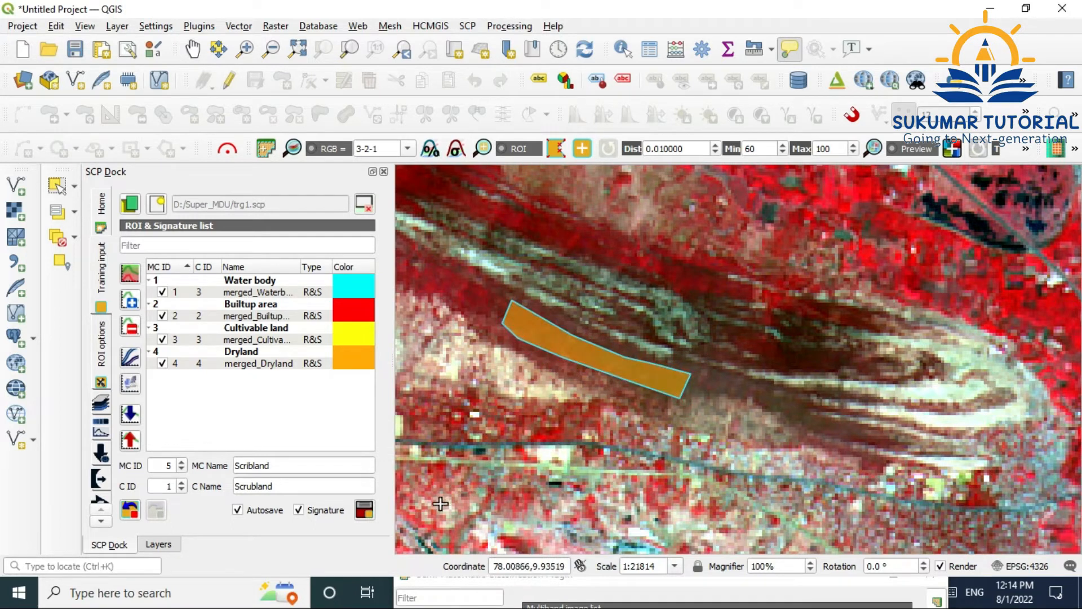
left_click(365, 516)
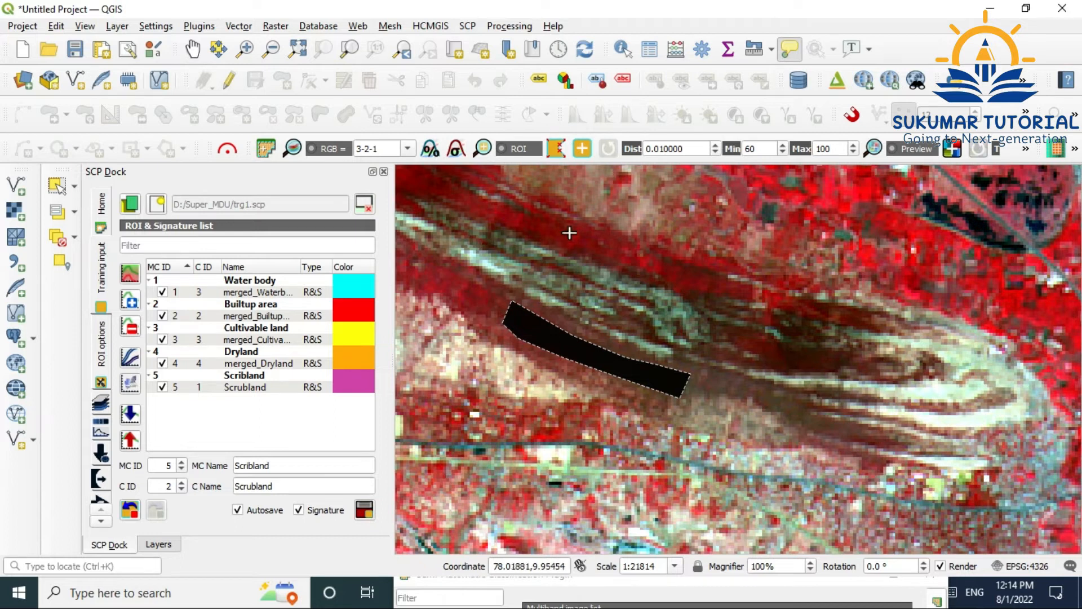
Draw a small four-sided Scrubland training polygon on the dark brown area inside the ridge's eastern half and save it to the training input
left_click(561, 155)
left_click(768, 366)
left_click(771, 346)
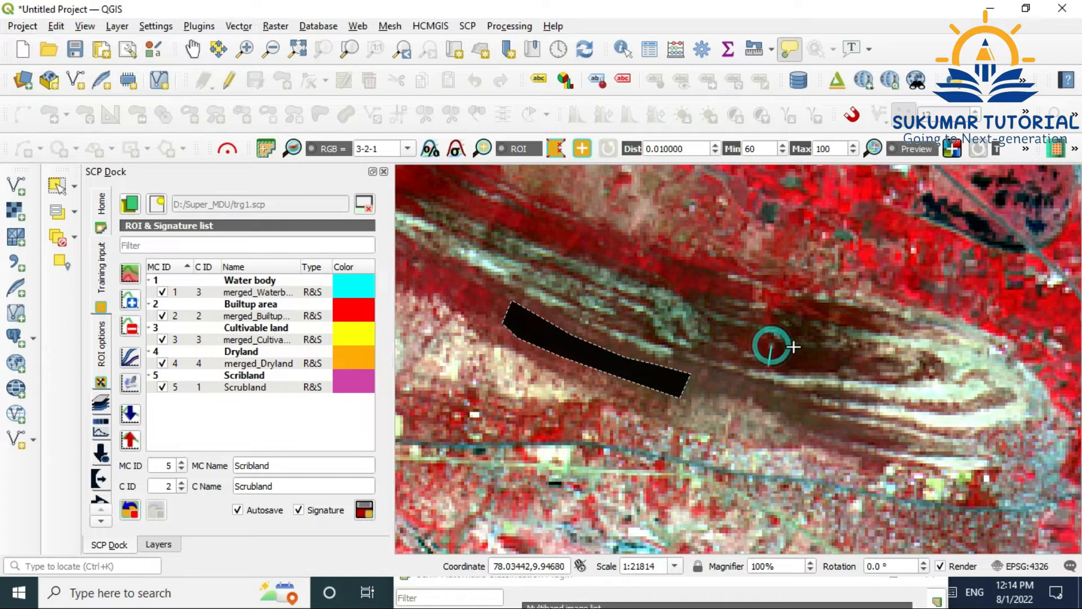
right_click(823, 371)
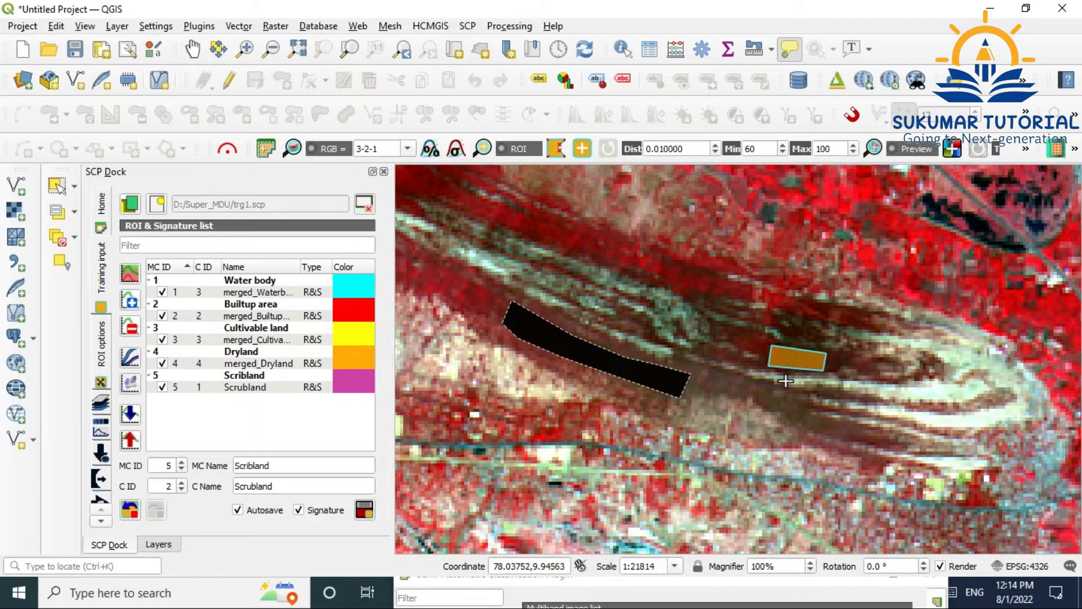
left_click(364, 510)
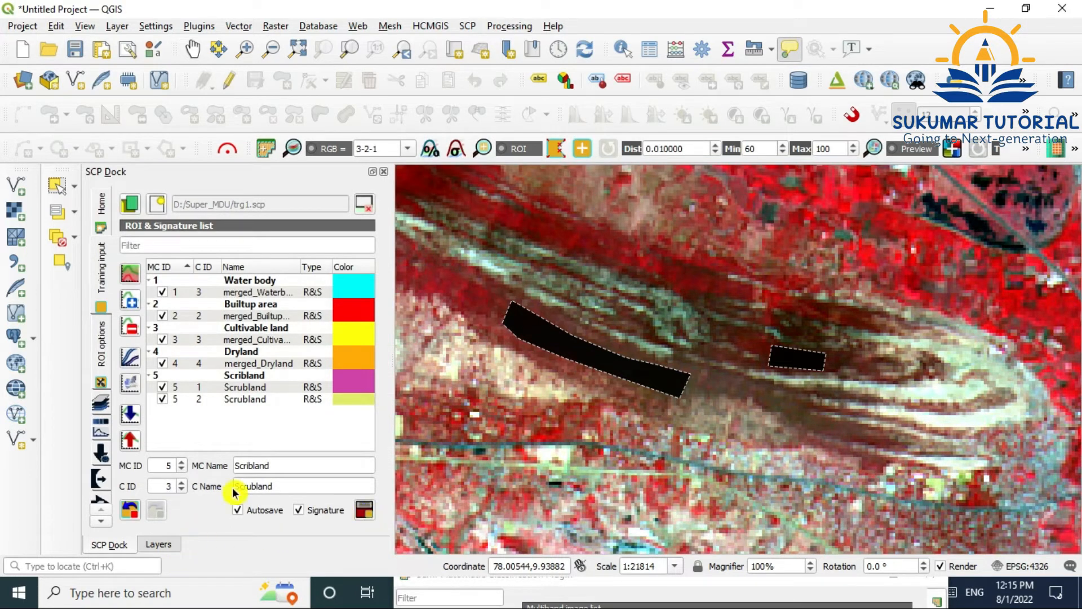
Merge the two Scrubland signatures in the ROI & Signature list into a single signature
left_click(245, 389)
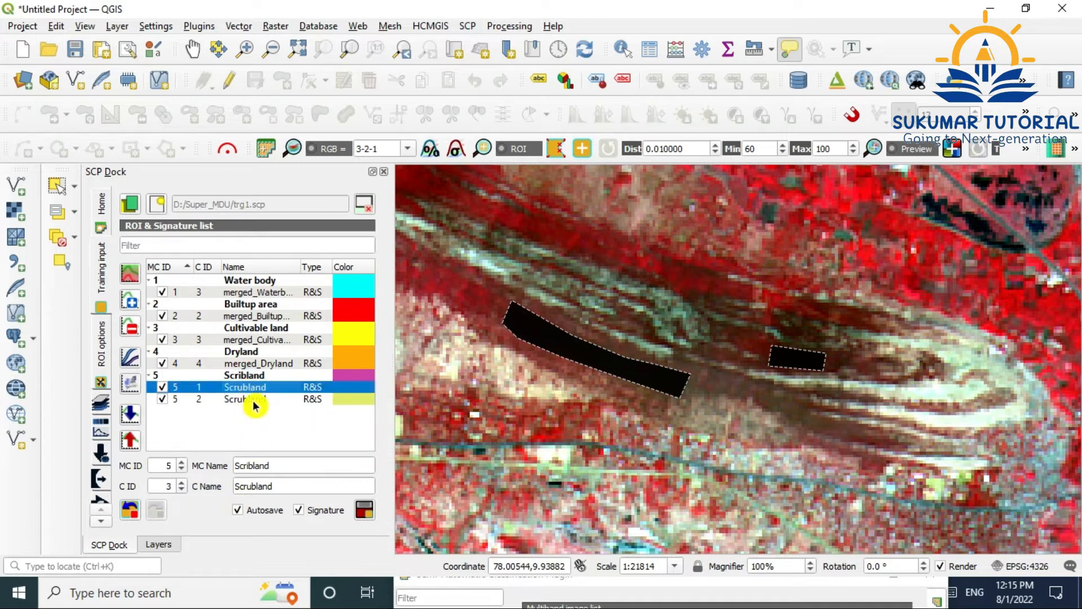
left_click(253, 401, "shift")
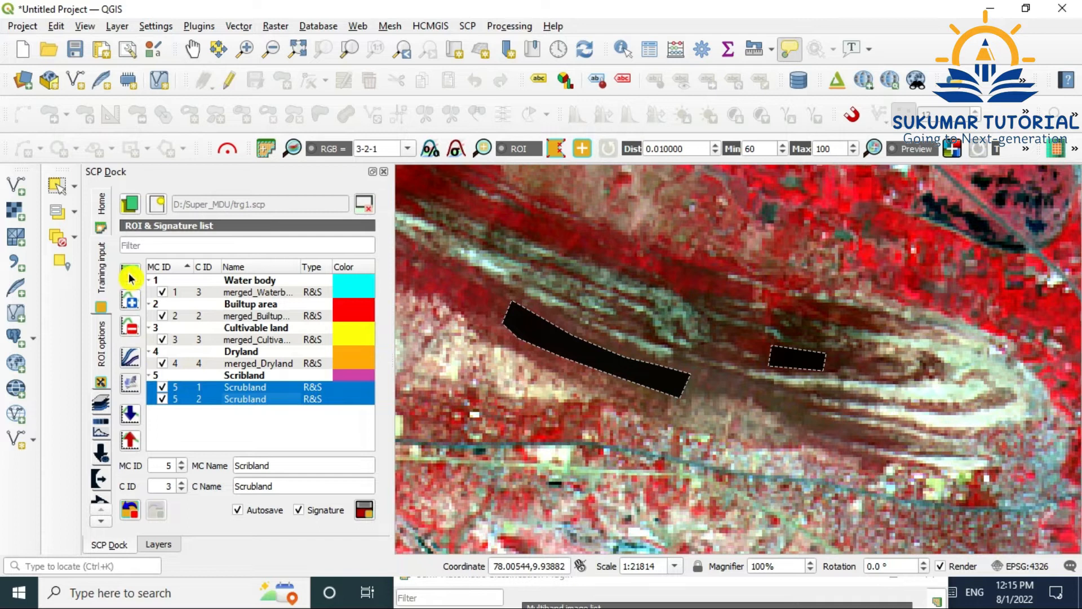
left_click(129, 275)
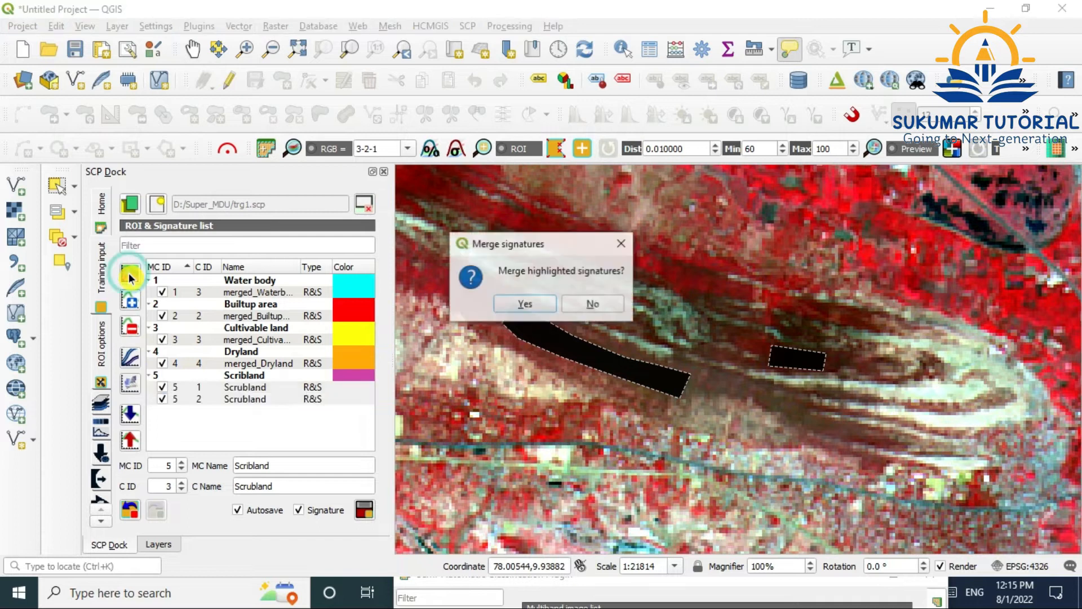
left_click(524, 304)
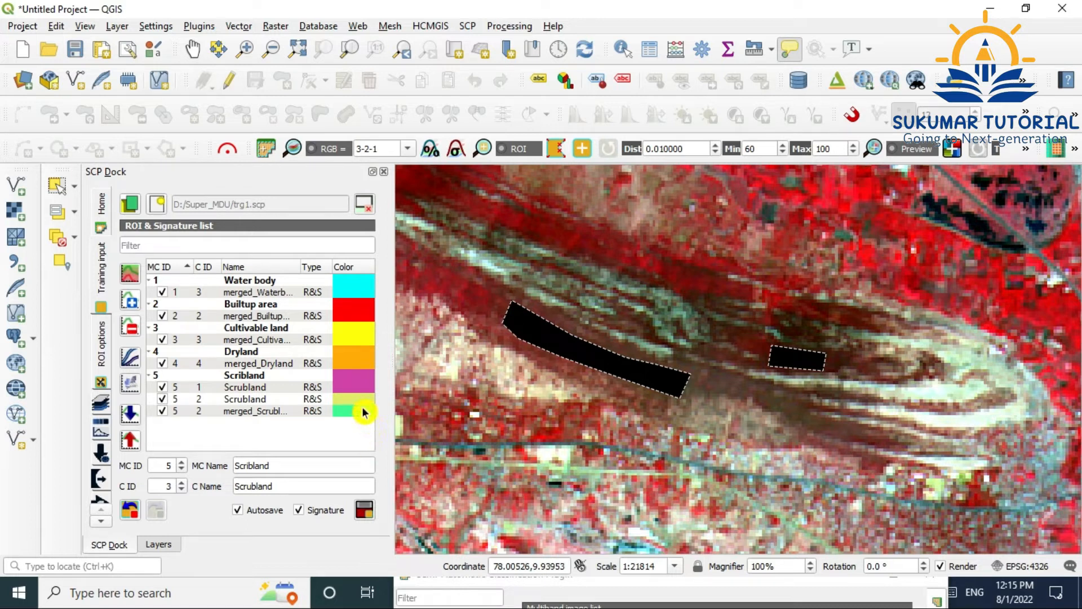
Delete the two individual Scrubland signatures from the ROI & Signature list, keeping the merged one
left_click(252, 400)
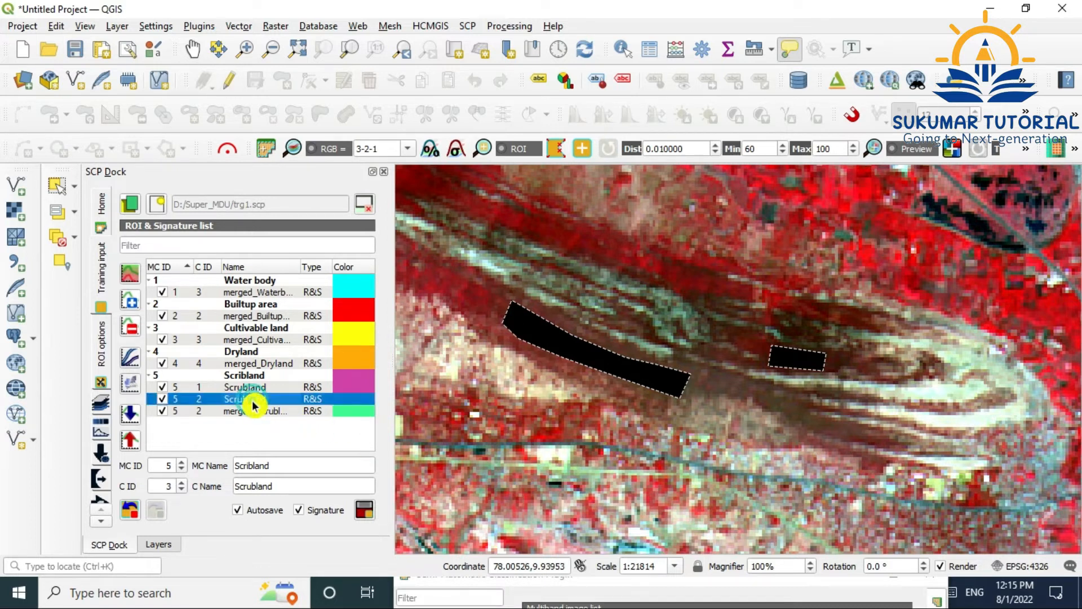
left_click(240, 387, "ctrl")
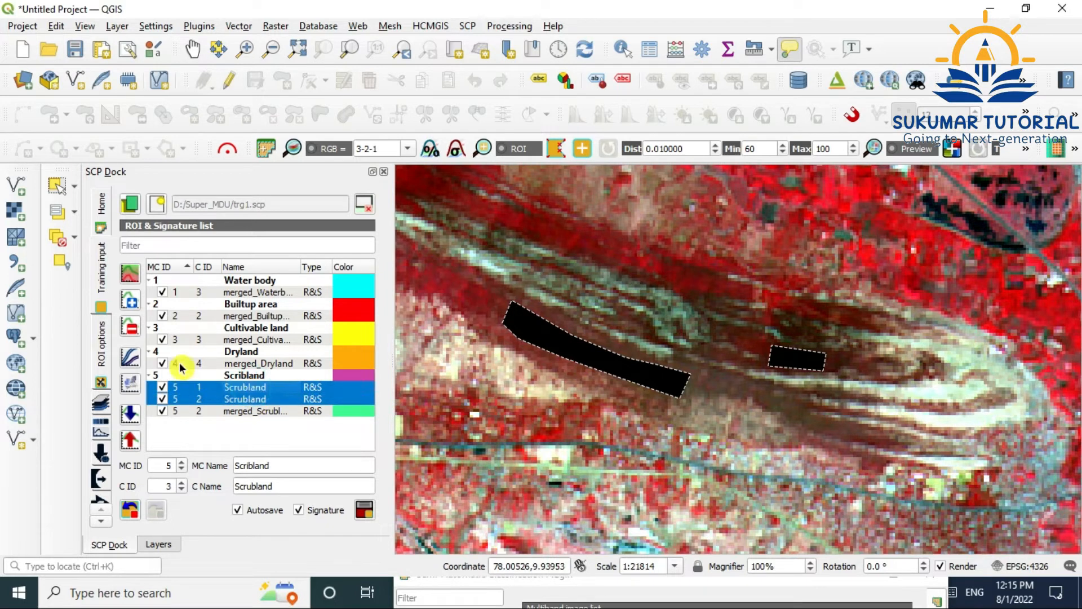
left_click(130, 325)
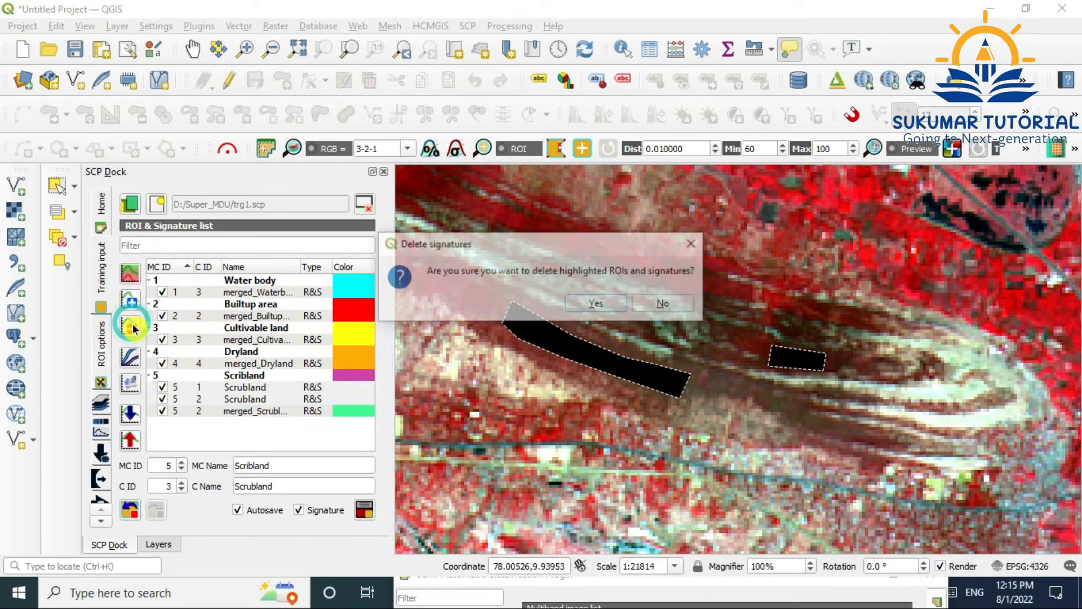
left_click(596, 305)
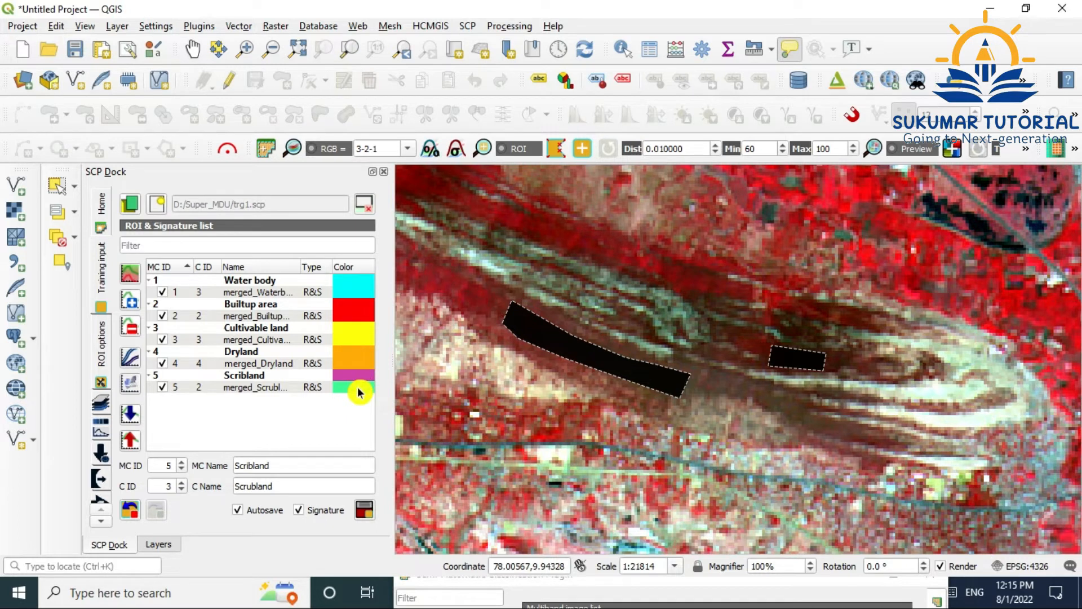
Set the color of both the merged Scrubland signature and the Scribland macroclass to pink #ff55ff
double_click(357, 384)
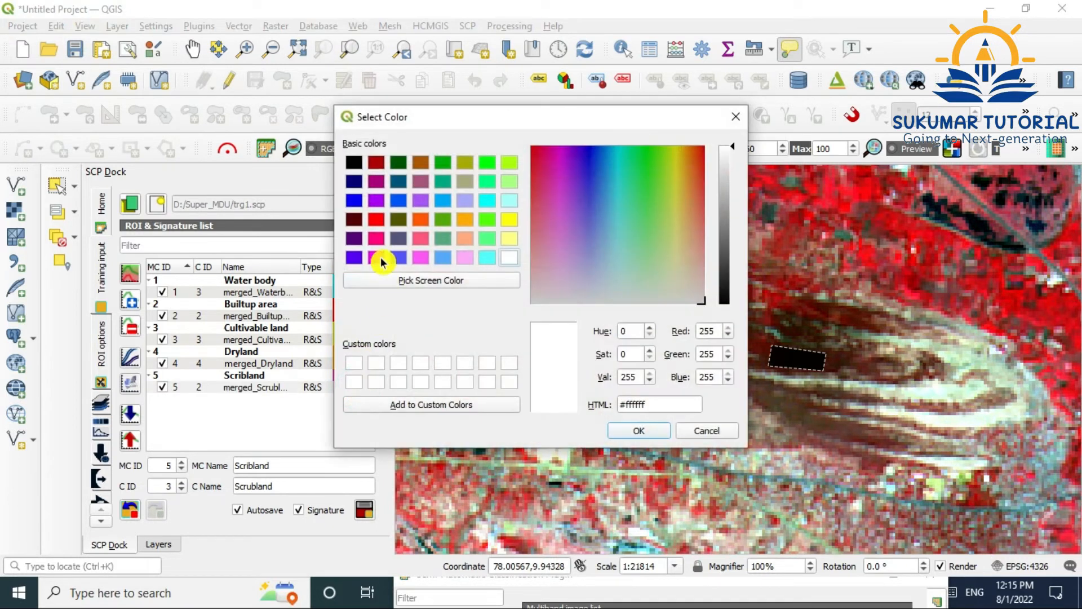
left_click(420, 257)
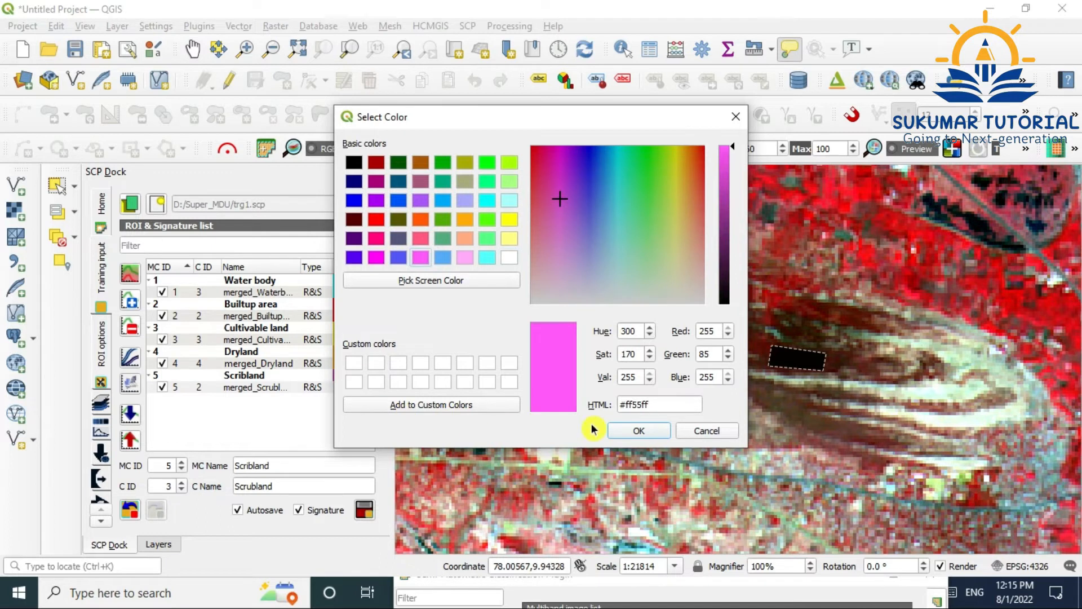
left_click(639, 431)
double_click(361, 377)
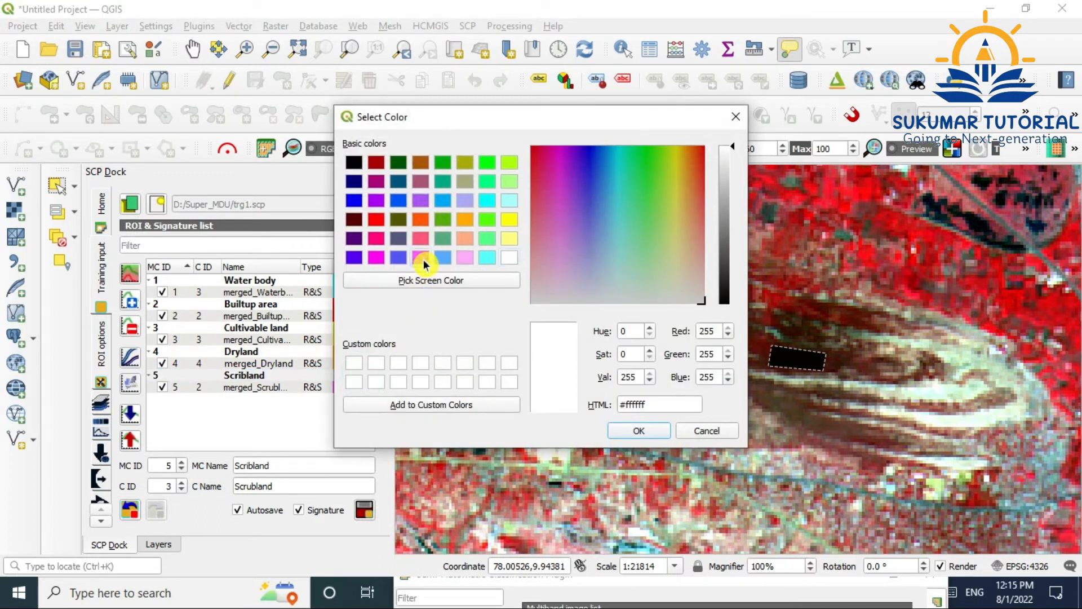
left_click(421, 258)
left_click(636, 429)
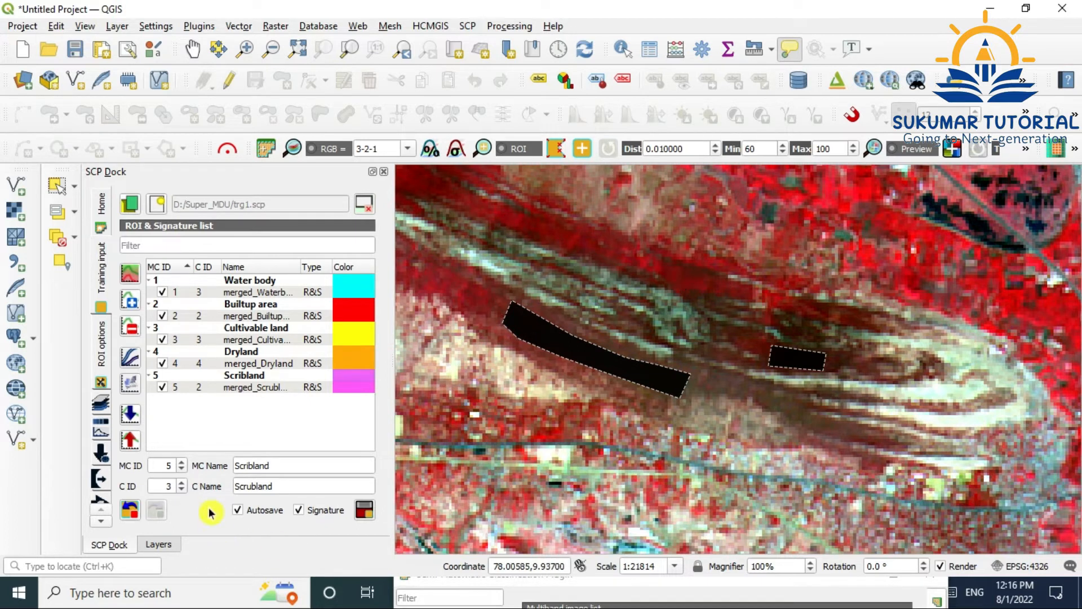
Set up the next training class with MC ID 6, C ID 1, and both the macroclass and class names as Forest
left_click(182, 465)
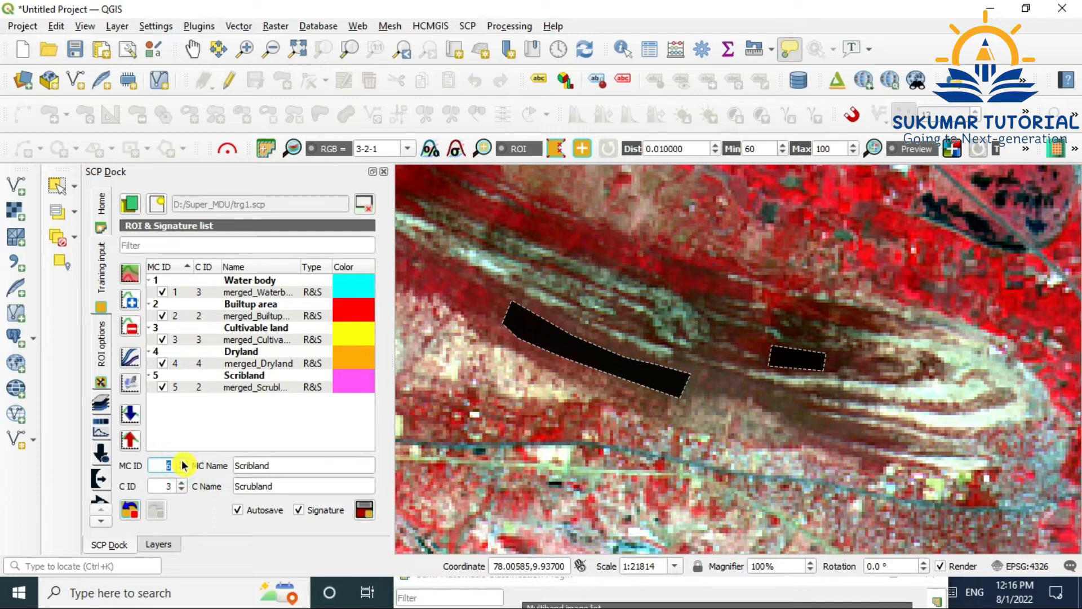
left_click(182, 462)
double_click(166, 486)
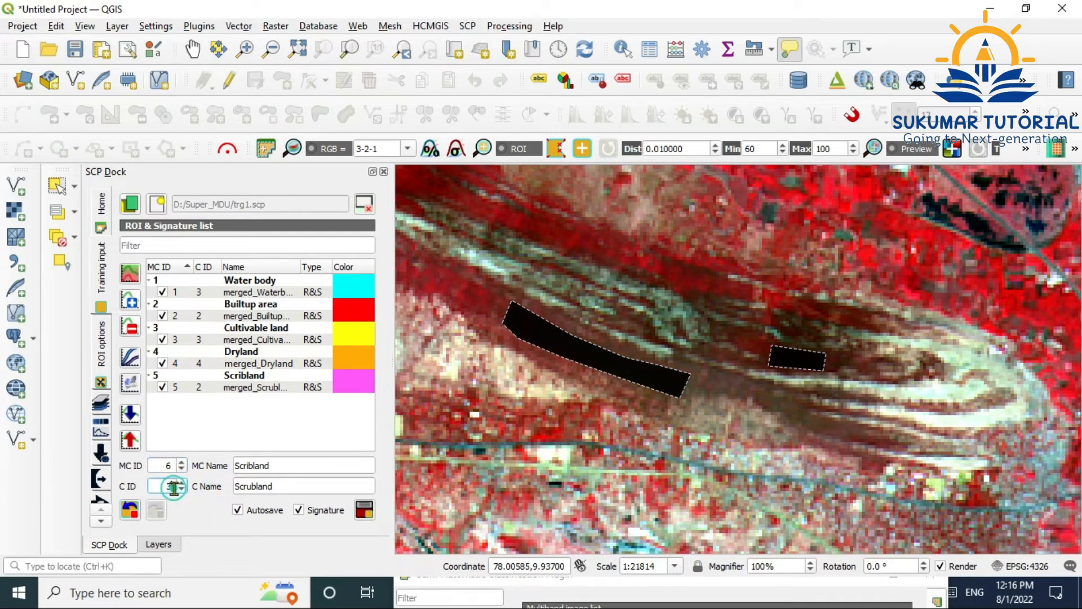
type("1")
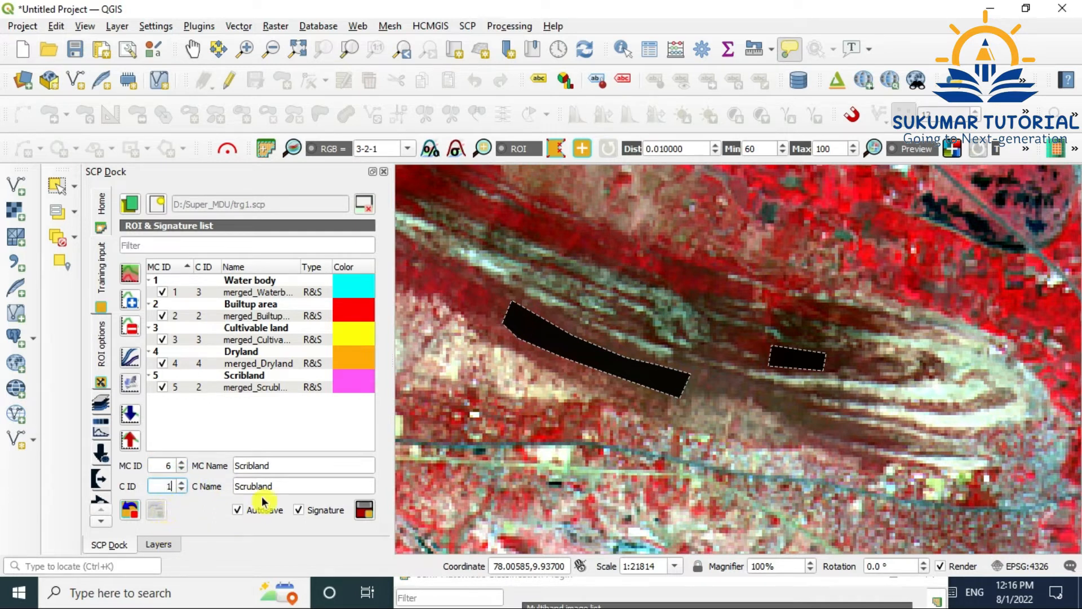
left_click_drag(274, 466, 235, 467)
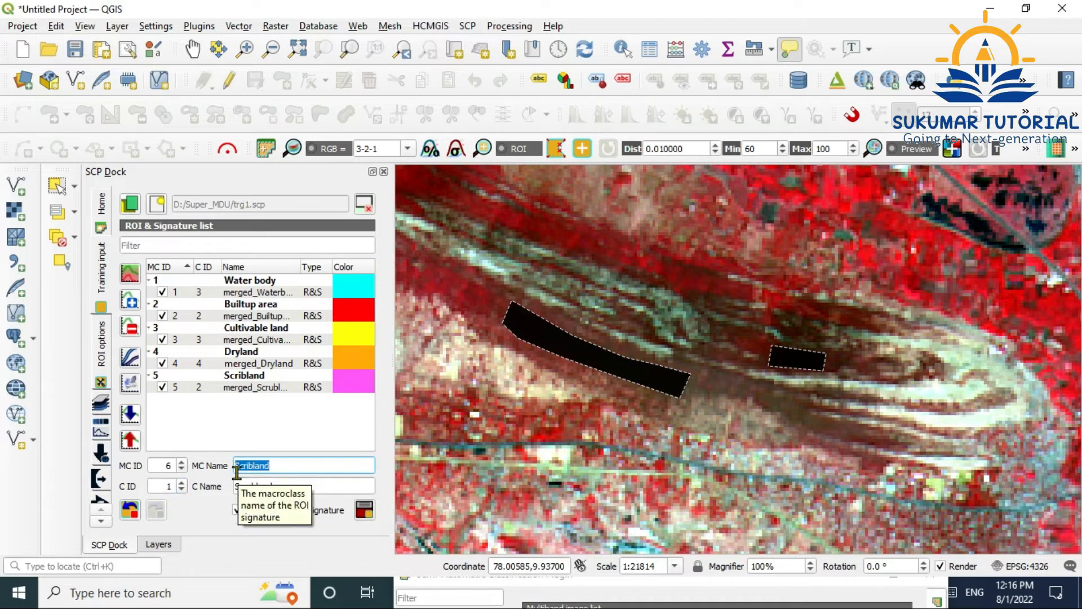
type("Forest")
left_click_drag(276, 488, 227, 492)
type("F")
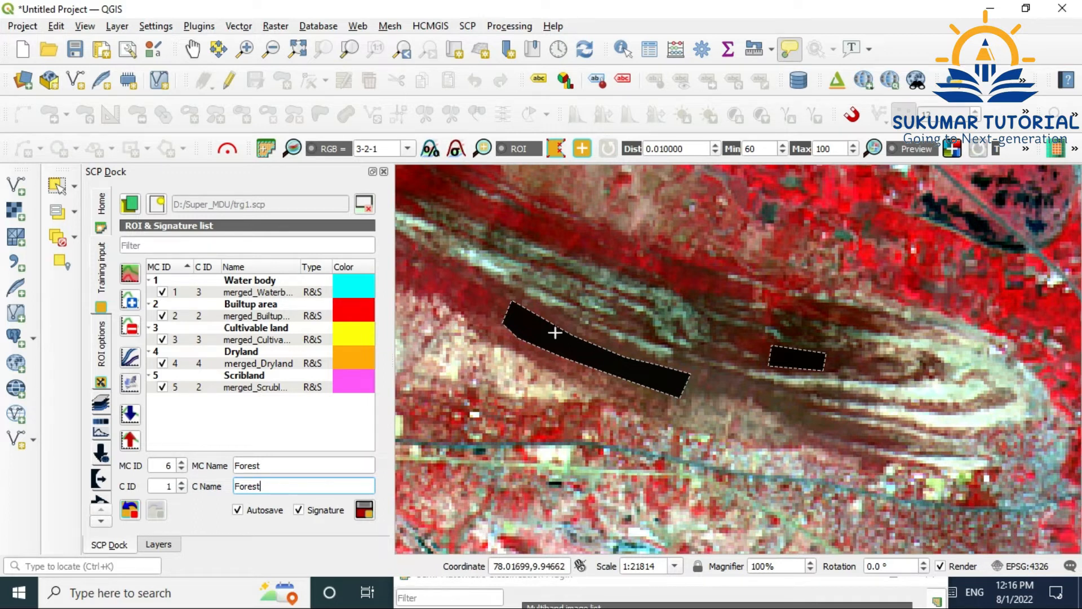
Draw a long, narrow Forest training polygon along the dark red northern slope of the northwestern ridge and save it to the training input
left_click(553, 144)
left_click(703, 295)
left_click(658, 279)
left_click(556, 248)
left_click(507, 216)
left_click(569, 227)
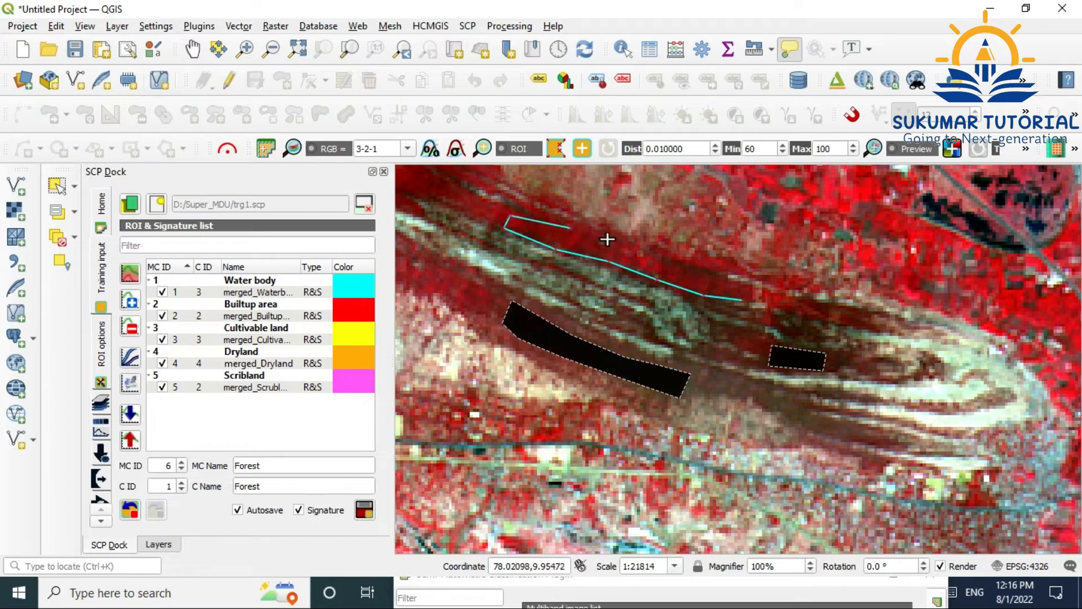
left_click(657, 254)
left_click(694, 266)
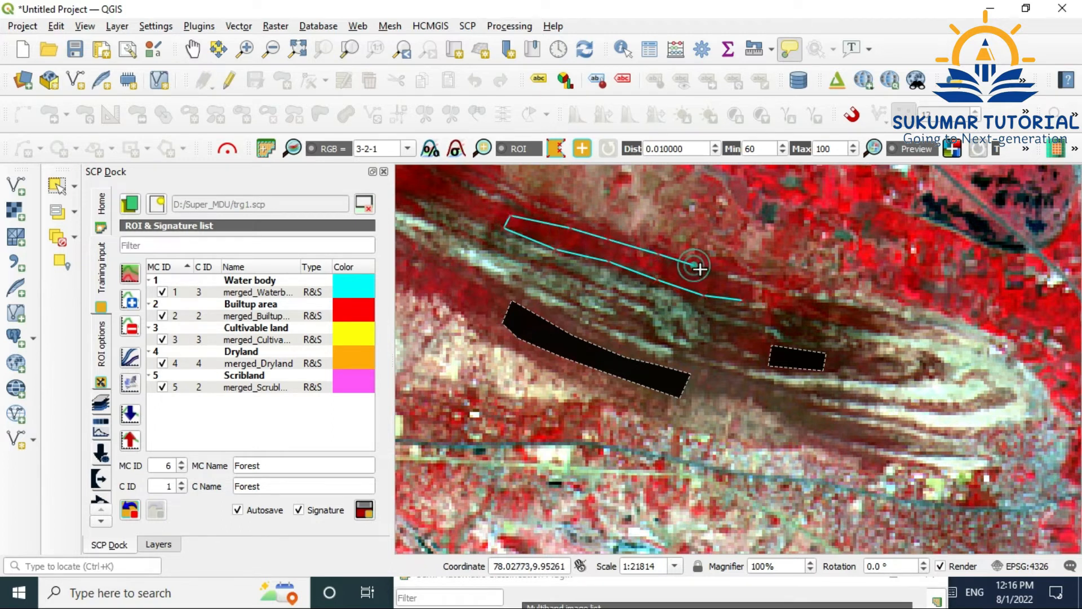
left_click(725, 280)
right_click(741, 291)
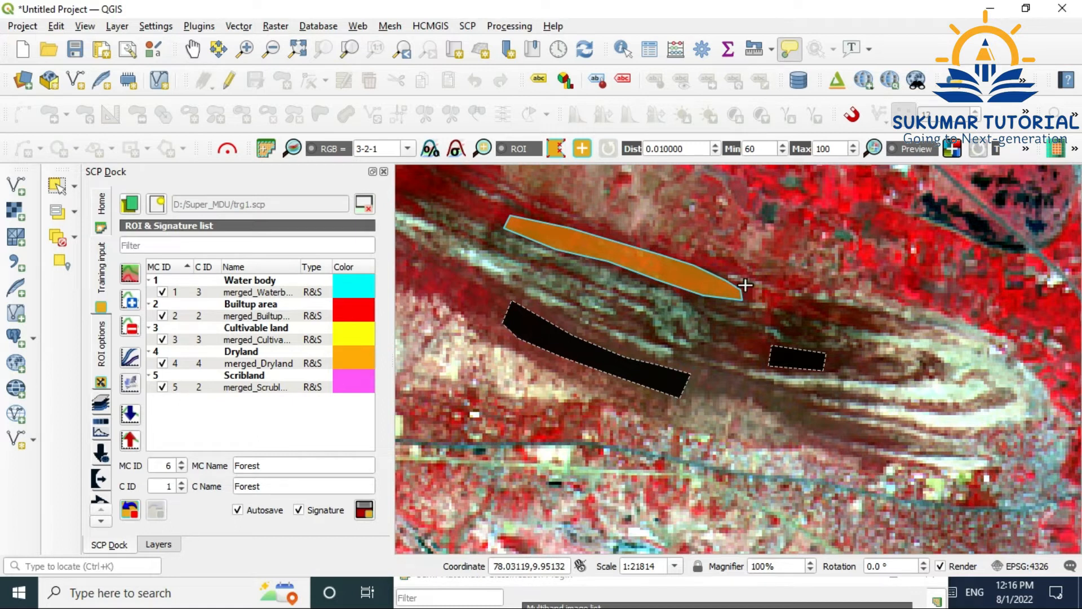
left_click(364, 515)
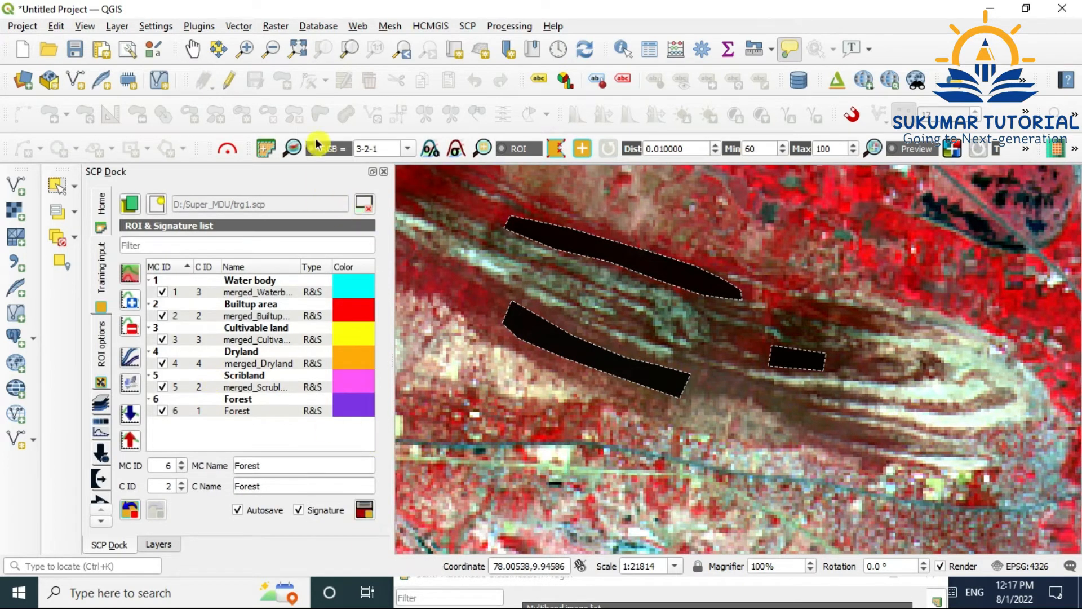
Show the full image extent and generate a classification preview over the red vegetated area just east of the northwestern ridge
left_click(297, 49)
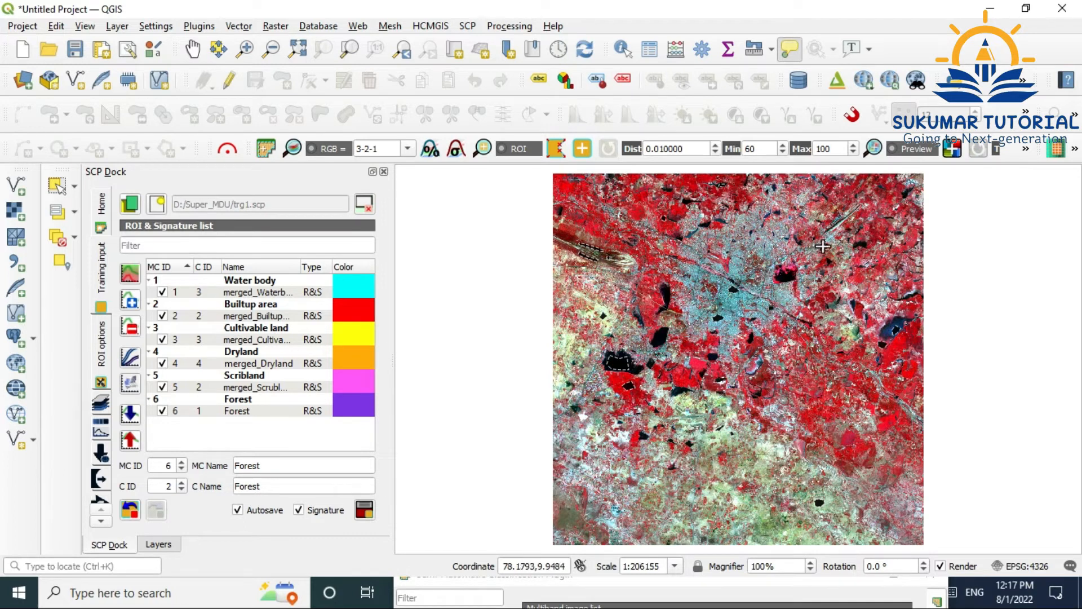
left_click(914, 150)
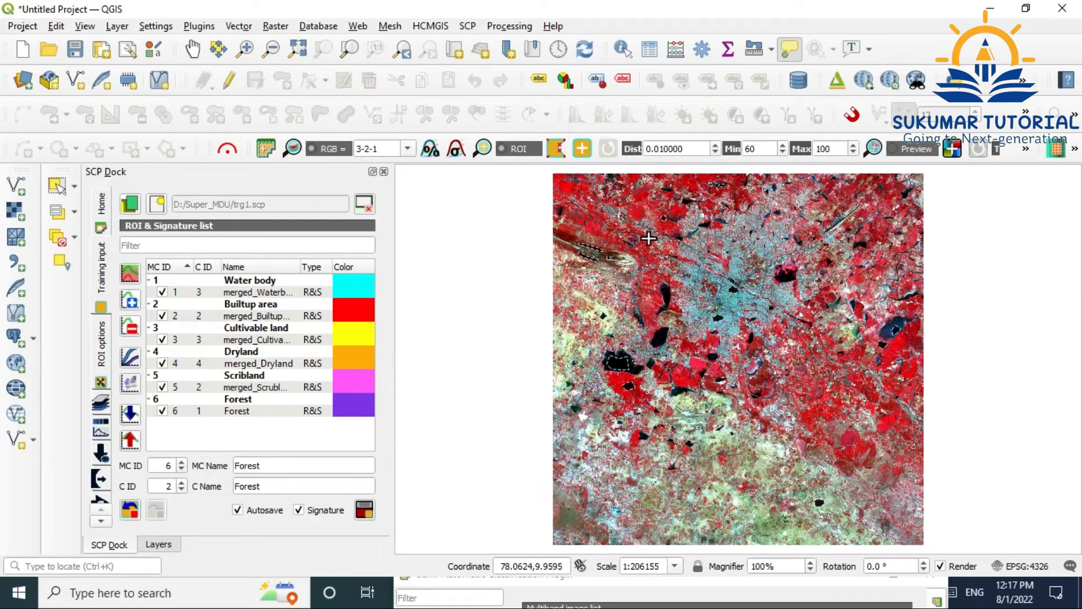
left_click(645, 243)
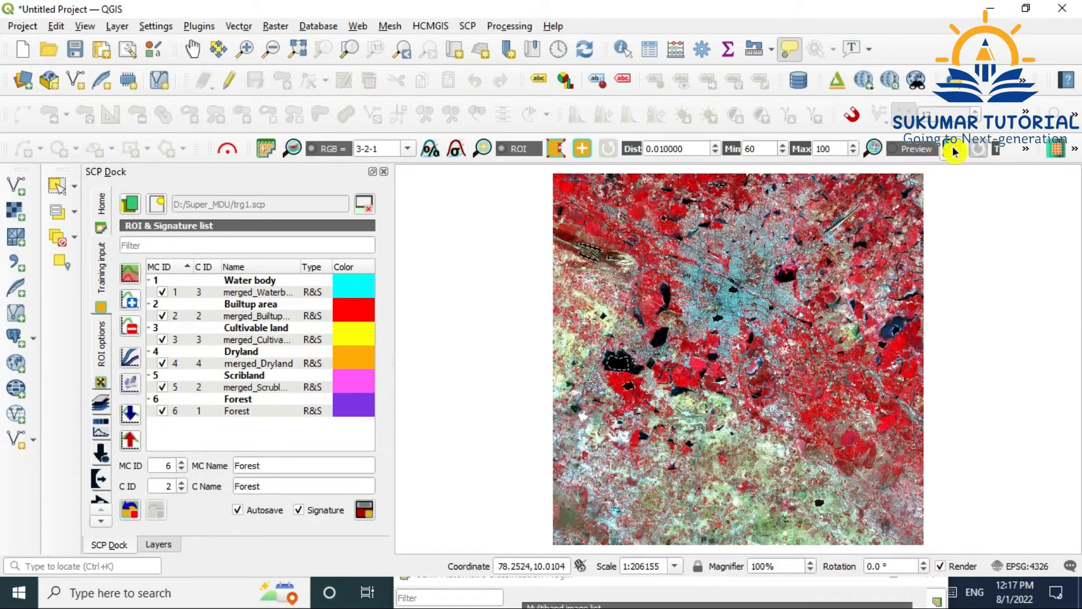
left_click(641, 246)
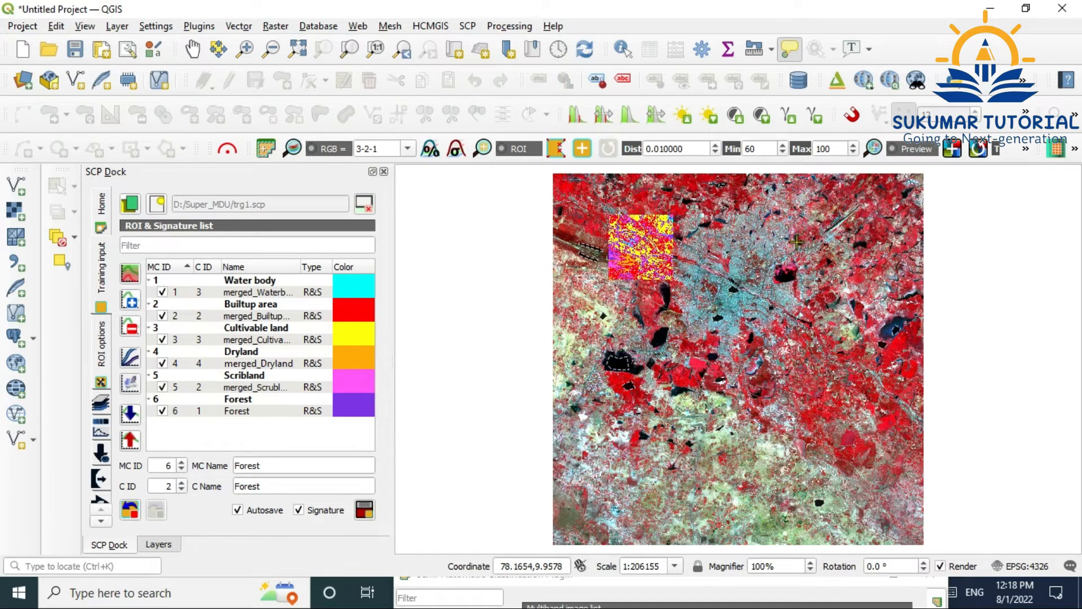
Generate a classification preview over the southeastern part of the city, south of the dark lake, and hide the preview
left_click(953, 151)
left_click(770, 306)
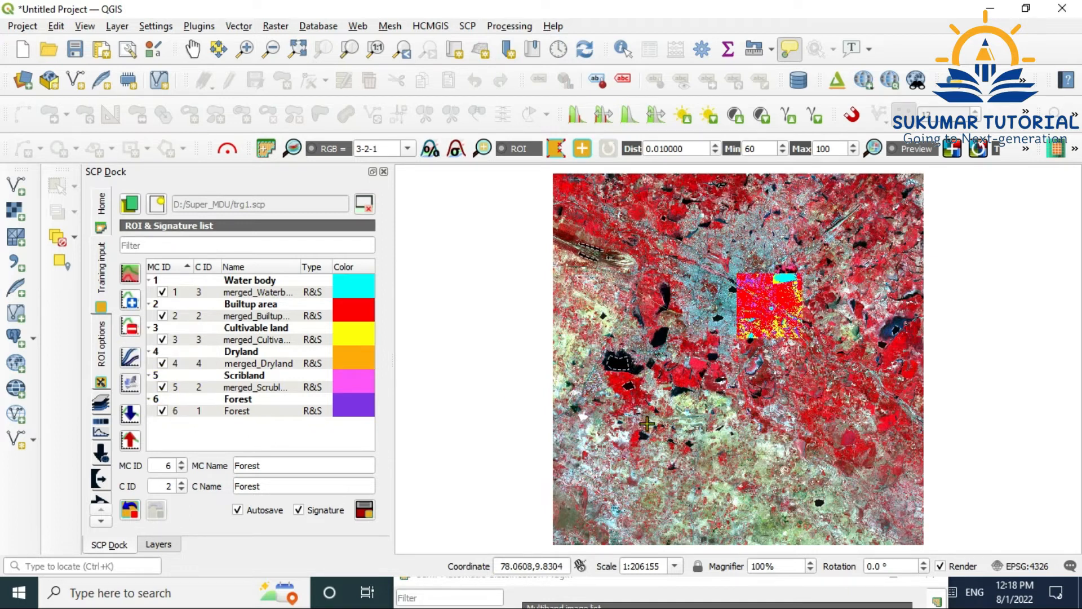
left_click(923, 151)
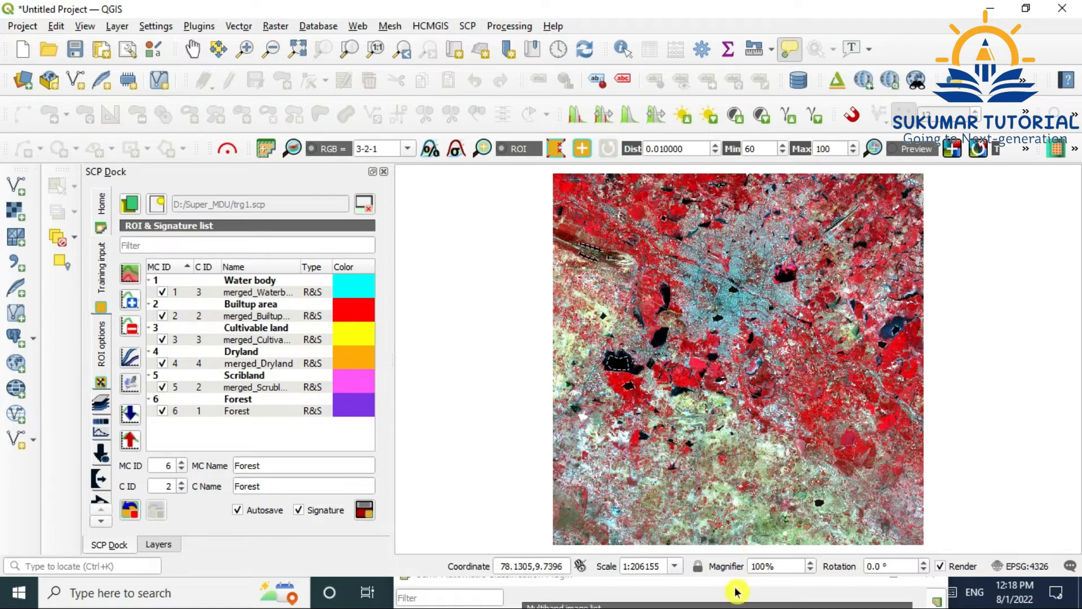
Open the band processing Classification tool in the Semi-Automatic Classification Plugin window and set the algorithm to Maximum Likelihood
left_click_drag(769, 582, 782, 97)
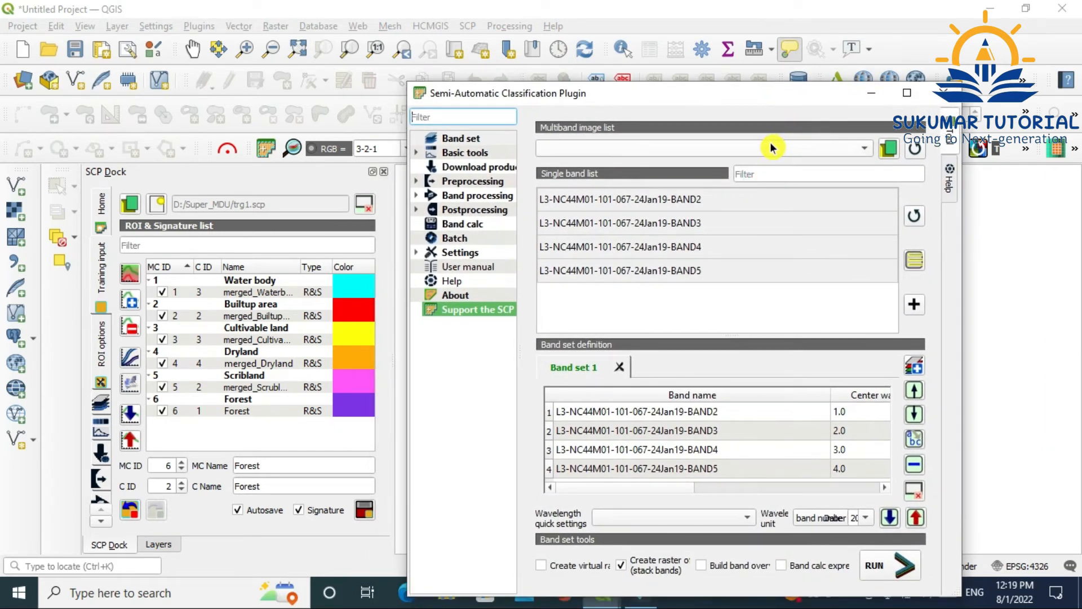
left_click(457, 198)
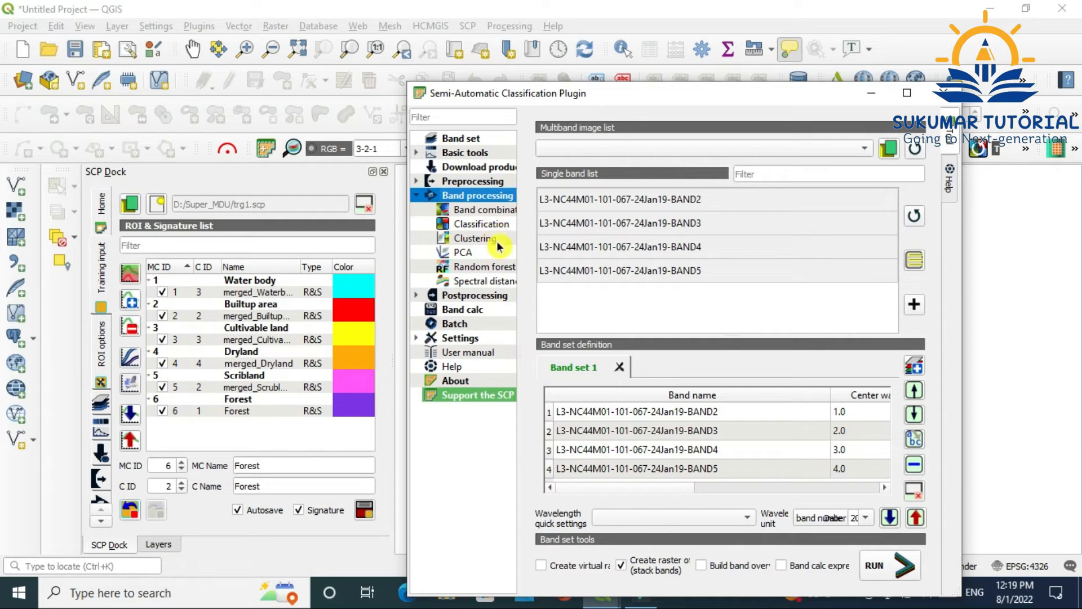
left_click(471, 224)
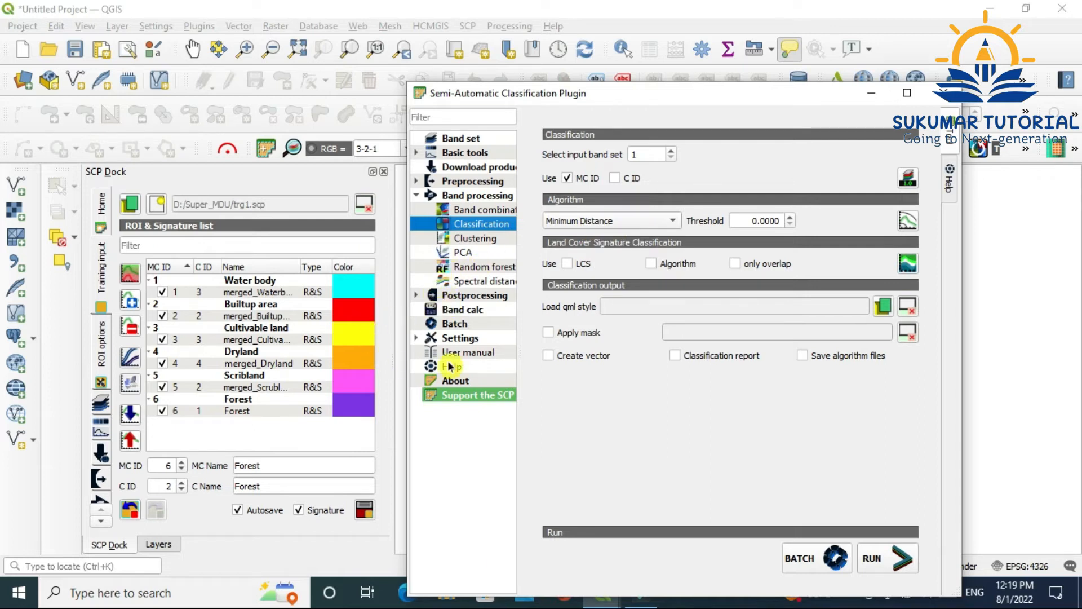
left_click(673, 222)
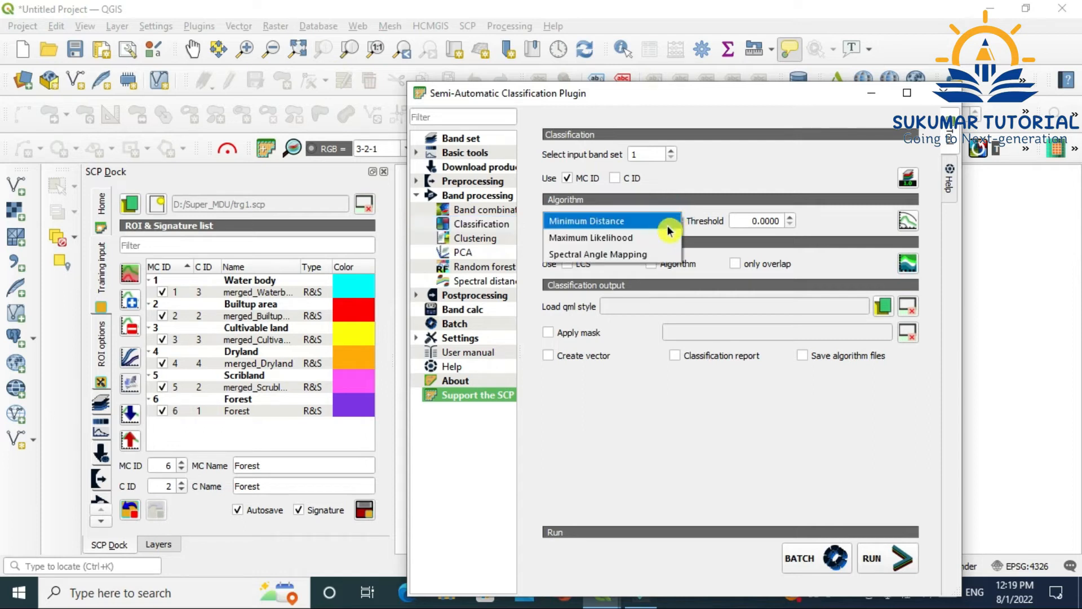
left_click(636, 237)
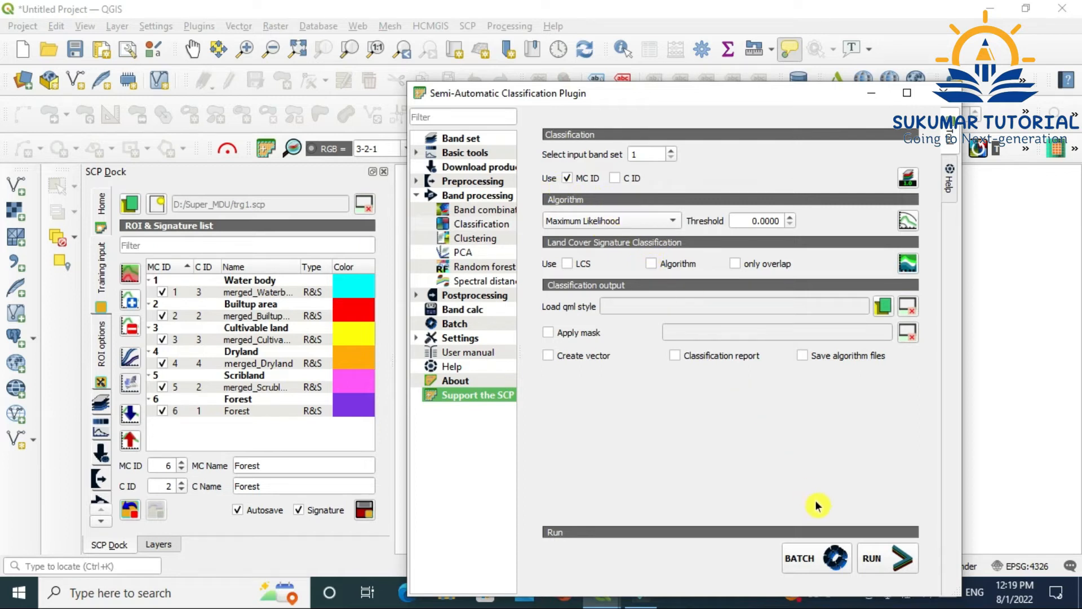
Run the classification, save the output as superlu6 in the Super_MDU folder, and move the plugin window clear of the map
left_click(876, 566)
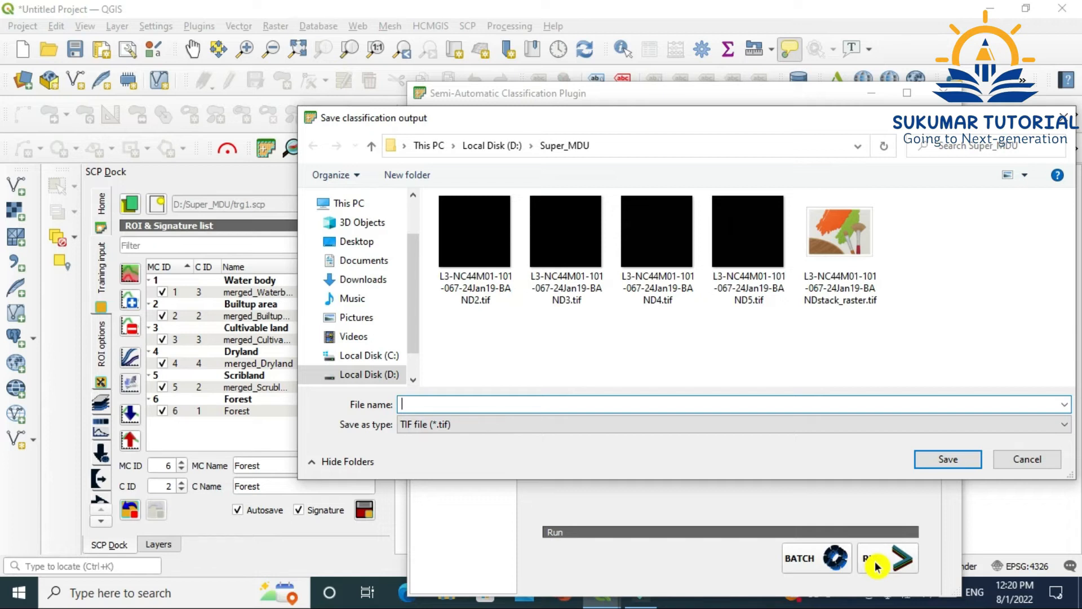
type("superlu6")
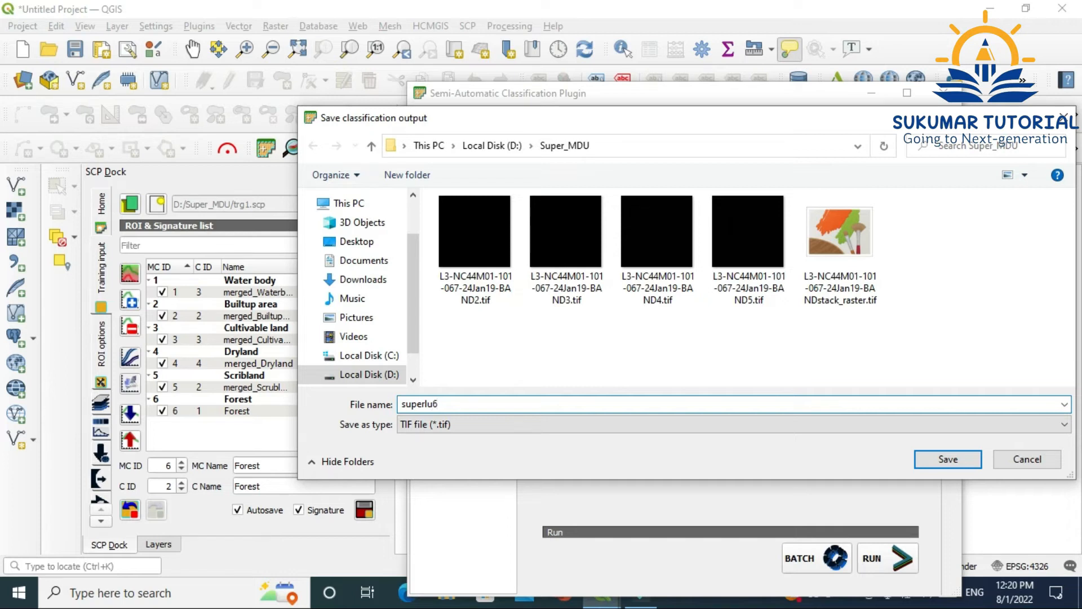
left_click(947, 459)
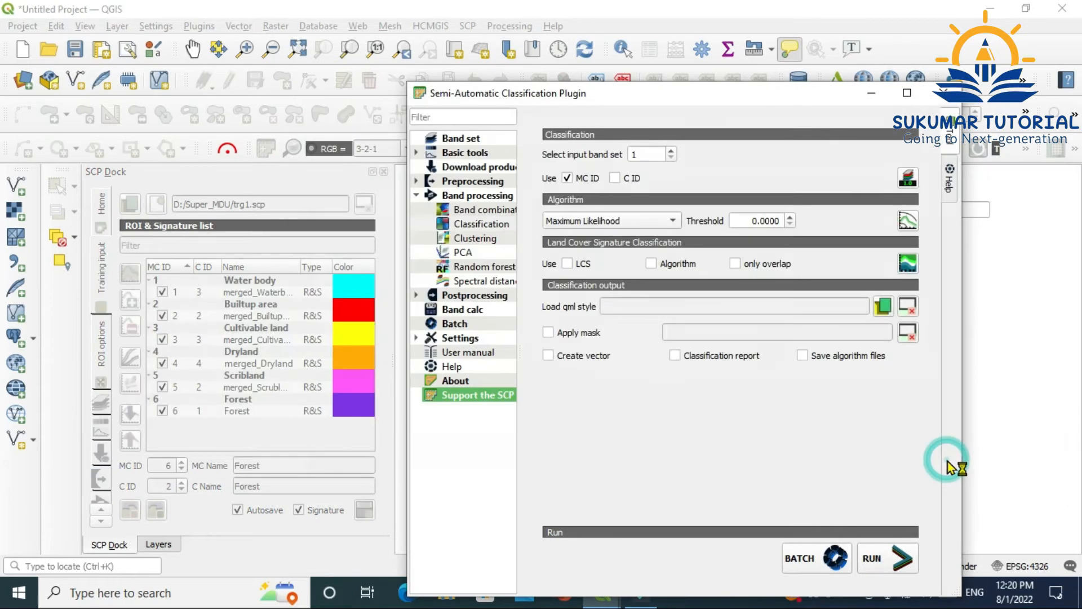
left_click_drag(734, 100, 789, 479)
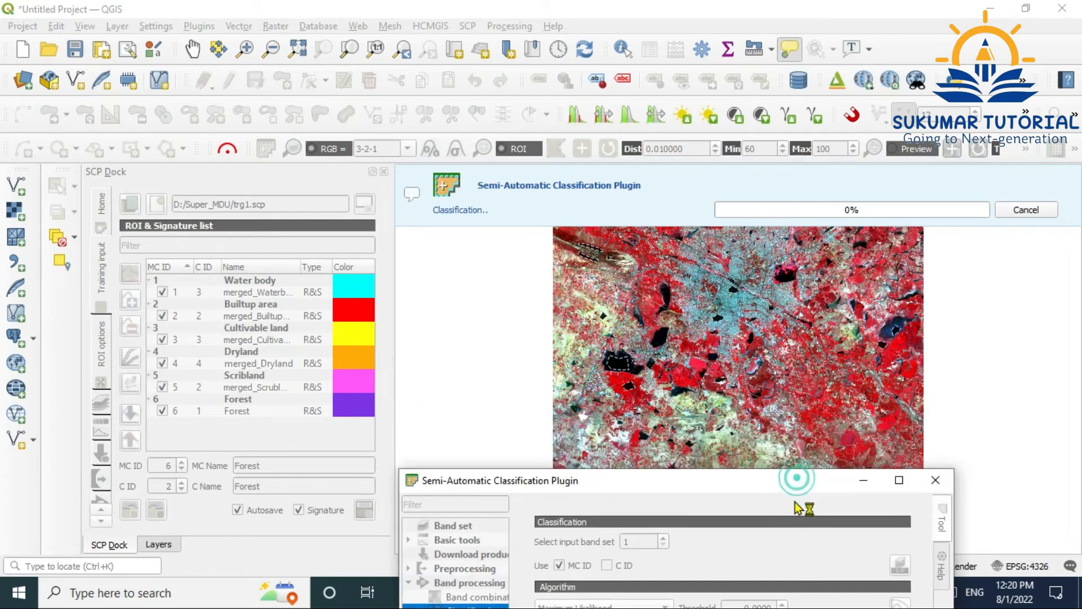
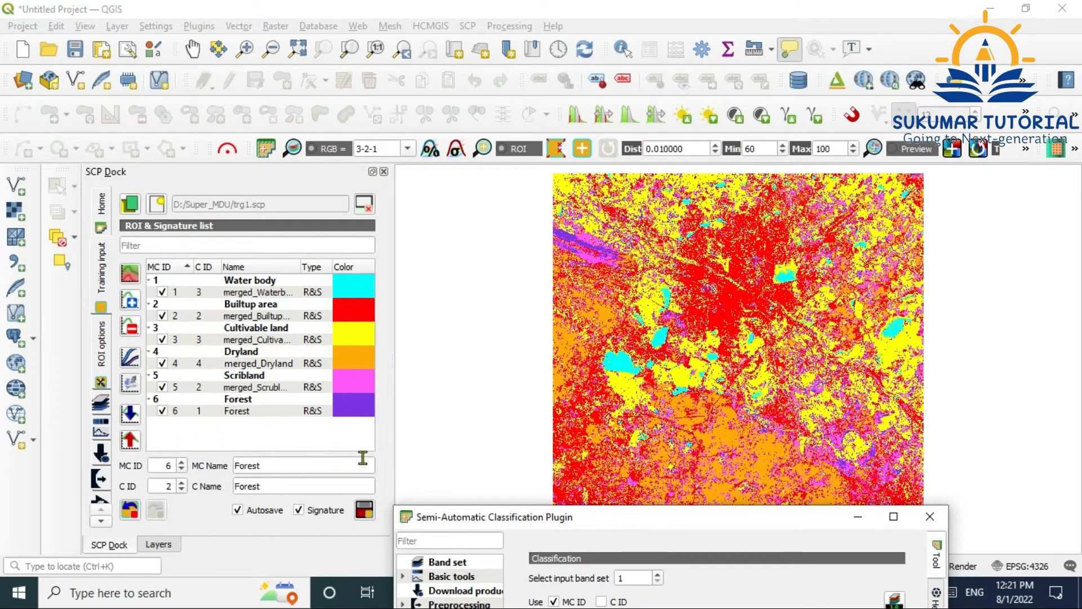
left_click_drag(707, 519, 760, 570)
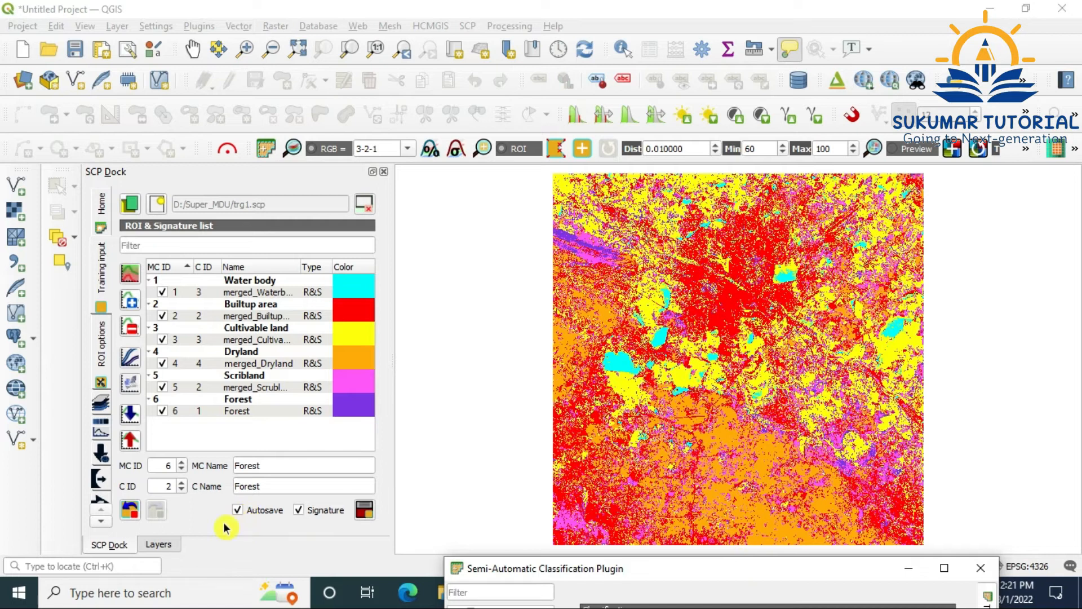
Remove the 0 - Unclassified entry from the superlu6 layer's symbology and apply the change
left_click(155, 544)
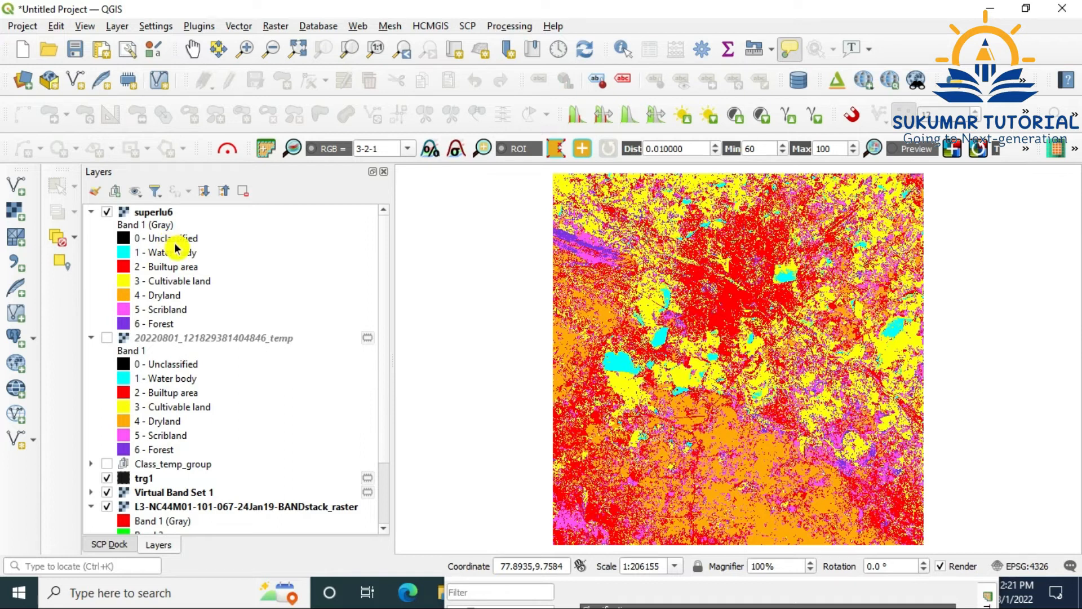
right_click(163, 214)
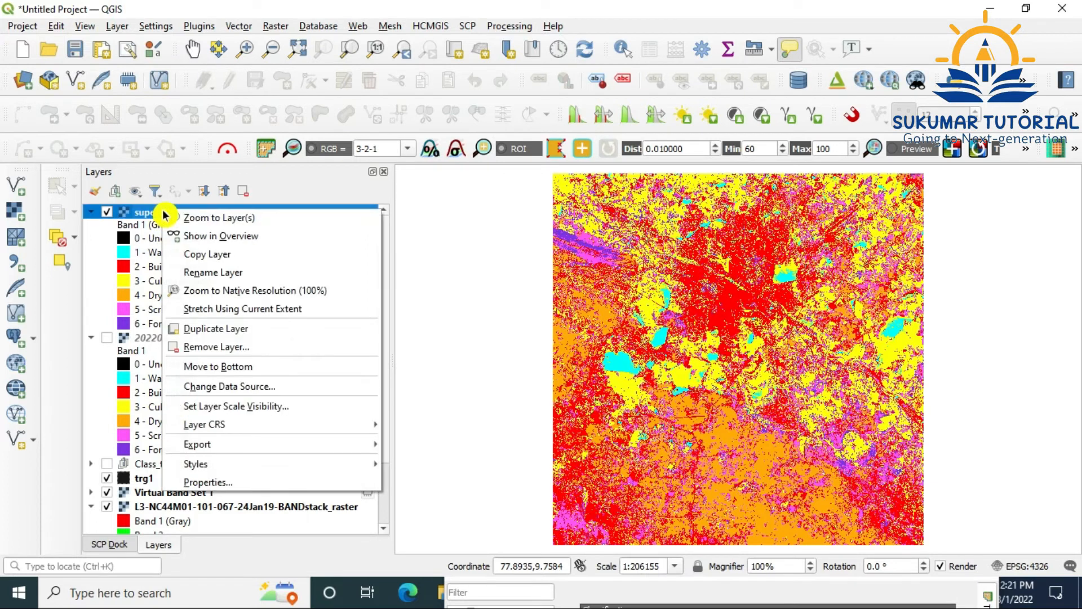
left_click(210, 482)
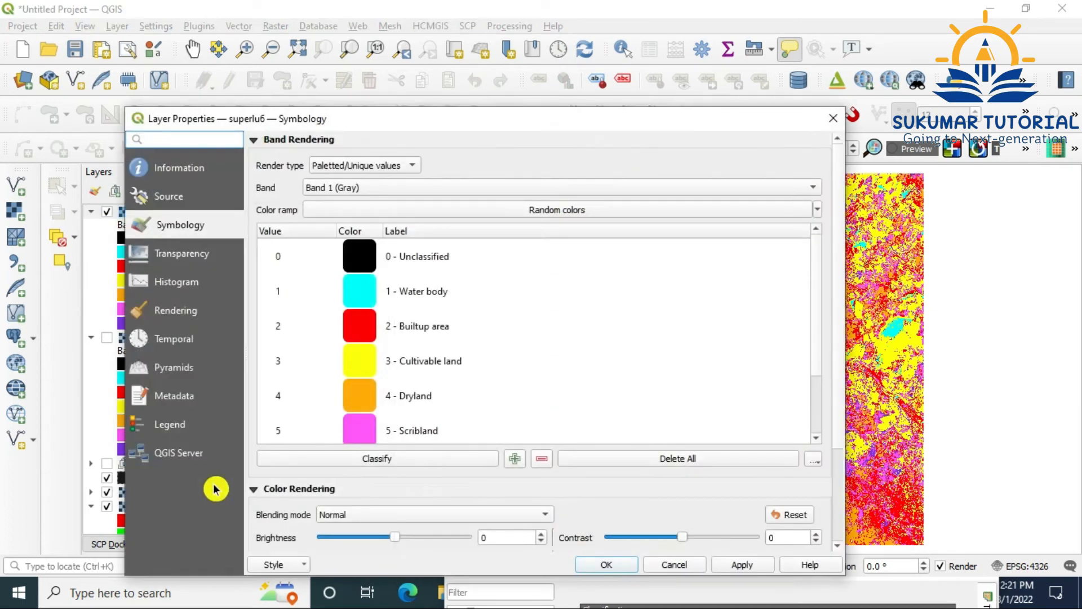
left_click(414, 260)
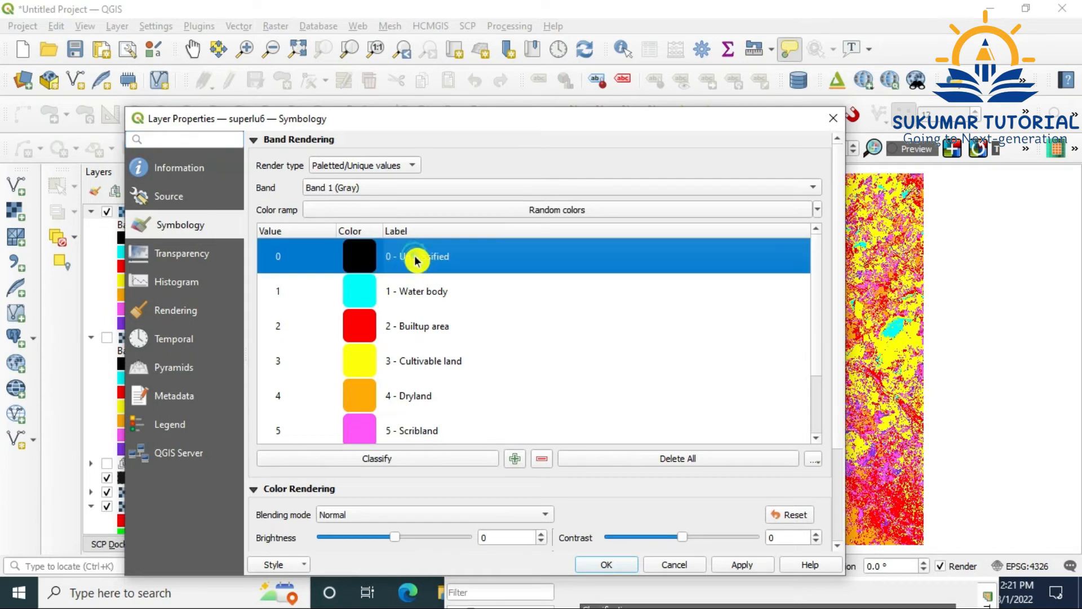
left_click(541, 459)
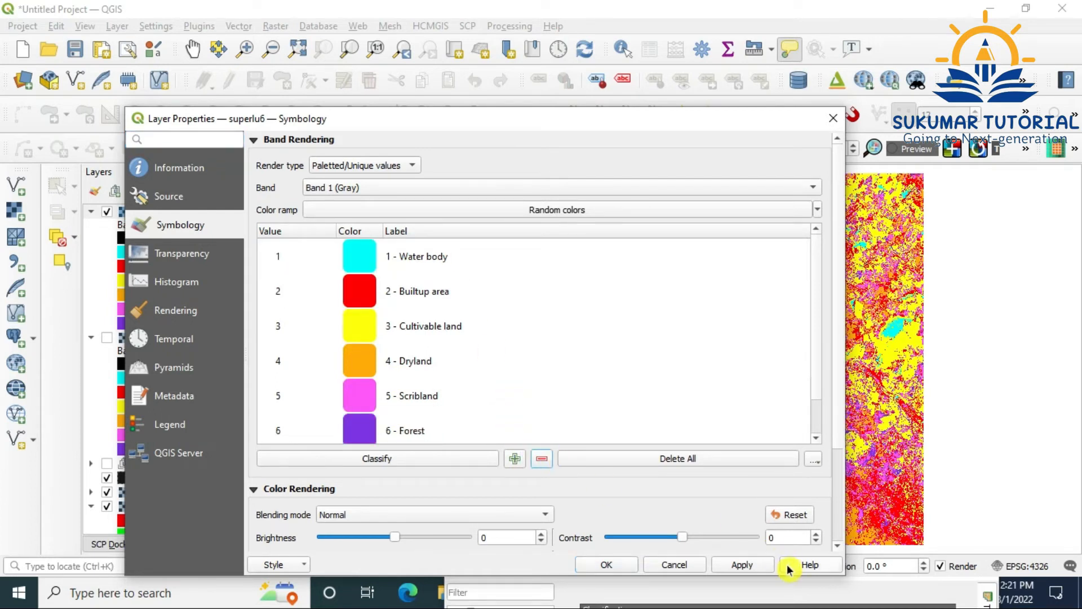
left_click(743, 564)
left_click(606, 564)
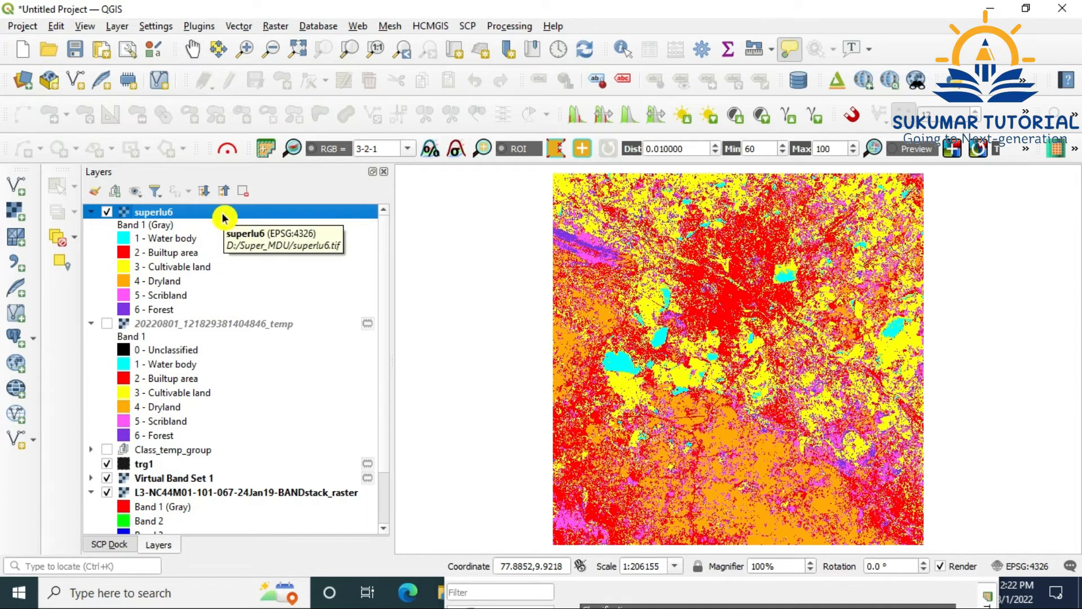
Polygonize Band 1 of the superlu6 raster into a temporary vector layer with DN as the field name
left_click(276, 27)
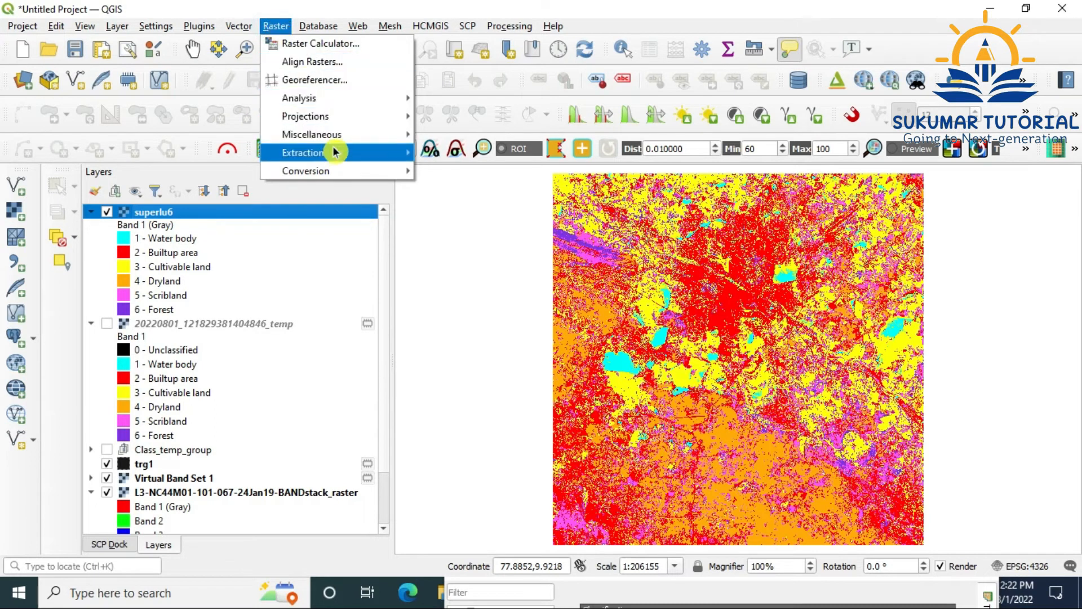
mouse_move(338, 171)
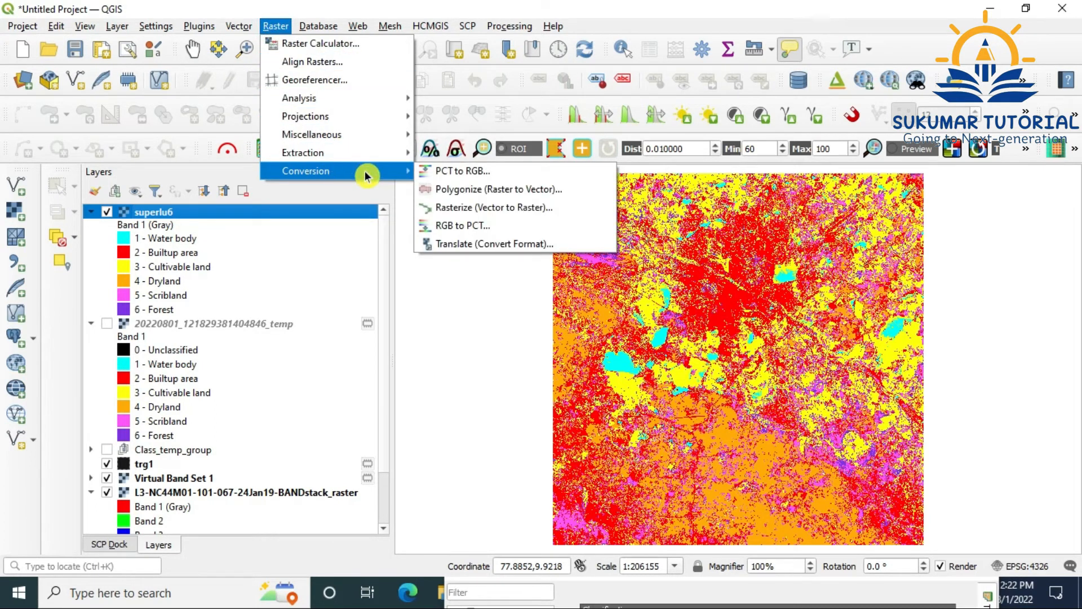
left_click(467, 194)
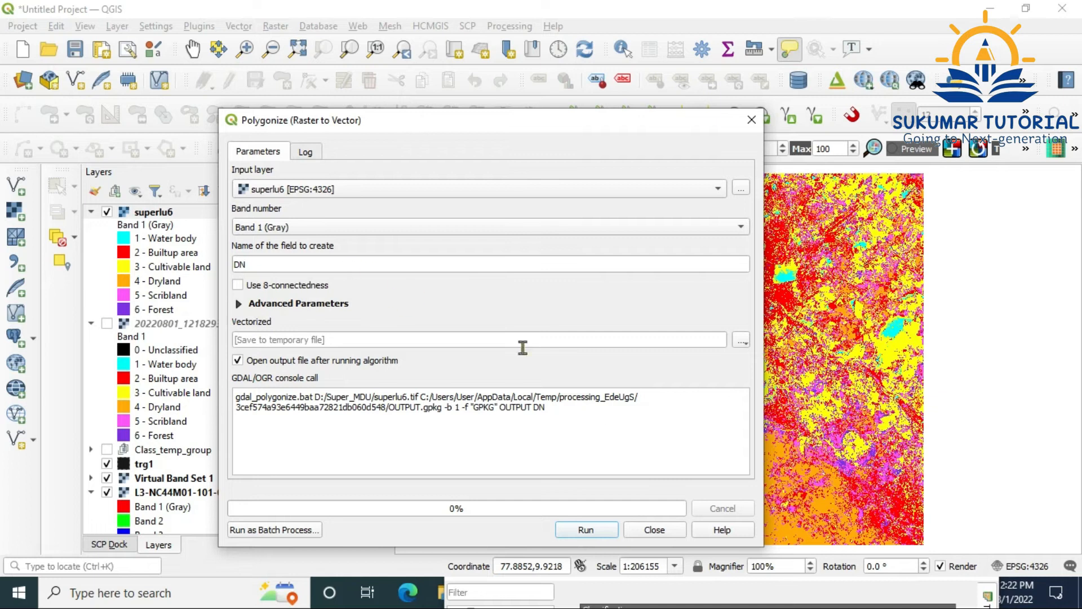
left_click(586, 530)
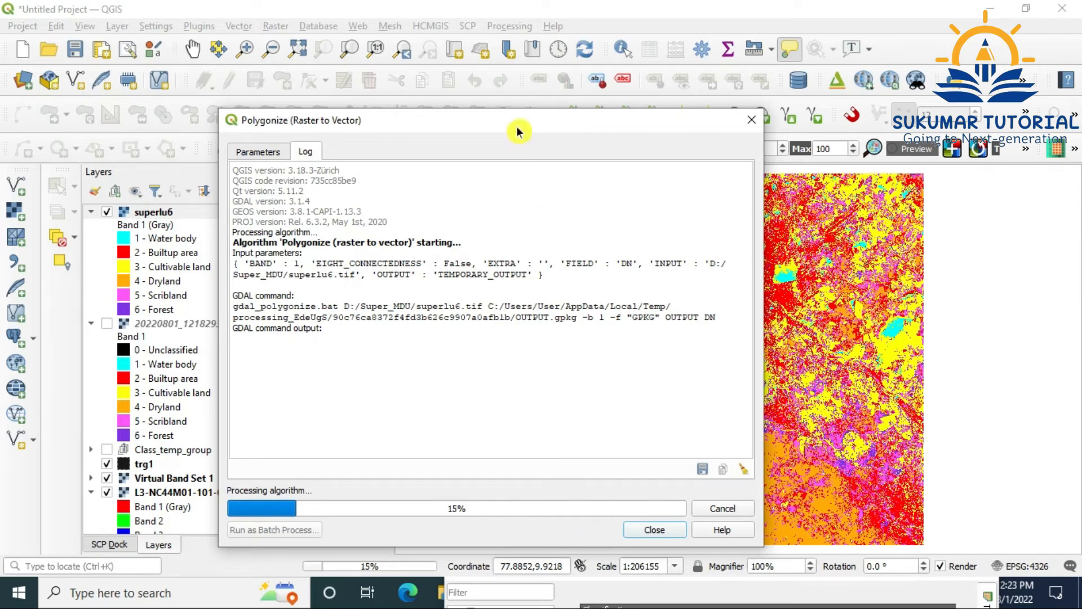
left_click_drag(519, 123, 541, 140)
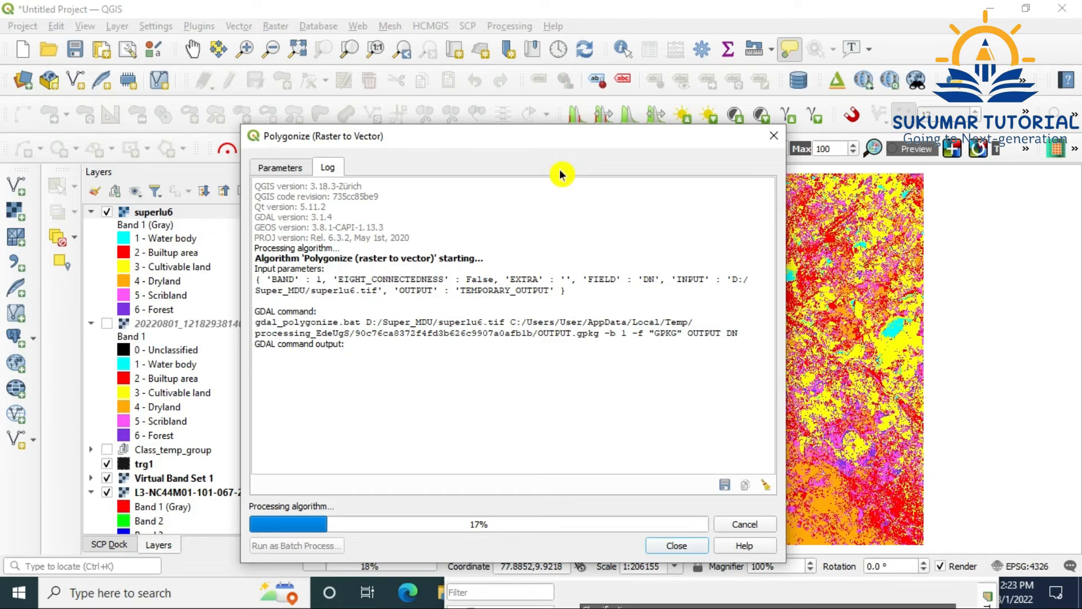
left_click_drag(572, 144, 331, 126)
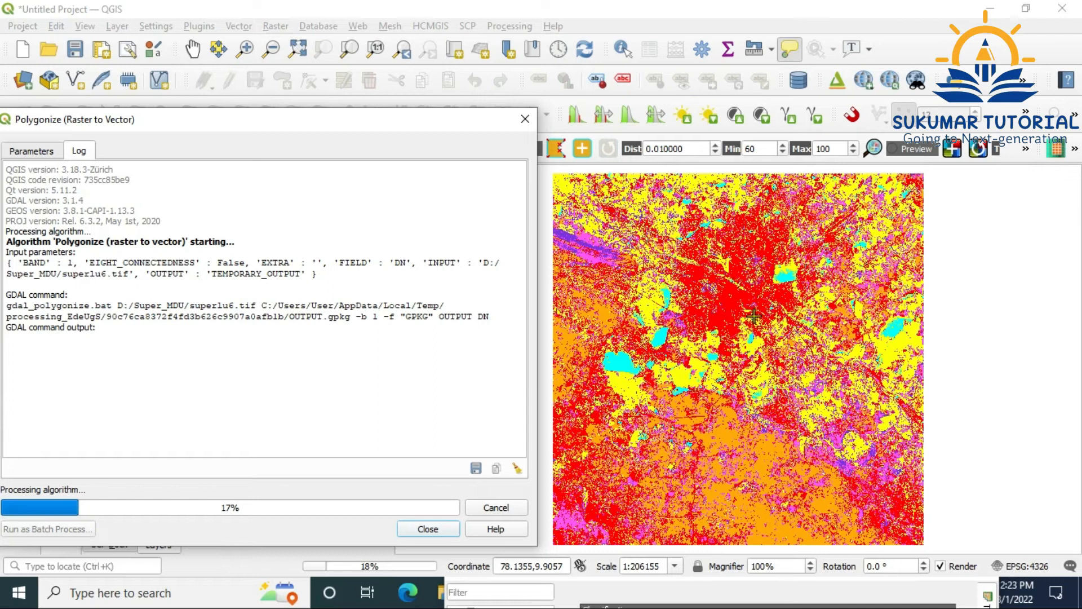
left_click_drag(321, 123, 438, 126)
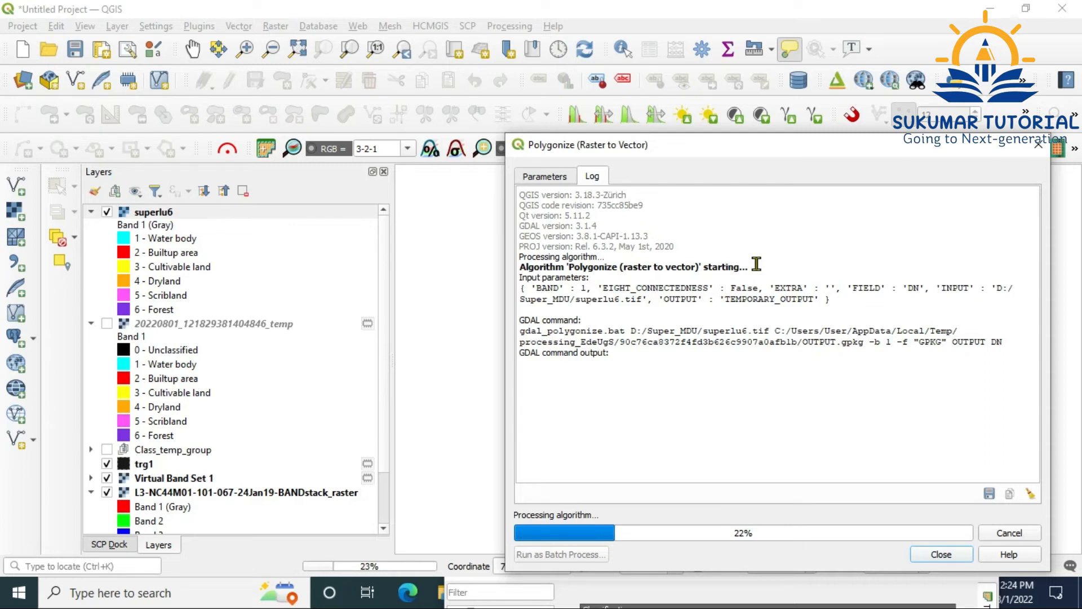
left_click_drag(735, 153, 457, 134)
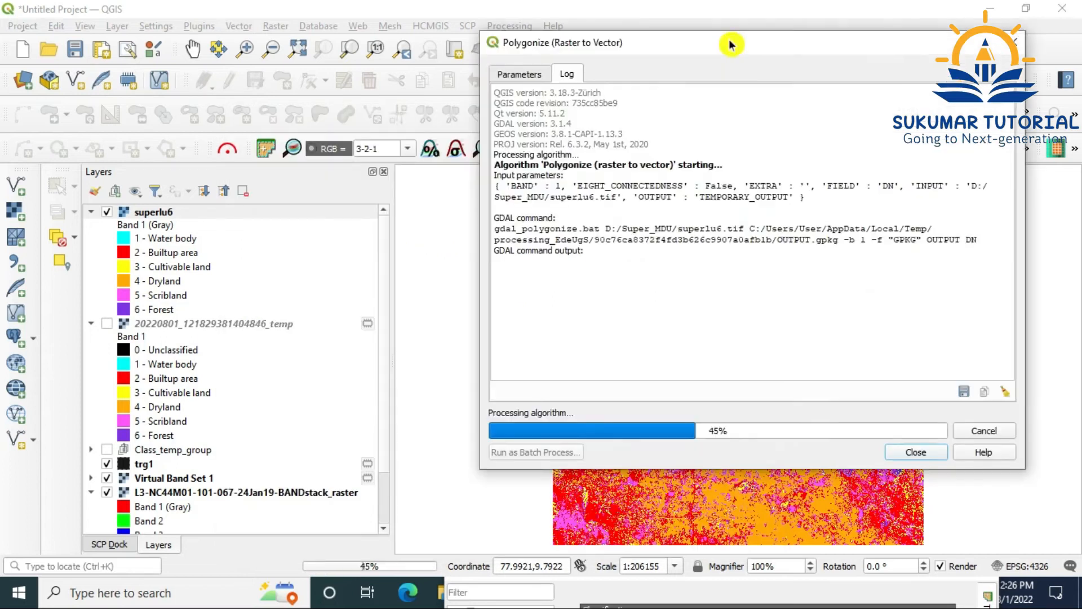
left_click_drag(725, 36, 307, 101)
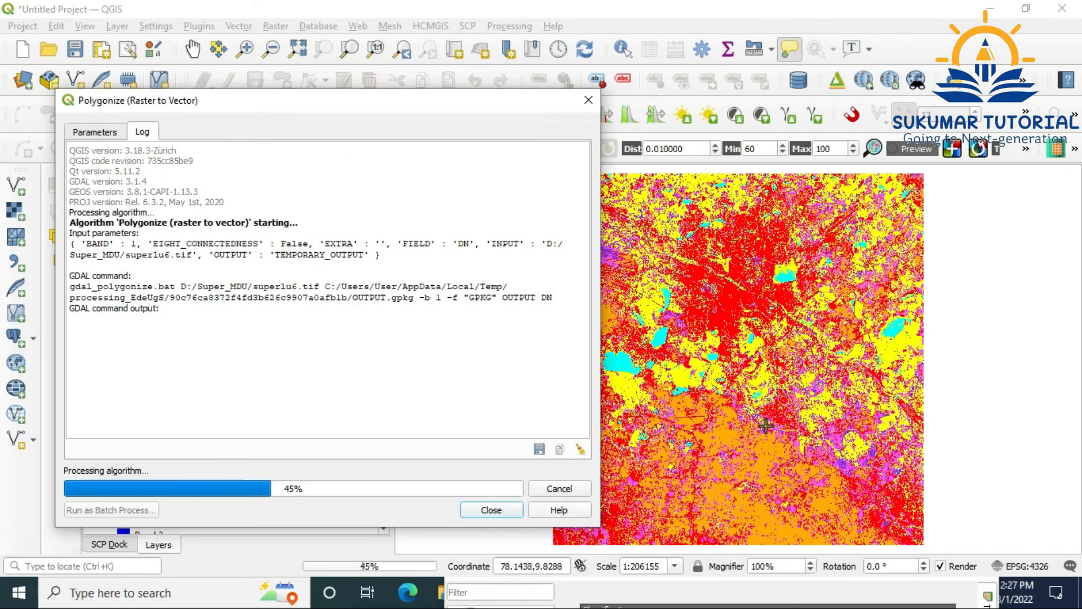
left_click_drag(385, 105, 327, 77)
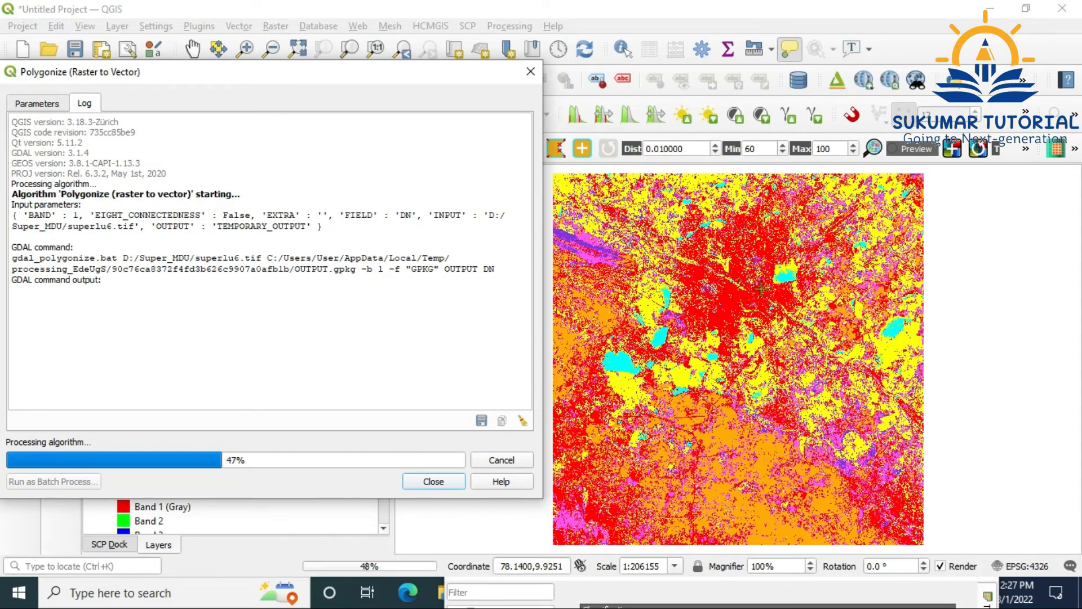
Inspect the classified pixels in the central built-up area up close and return to the full map extent
left_click_drag(337, 79, 329, 178)
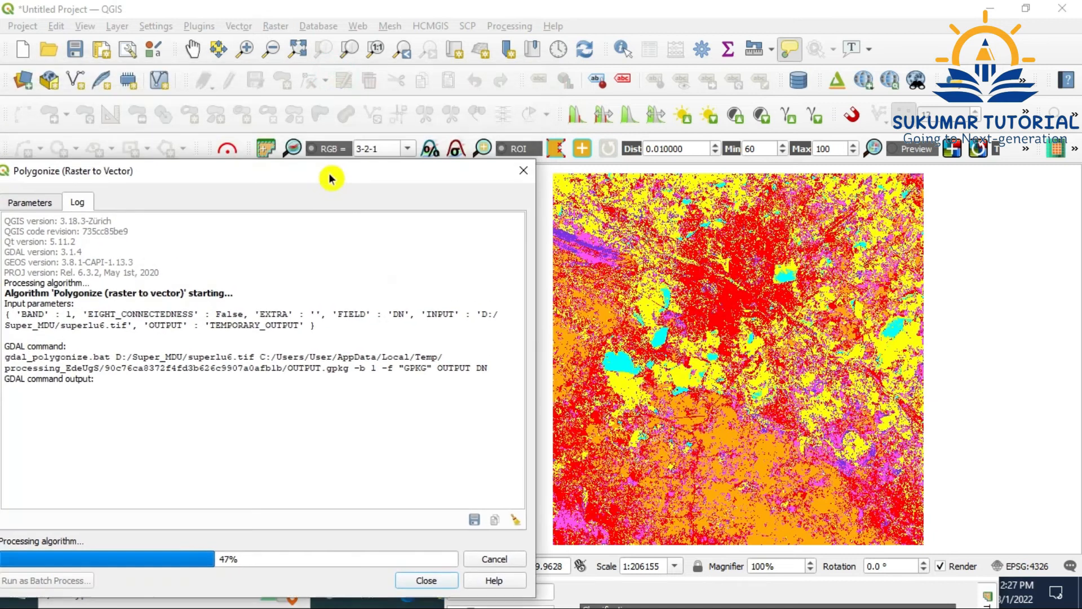
left_click(245, 48)
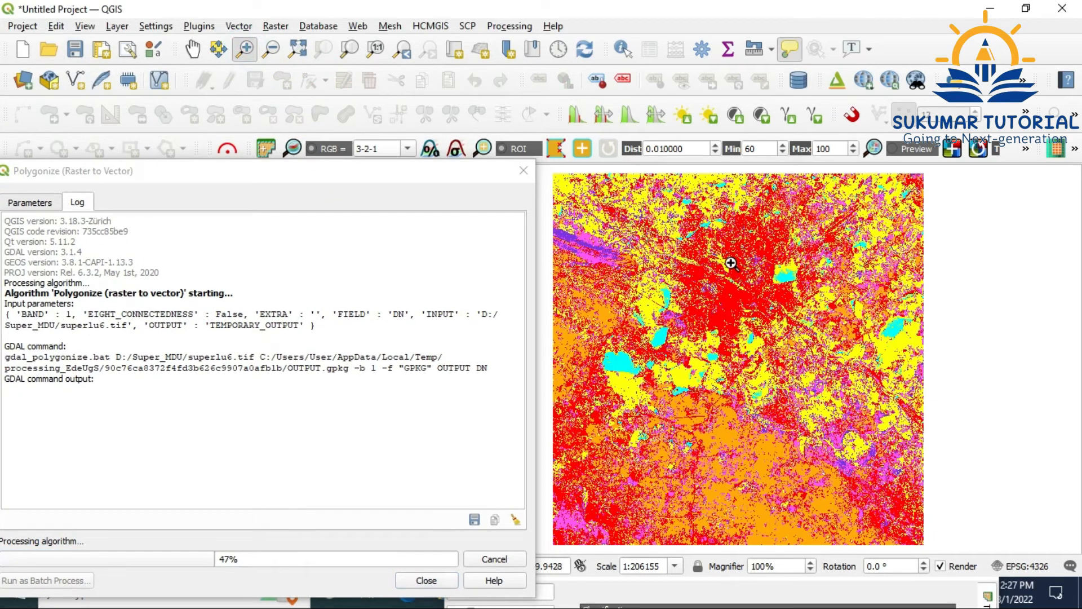
left_click_drag(713, 257, 760, 300)
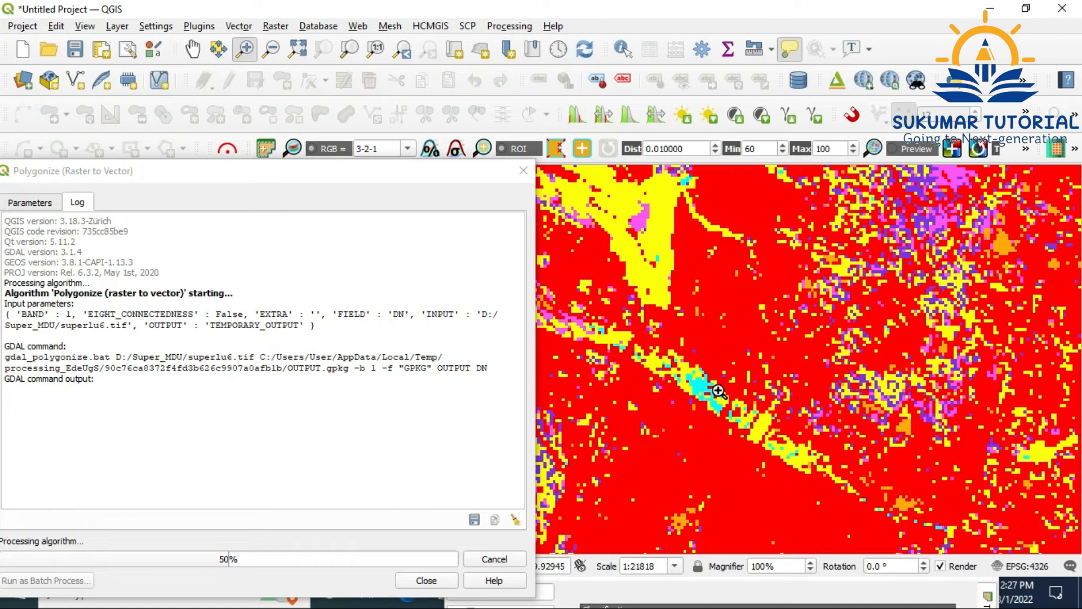
left_click(300, 58)
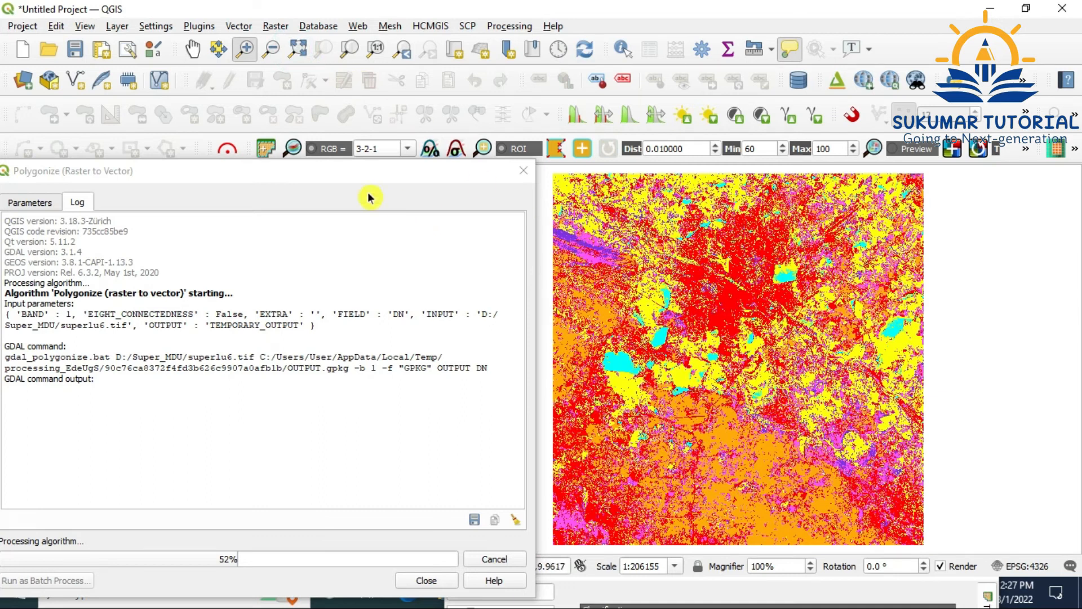
Close the Polygonize dialog once the raster-to-vector conversion has finished
left_click_drag(326, 174, 392, 106)
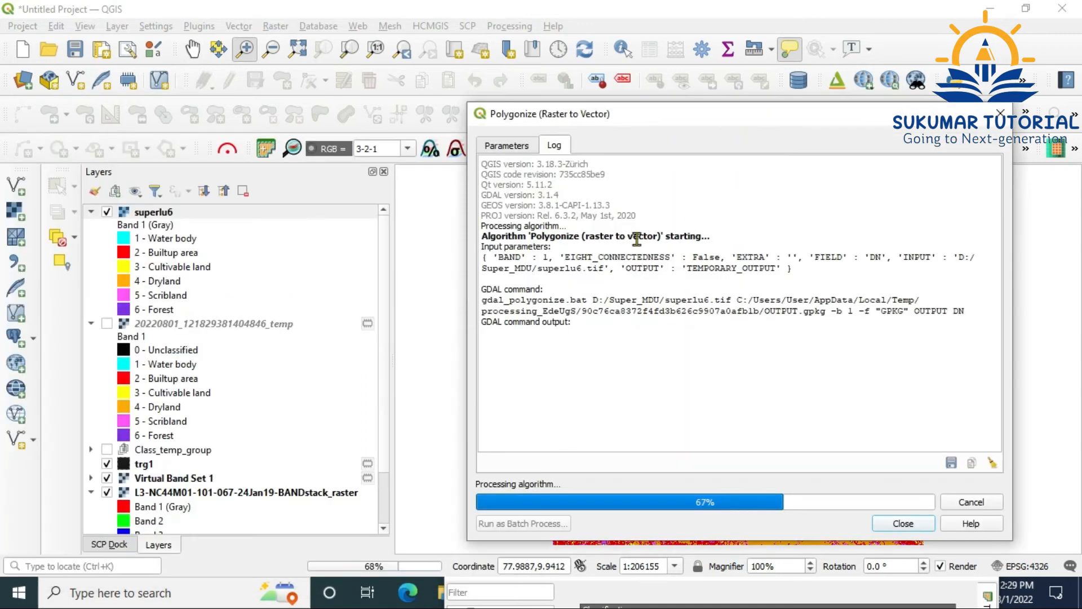
left_click_drag(754, 120, 773, 122)
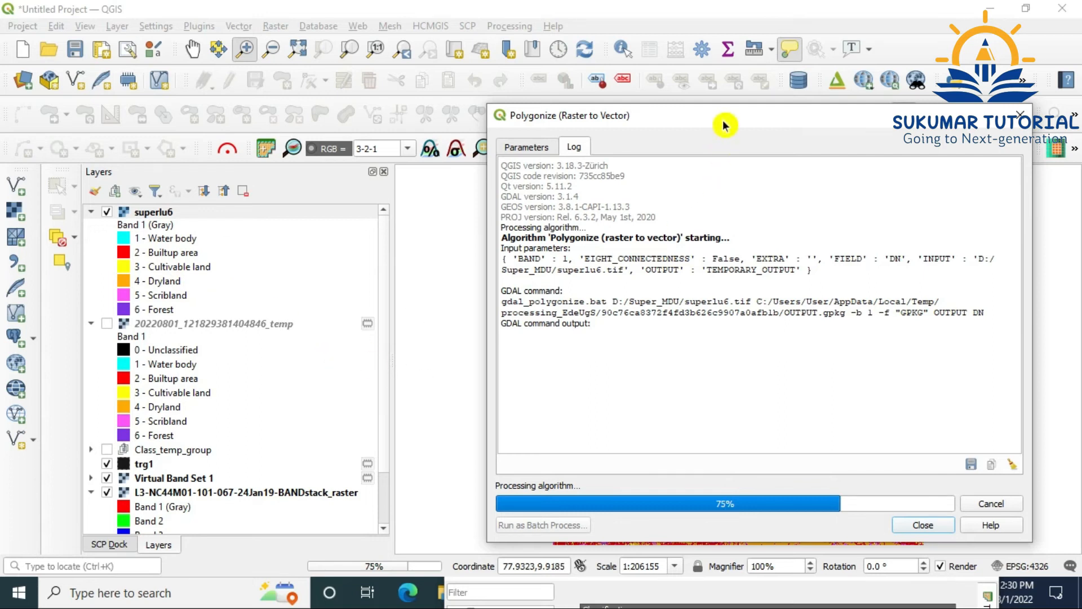
left_click_drag(718, 121, 327, 124)
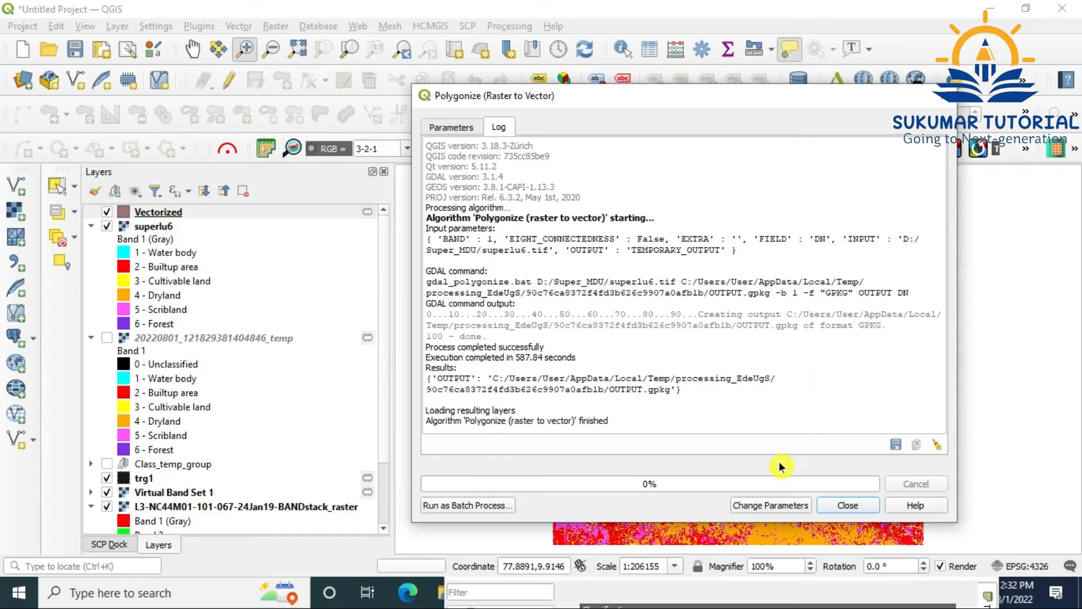
left_click(846, 503)
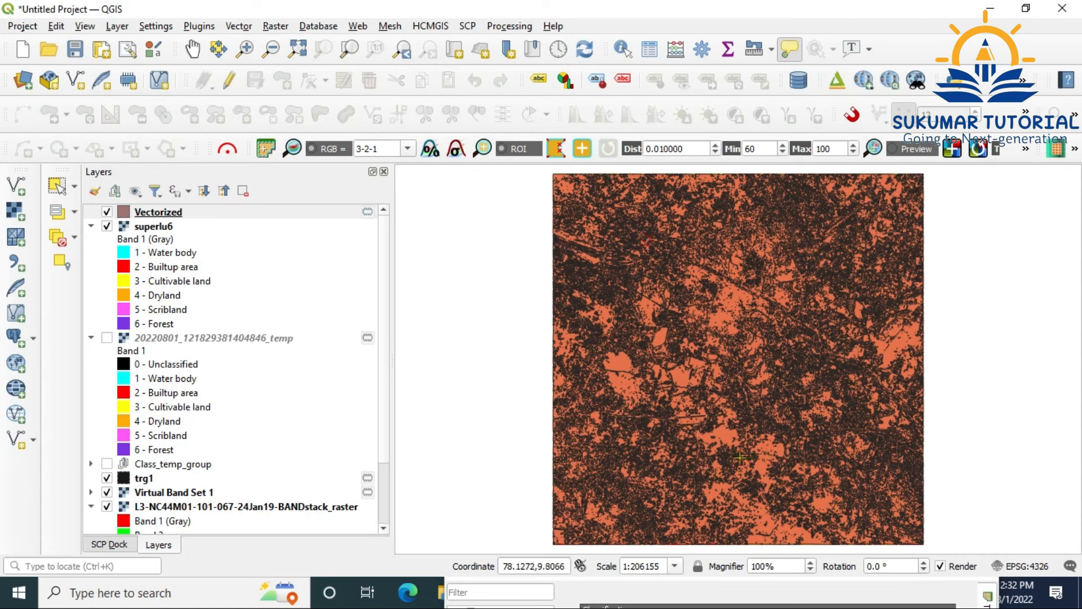
Hide superlu6, trg1, Virtual Band Set 1, the stacked raster and the BAND2 to BAND5 layers, leaving only the Vectorized layer displayed
mouse_move(688, 404)
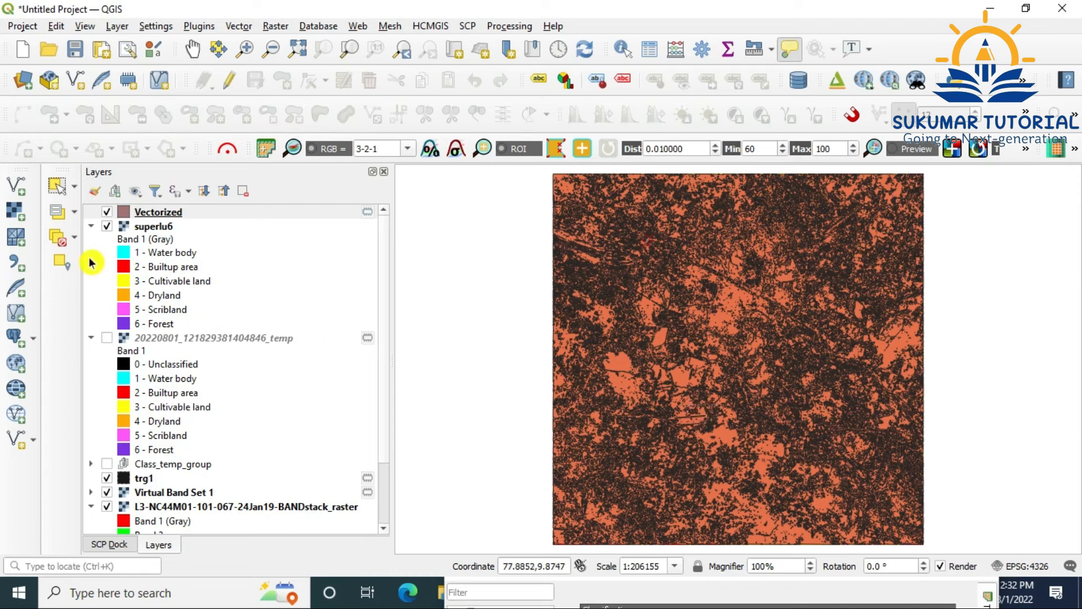
left_click(106, 228)
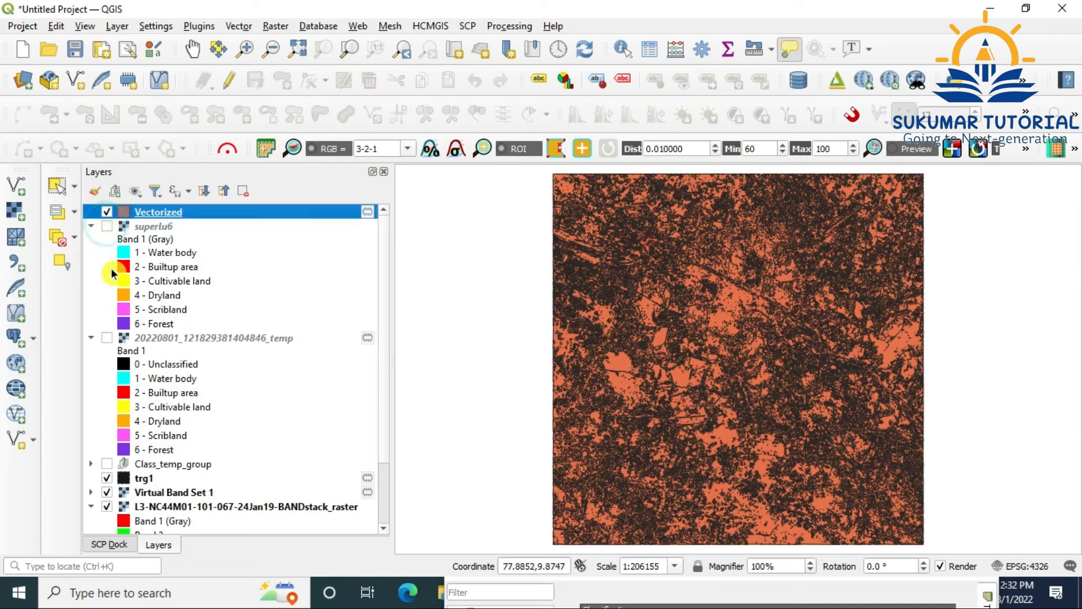
left_click(106, 477)
left_click(107, 492)
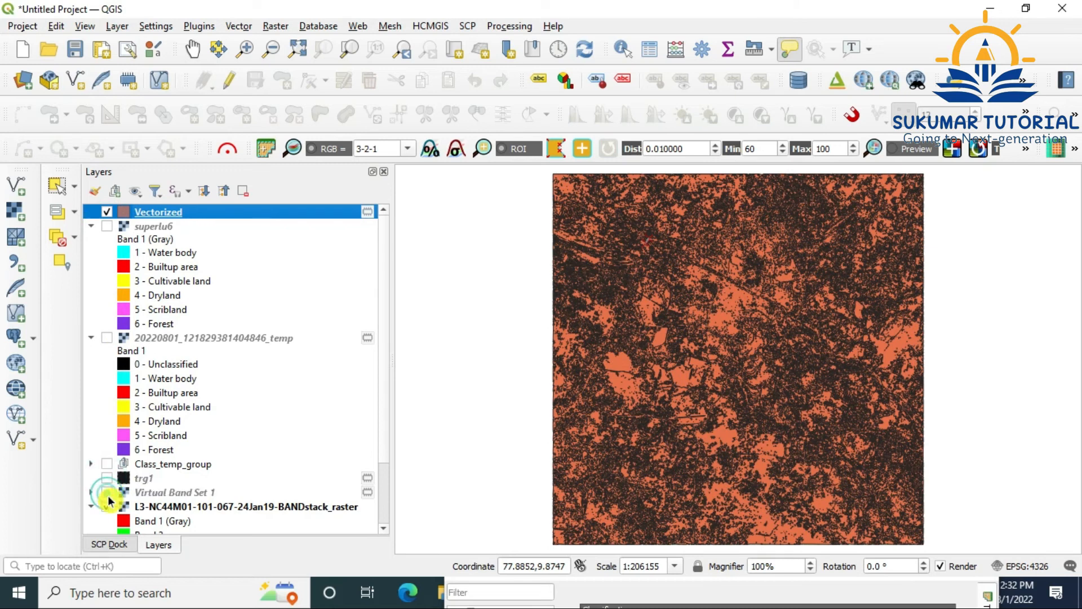
left_click(106, 506)
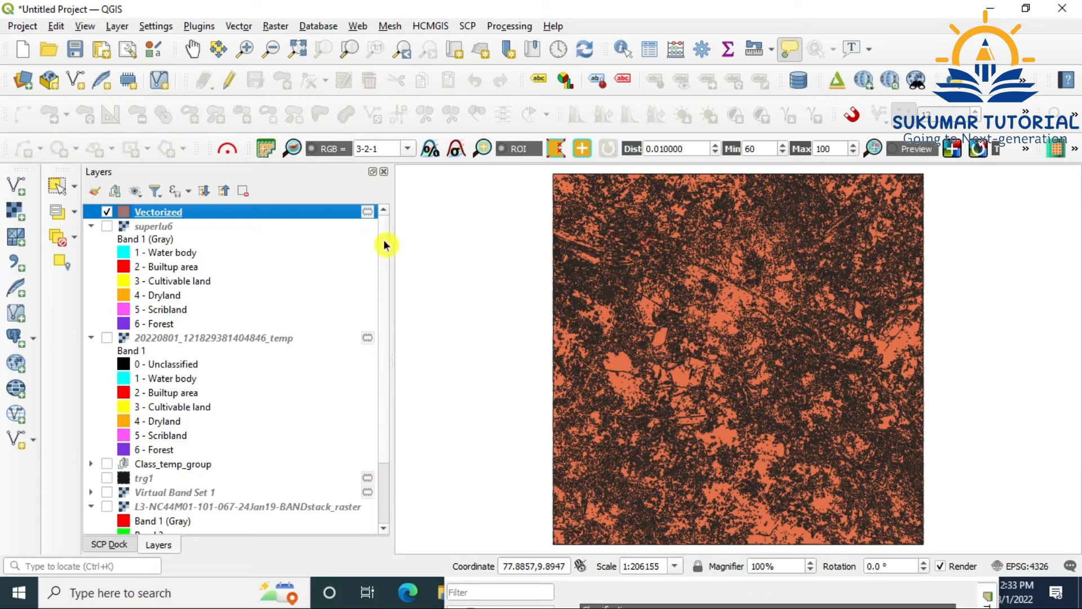
scroll(385, 244, "down", 2)
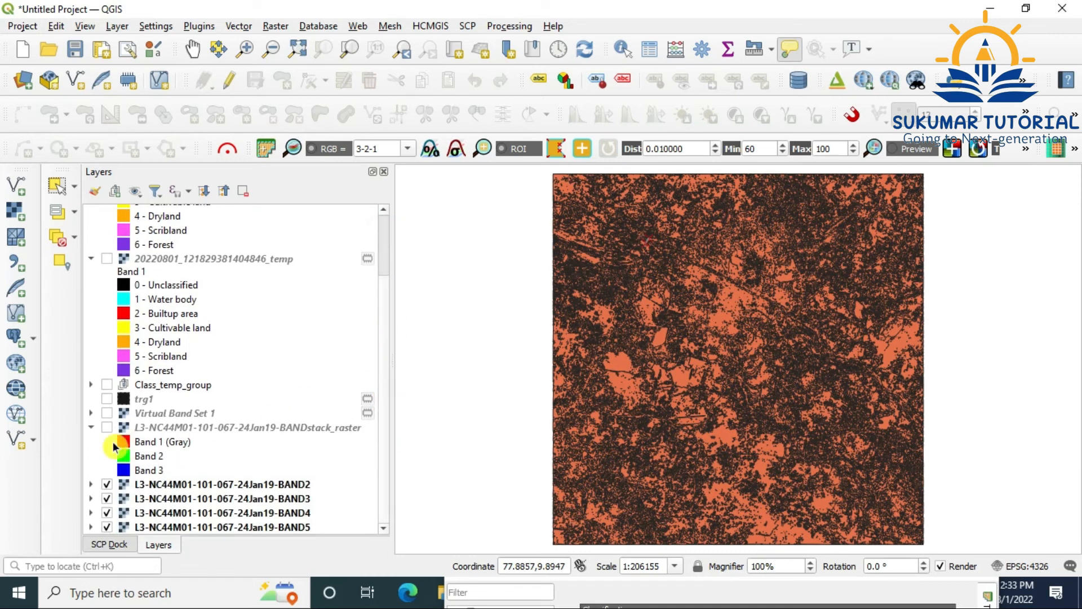
left_click(107, 484)
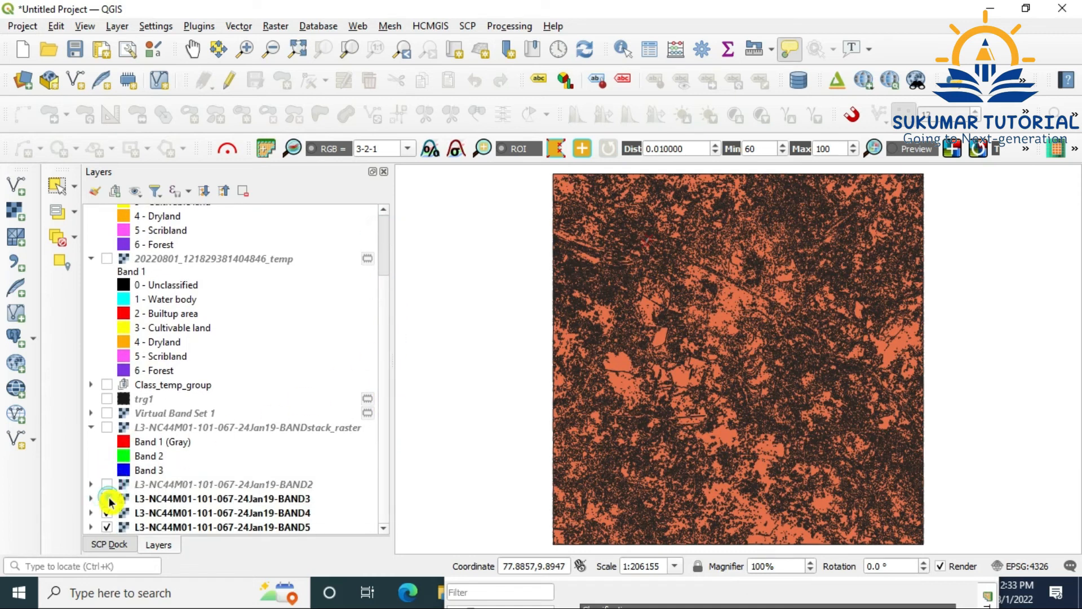
left_click(107, 498)
left_click(107, 512)
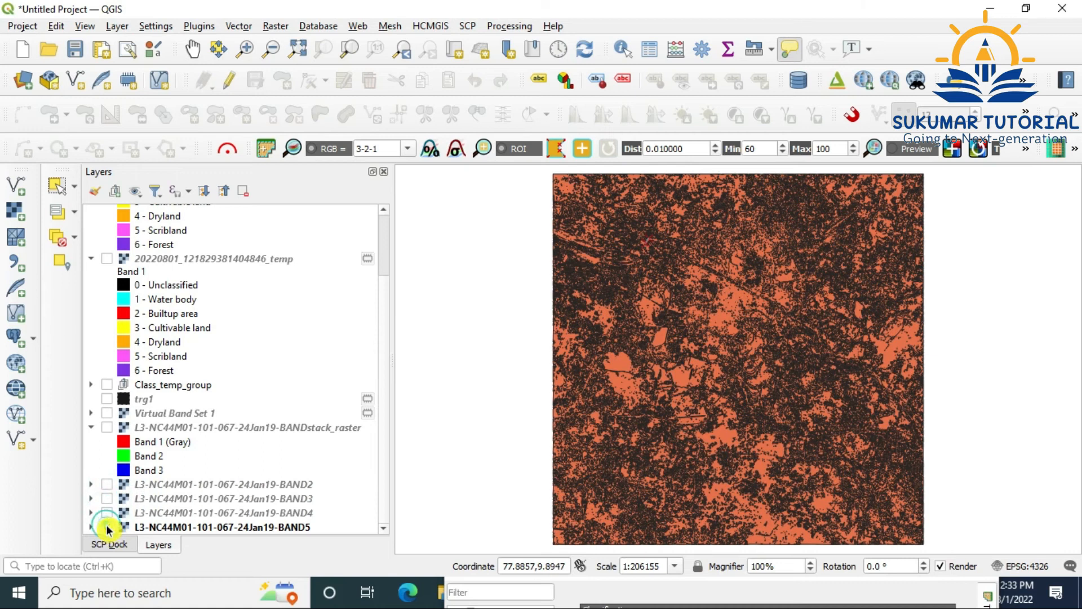
left_click(107, 527)
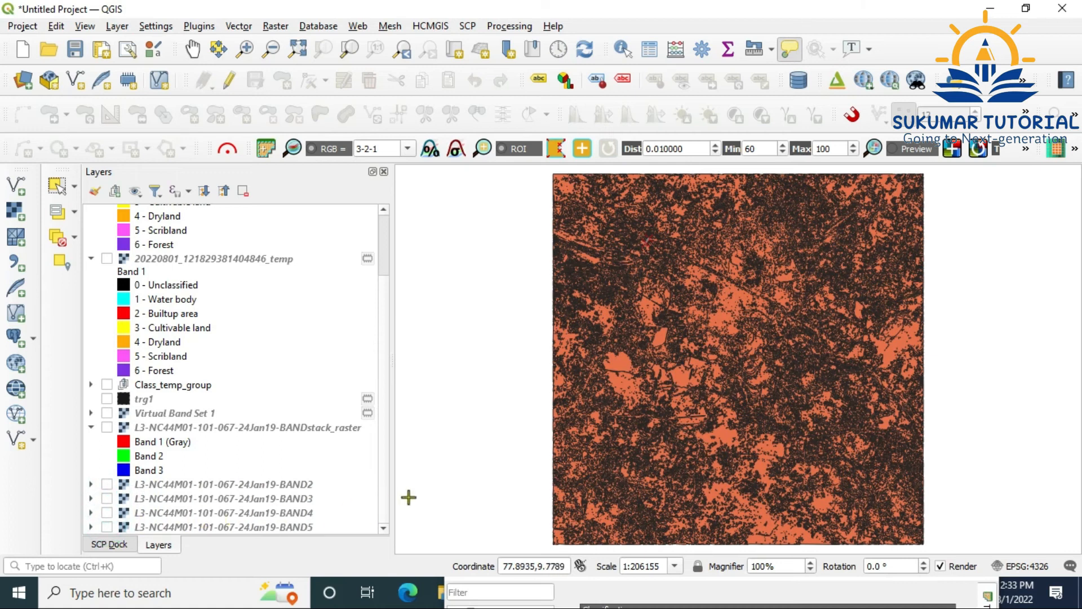
Change the Vectorized layer's symbology to Categorized on the DN field with random colors and classify its values
left_click(385, 252)
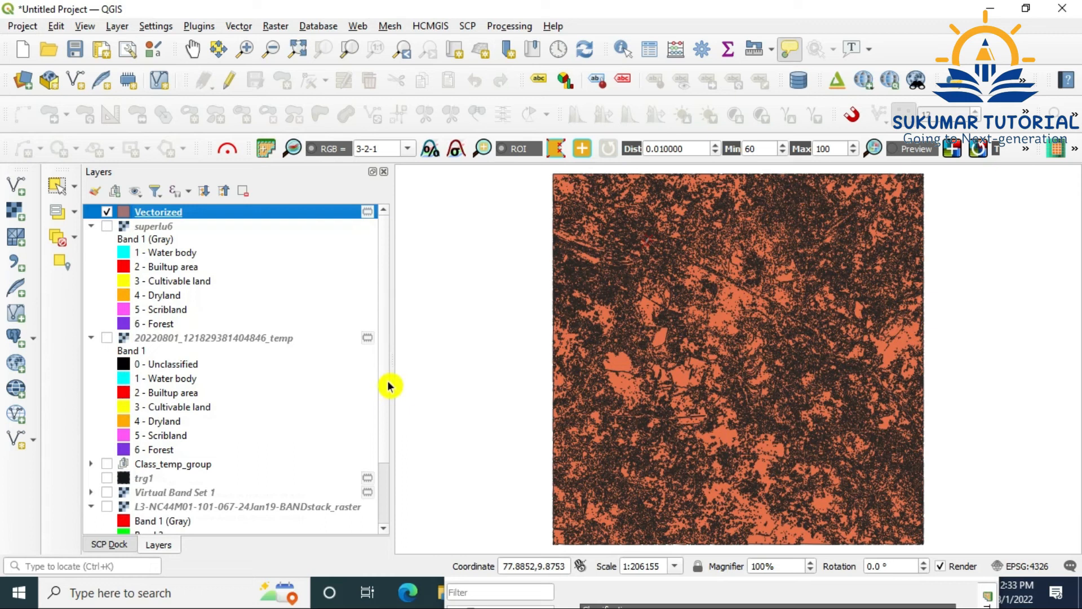
right_click(172, 216)
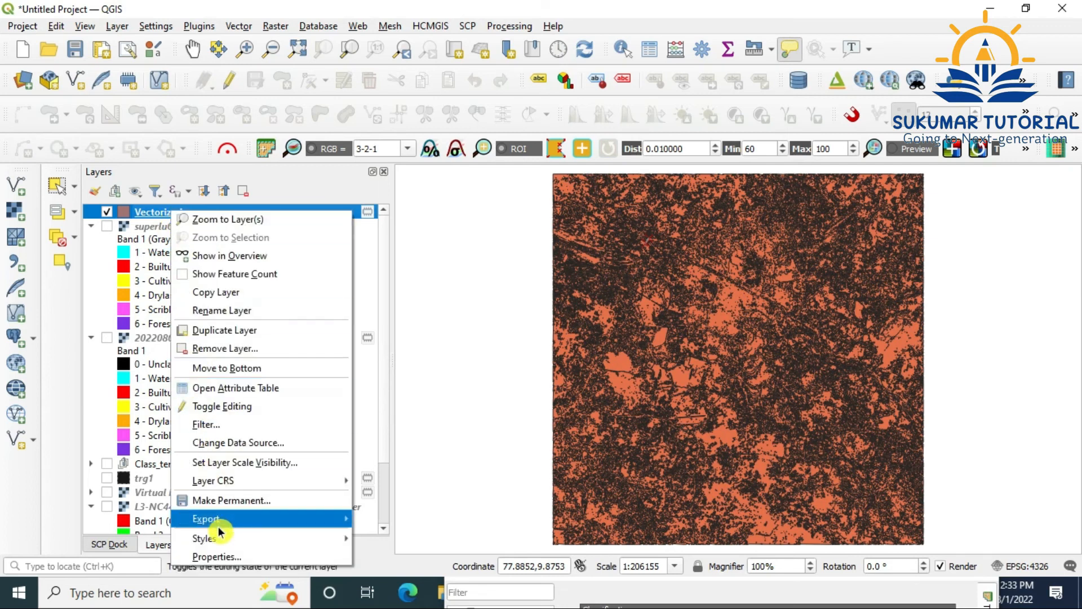
left_click(224, 559)
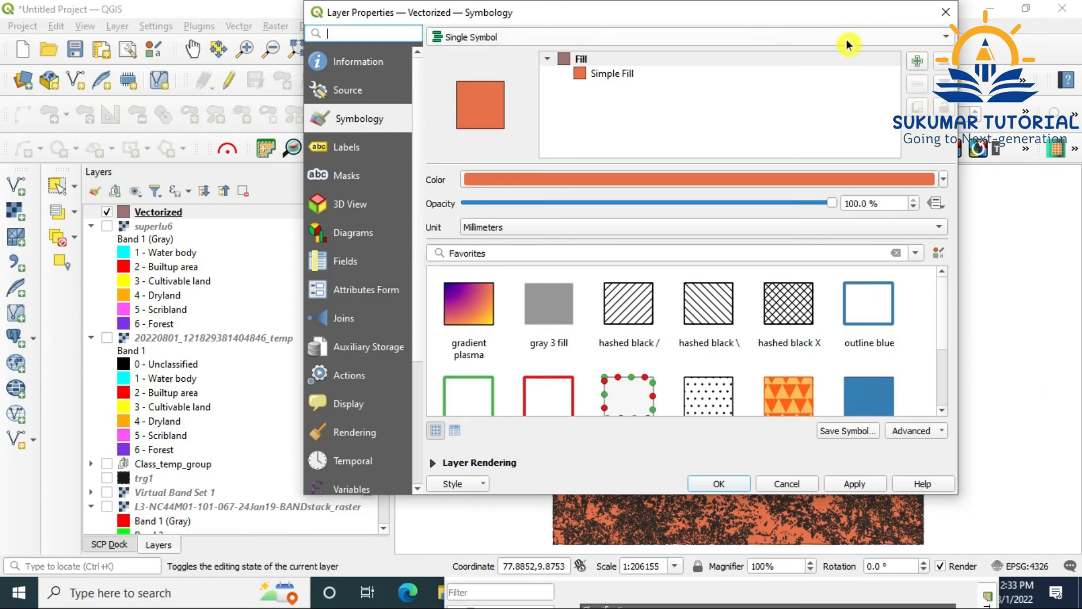
left_click(945, 40)
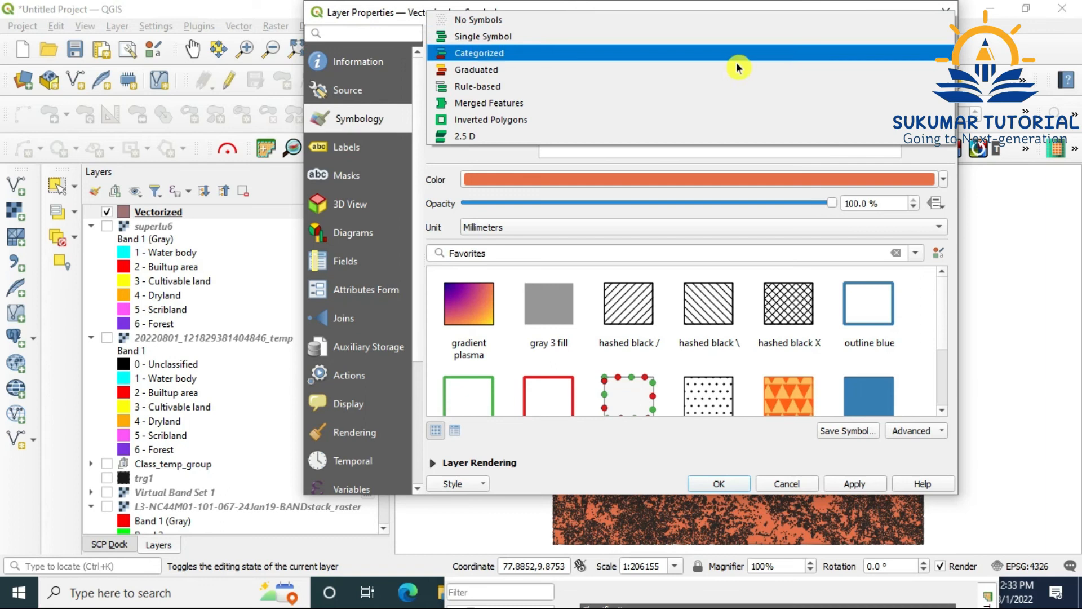
left_click(523, 57)
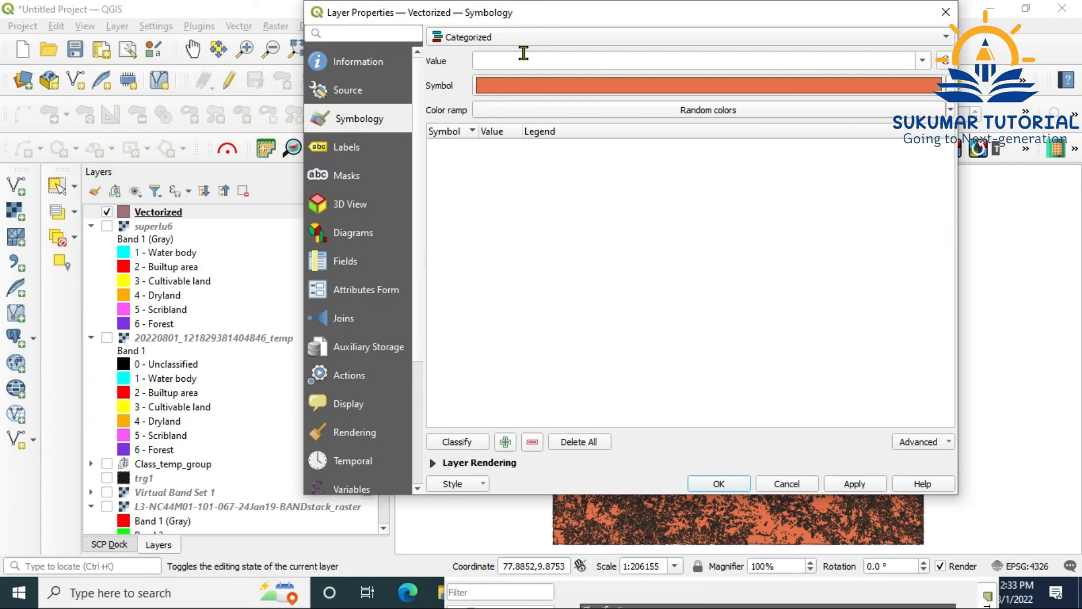
left_click(926, 63)
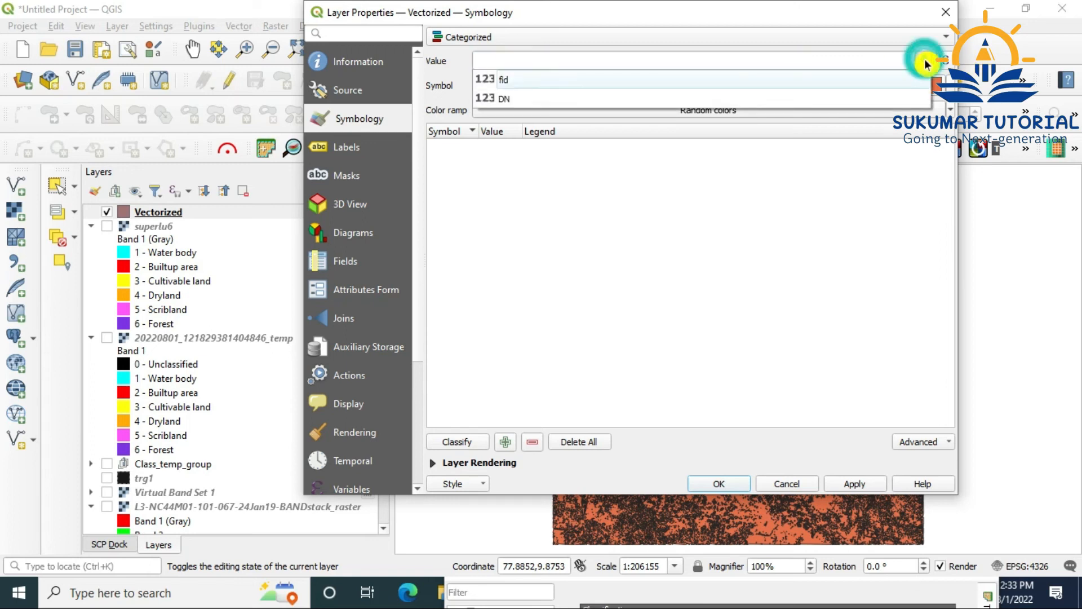
left_click(640, 105)
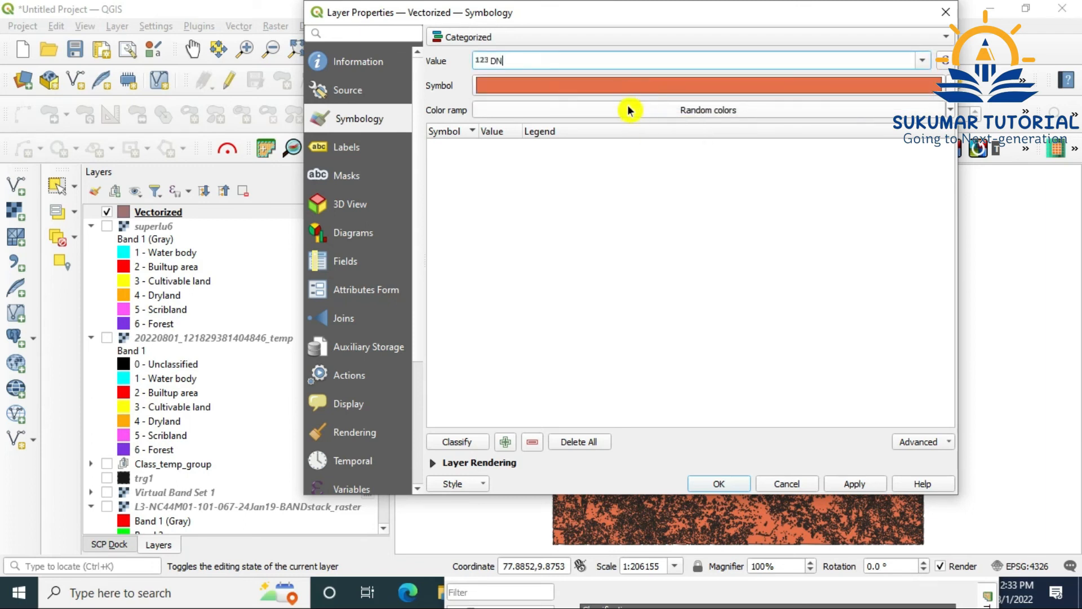
left_click(457, 445)
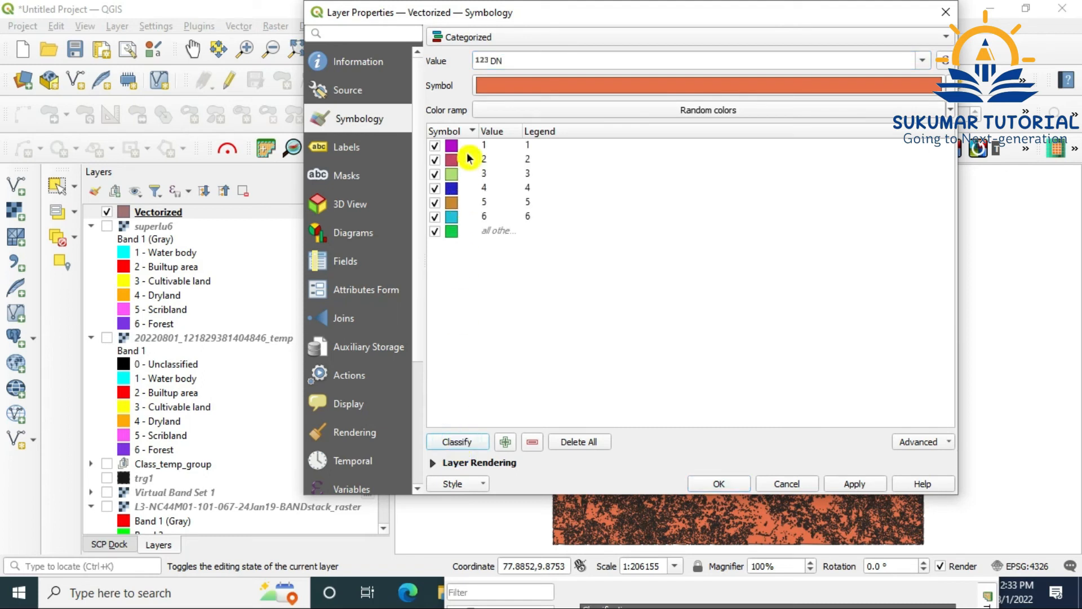
Remove the all-other-values category from the Vectorized layer's classes and apply the symbology
left_click(451, 236)
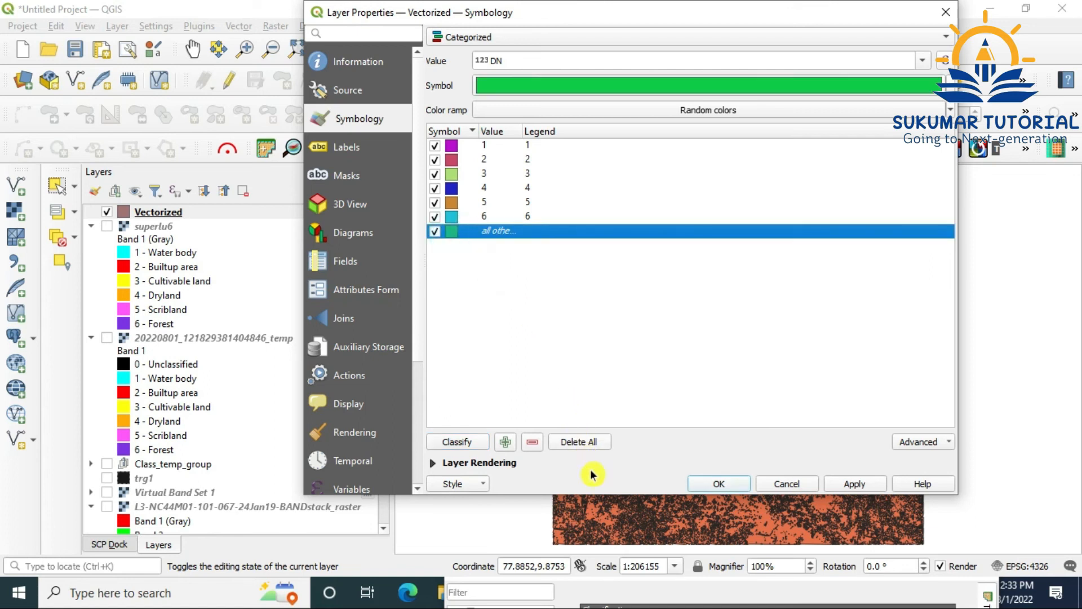
left_click(532, 442)
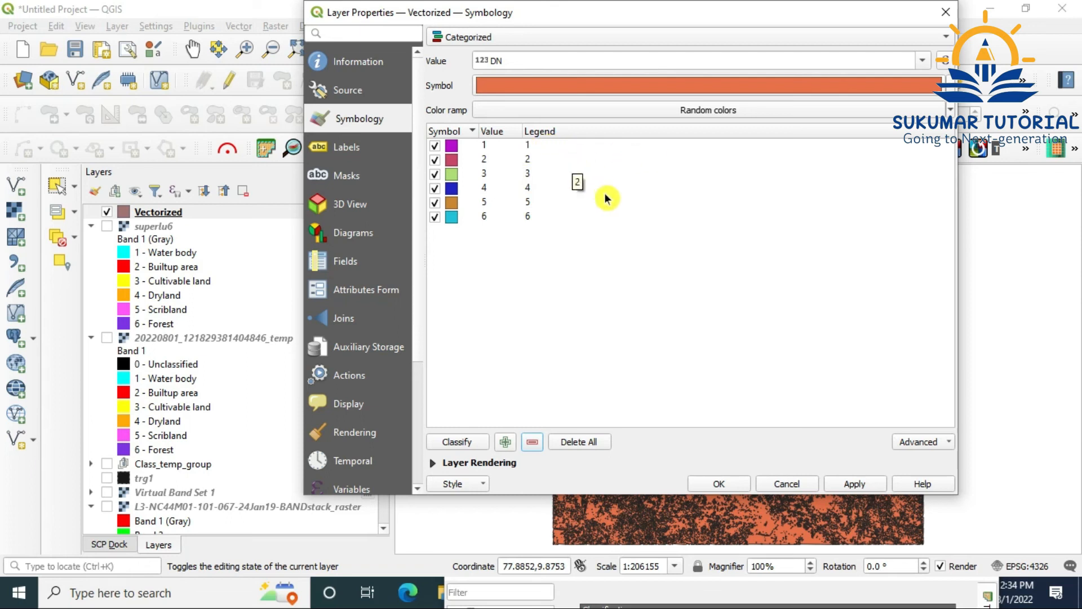
left_click(862, 486)
left_click(727, 485)
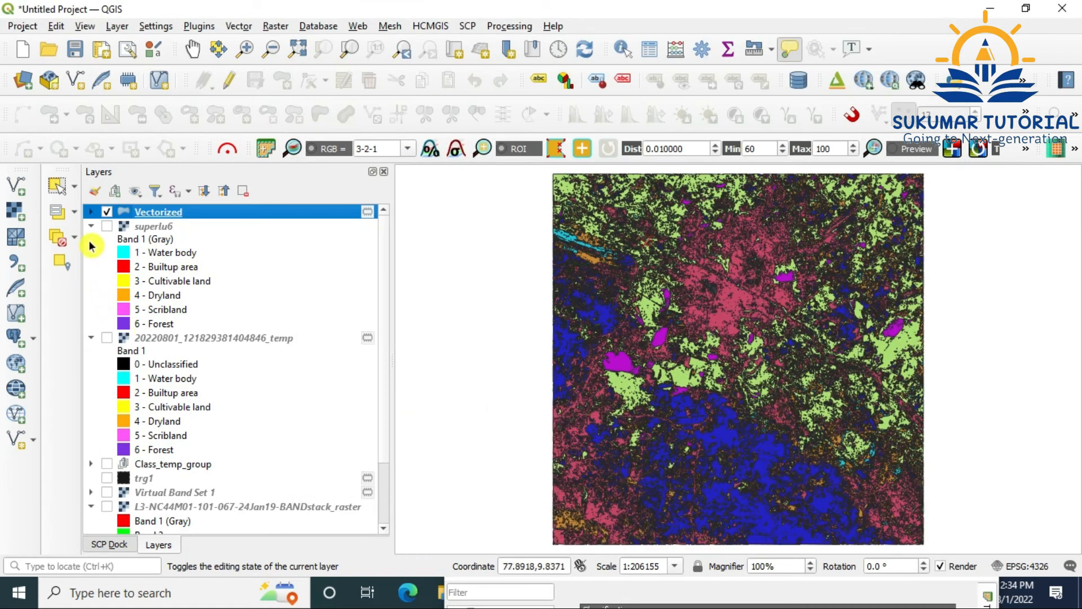
Expand the Vectorized layer's legend and recolor the class 1 fill to cyan
left_click(91, 213)
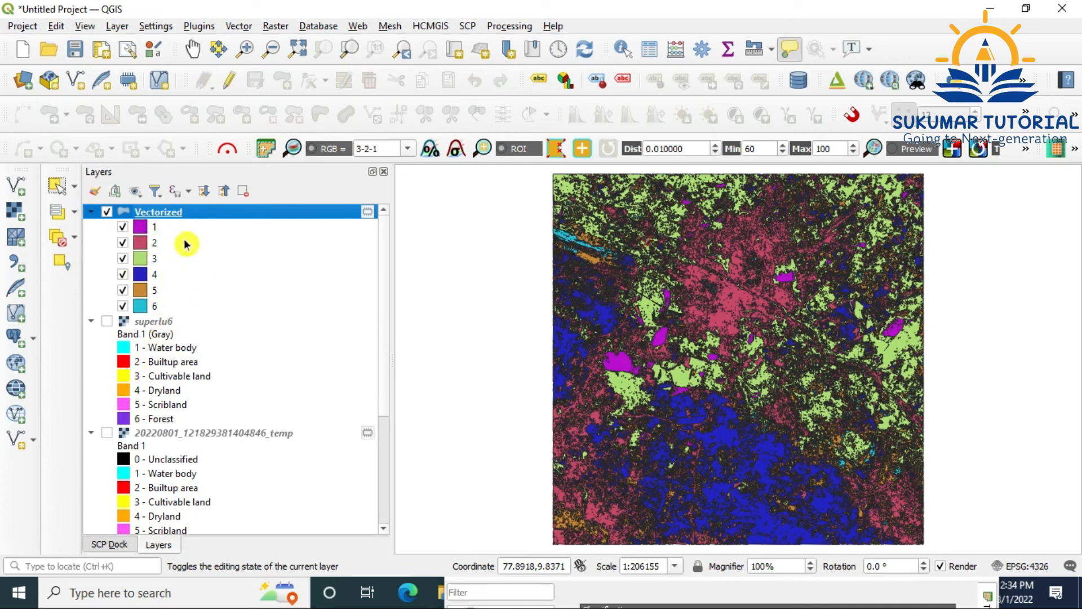
double_click(141, 228)
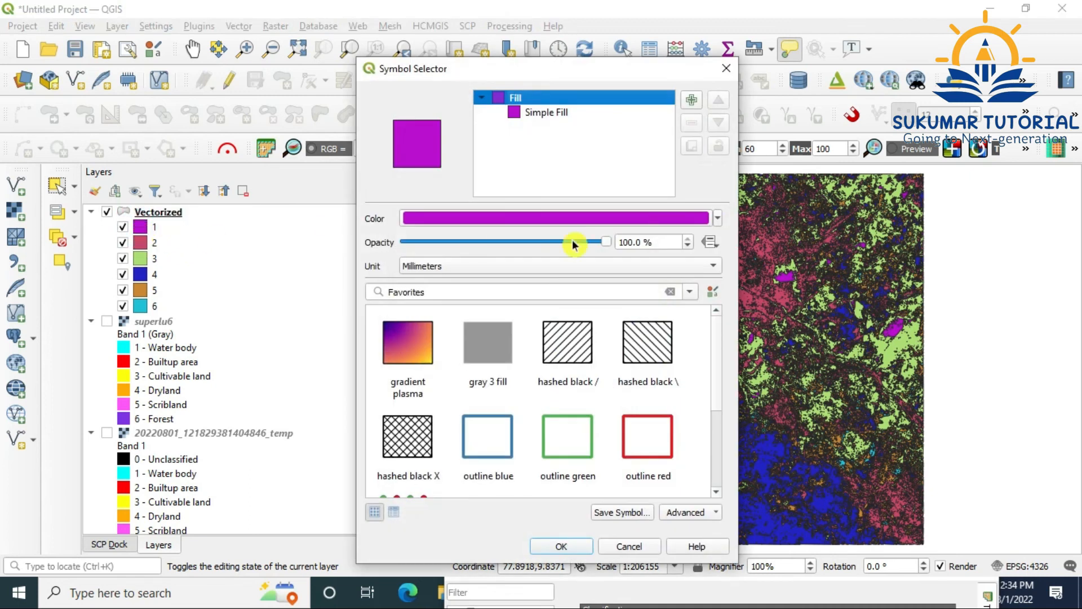
left_click(717, 219)
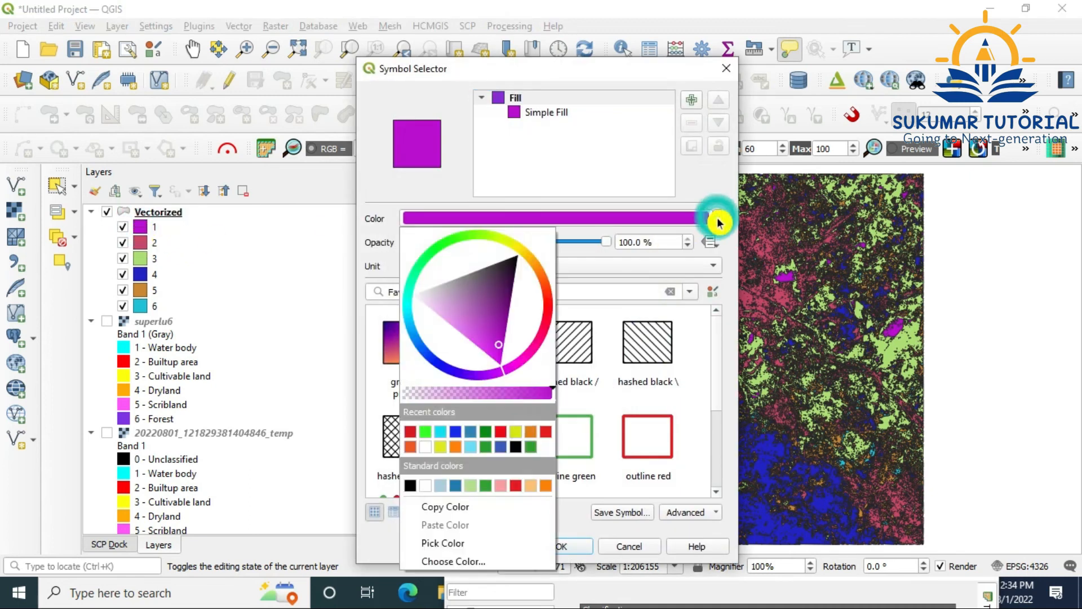
left_click(436, 430)
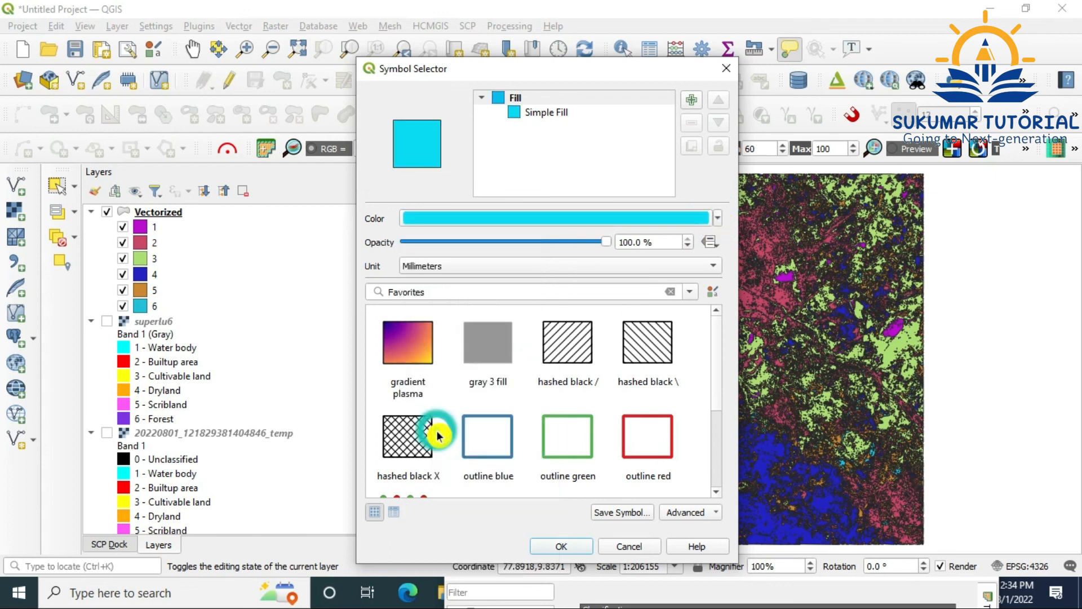
left_click(567, 546)
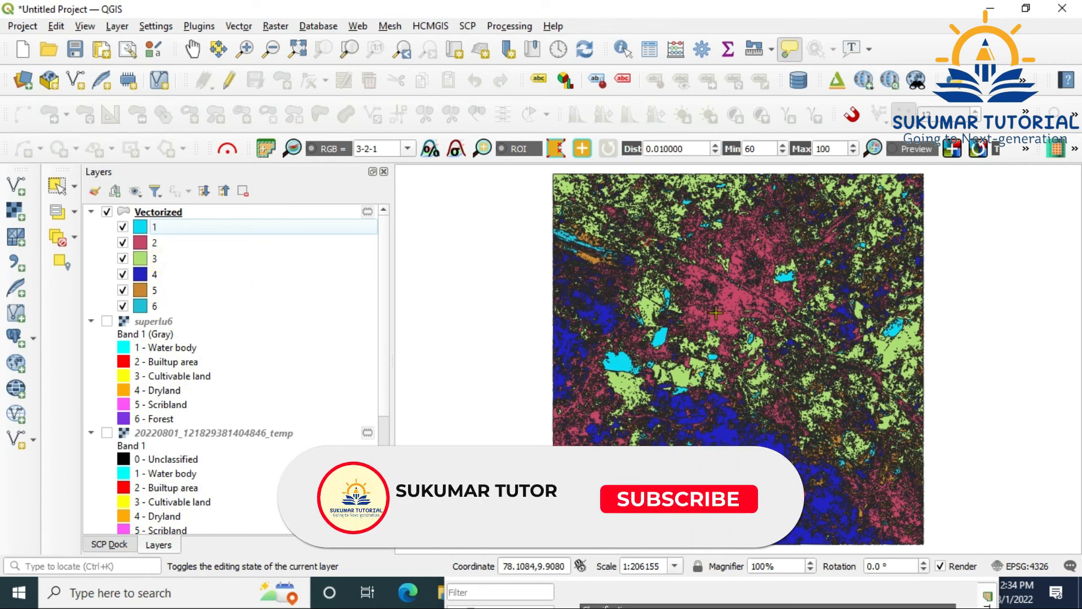
Recolor the fill of class 3 in the Vectorized layer to yellow
mouse_move(720, 312)
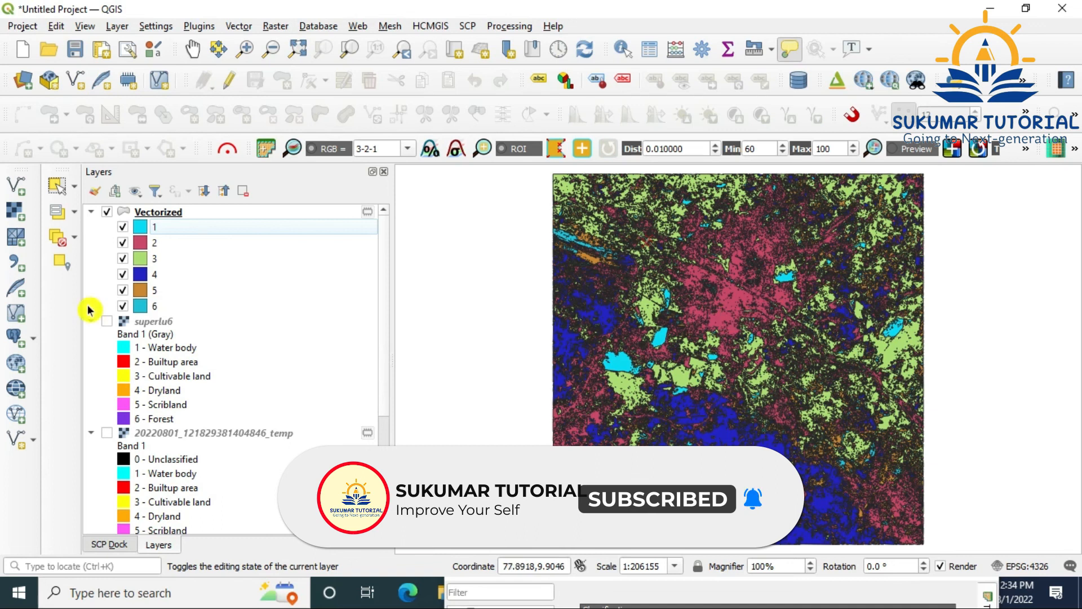
double_click(140, 262)
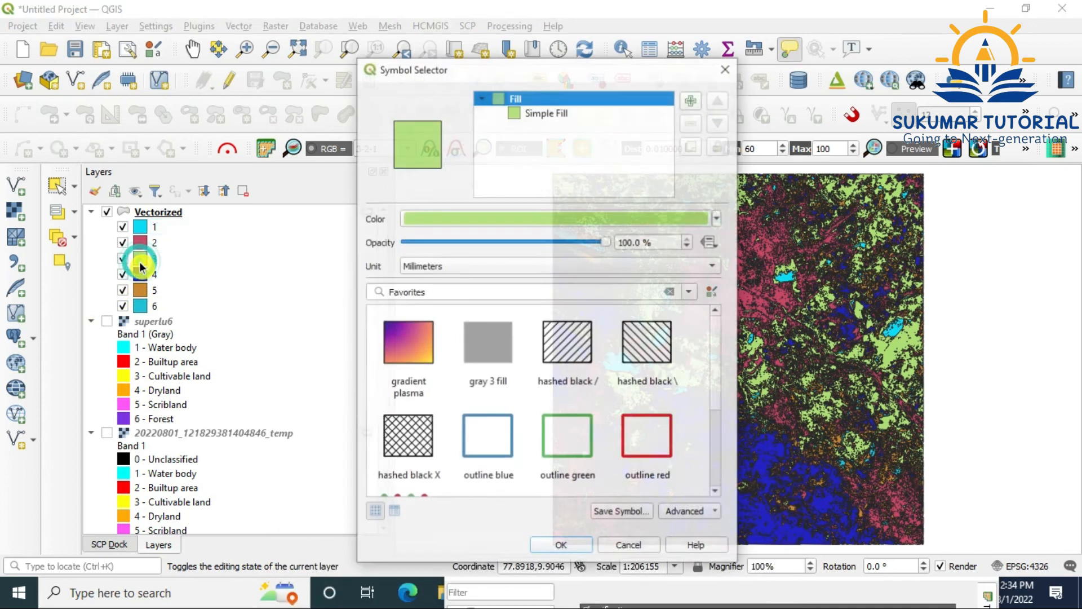
left_click(716, 219)
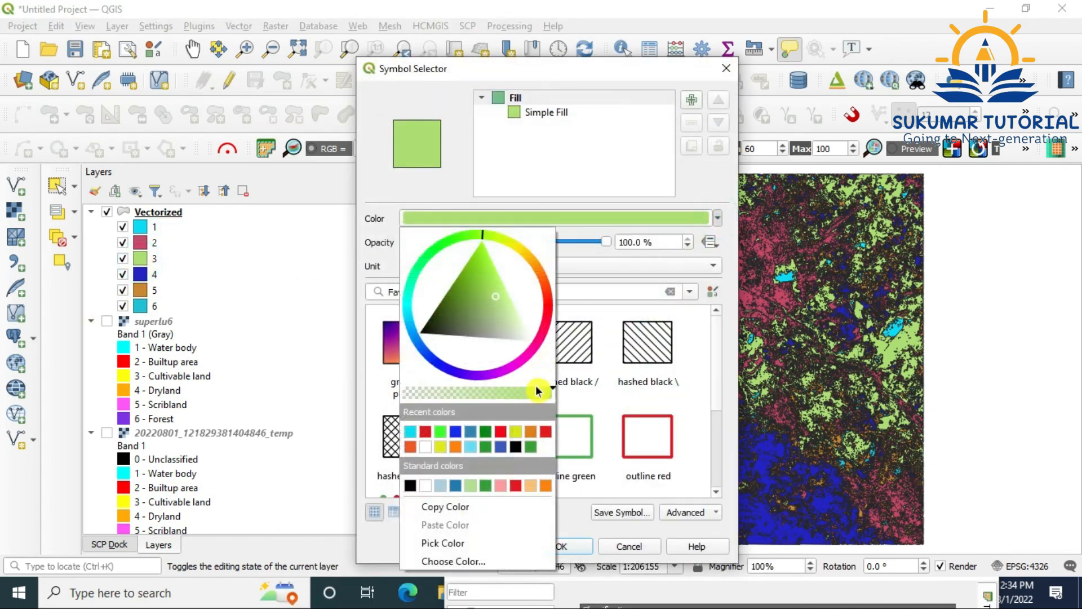
left_click(516, 436)
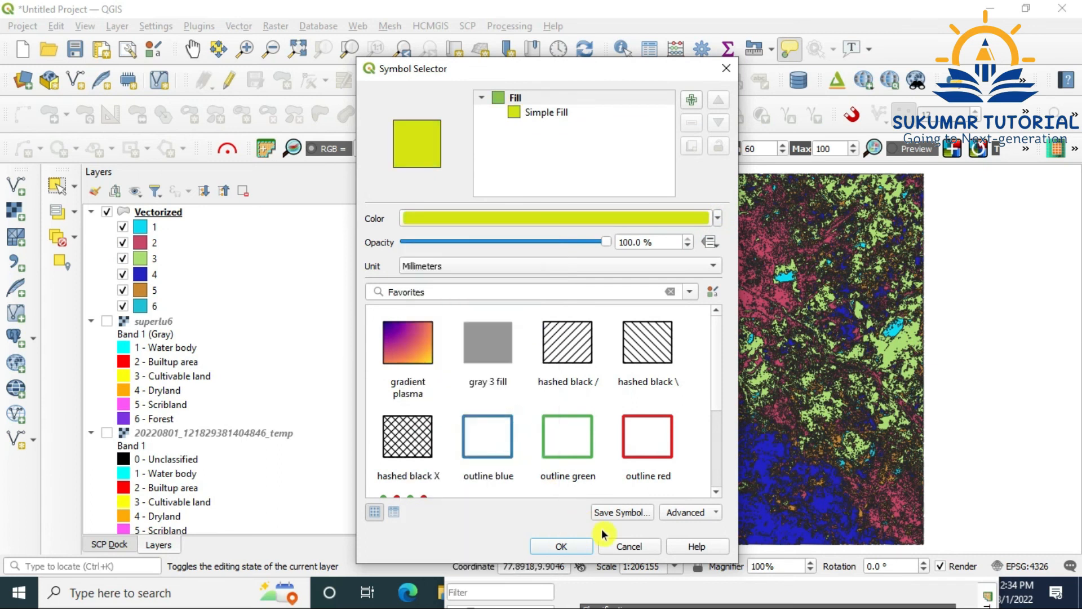
left_click(571, 547)
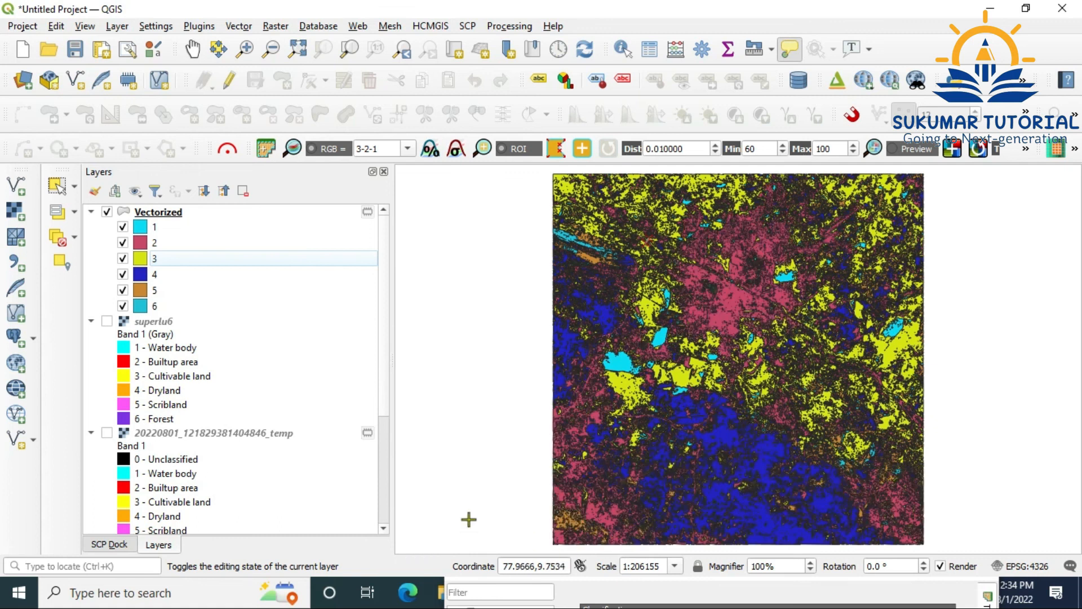
Open the attribute table of the Vectorized layer and sort its records by DN in ascending order
right_click(176, 216)
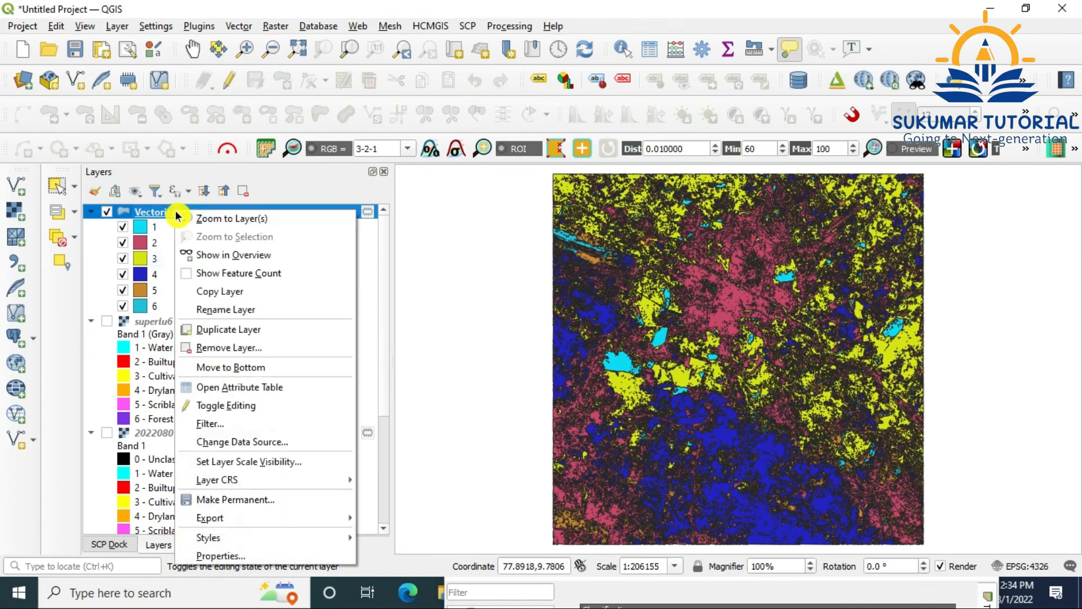
left_click(236, 391)
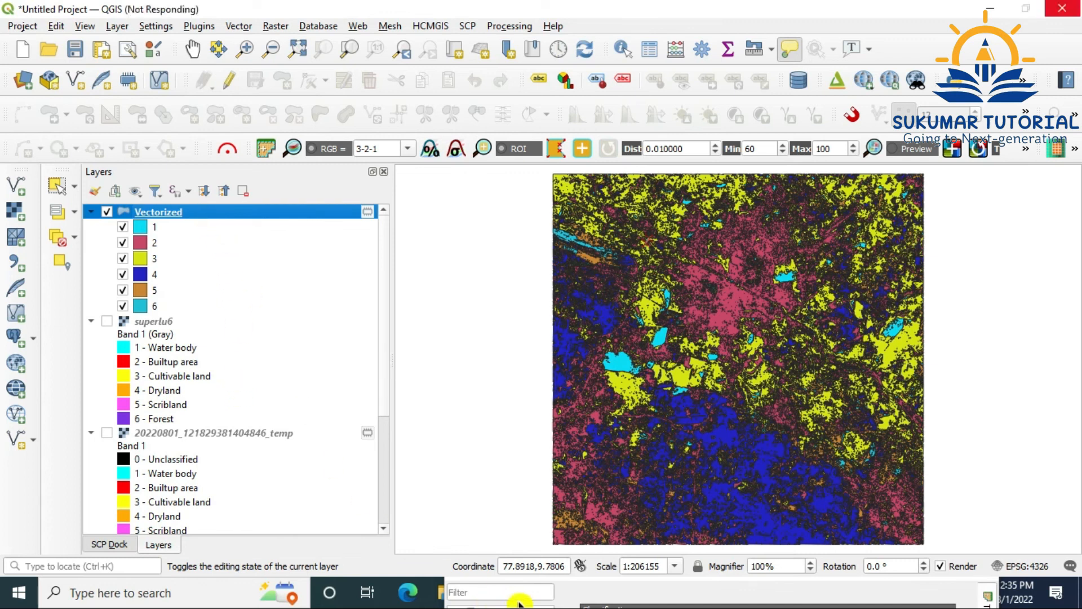
left_click(555, 603)
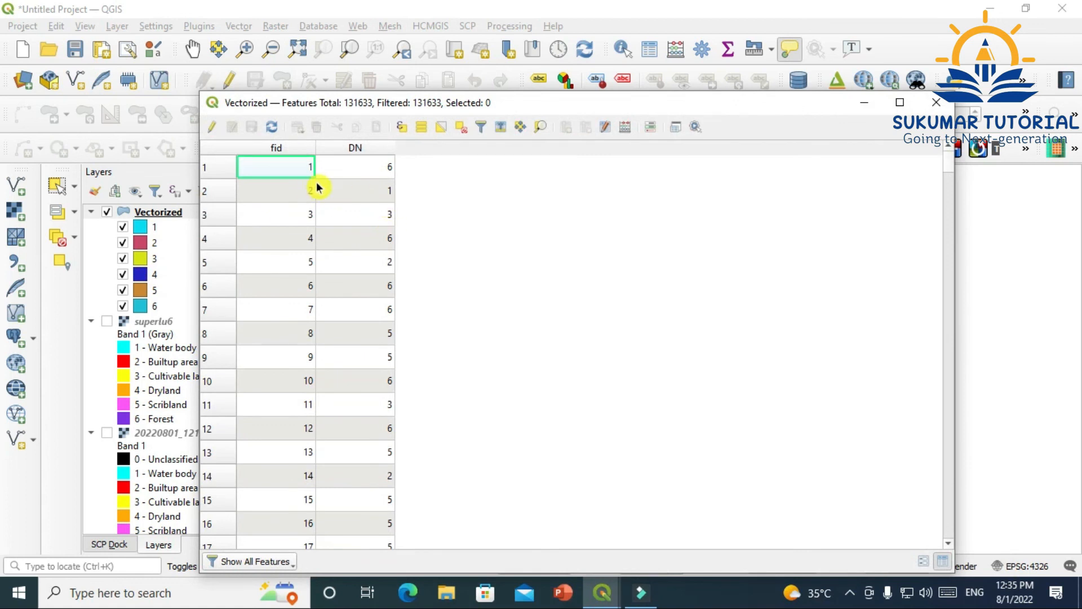
left_click(387, 149)
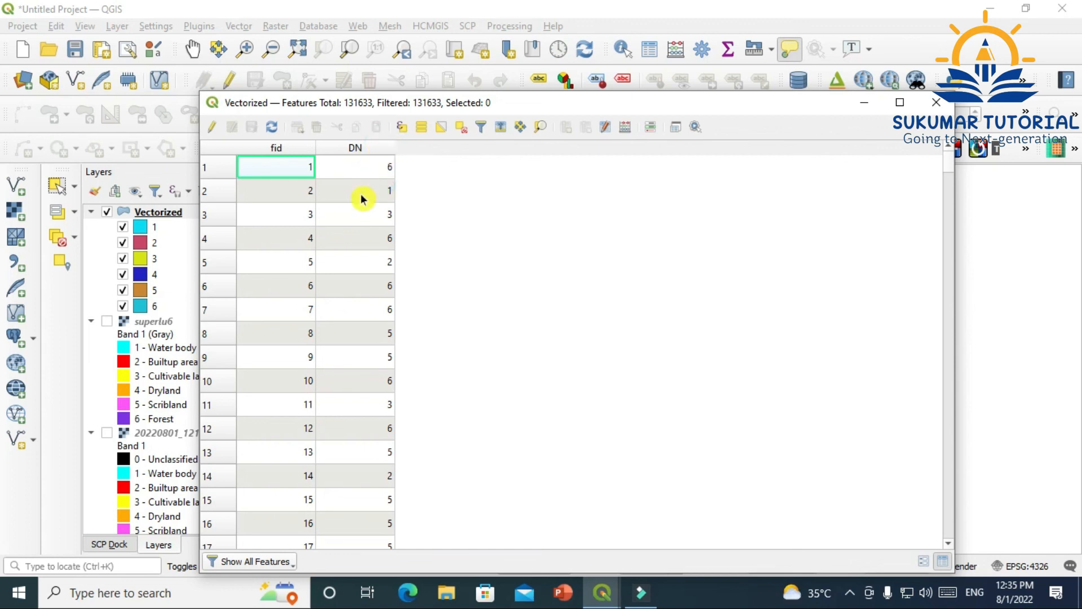
left_click(383, 152)
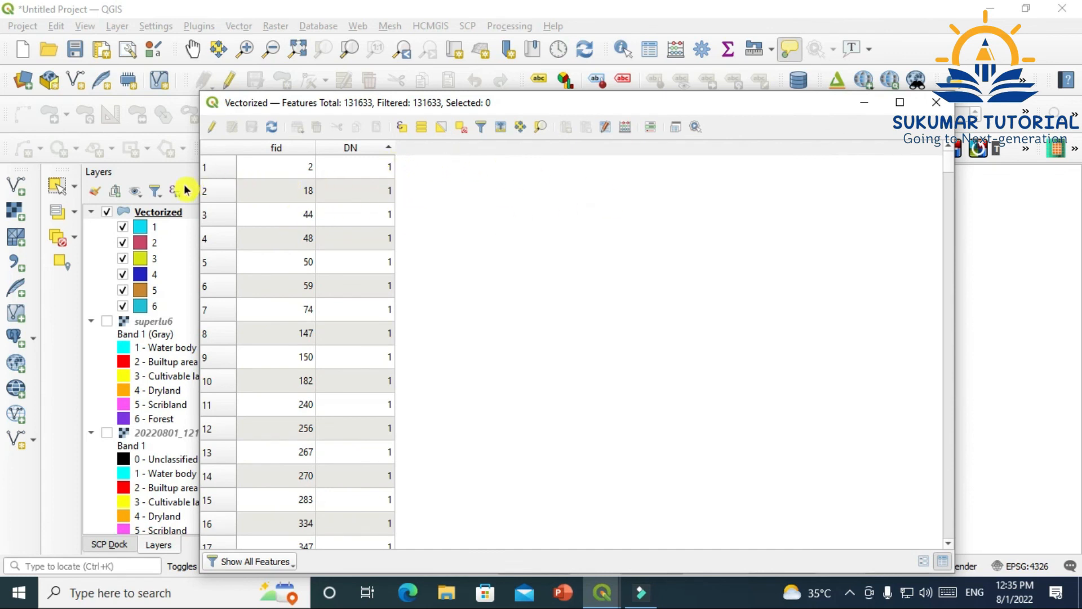
Examine the DN-sorted polygon records beside the map, then close the attribute table
left_click(230, 169)
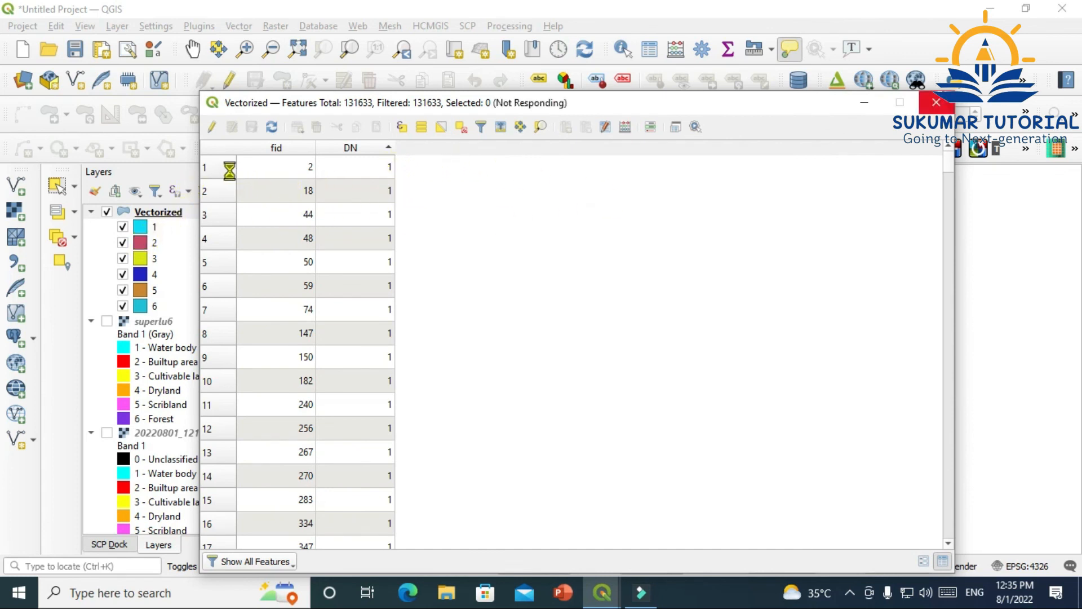
left_click_drag(712, 104, 746, 155)
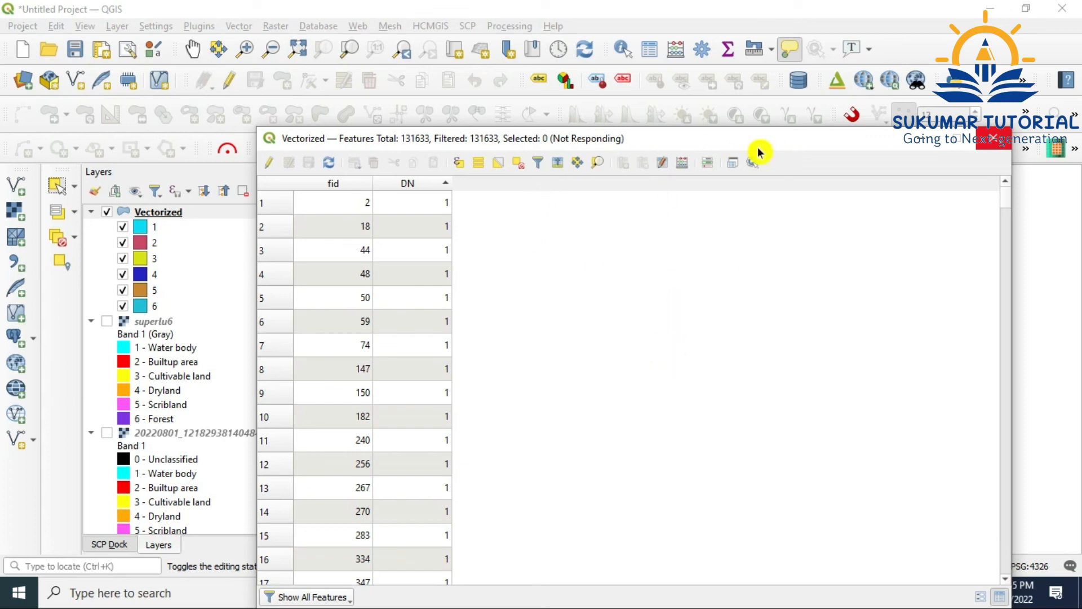
left_click_drag(756, 138, 832, 345)
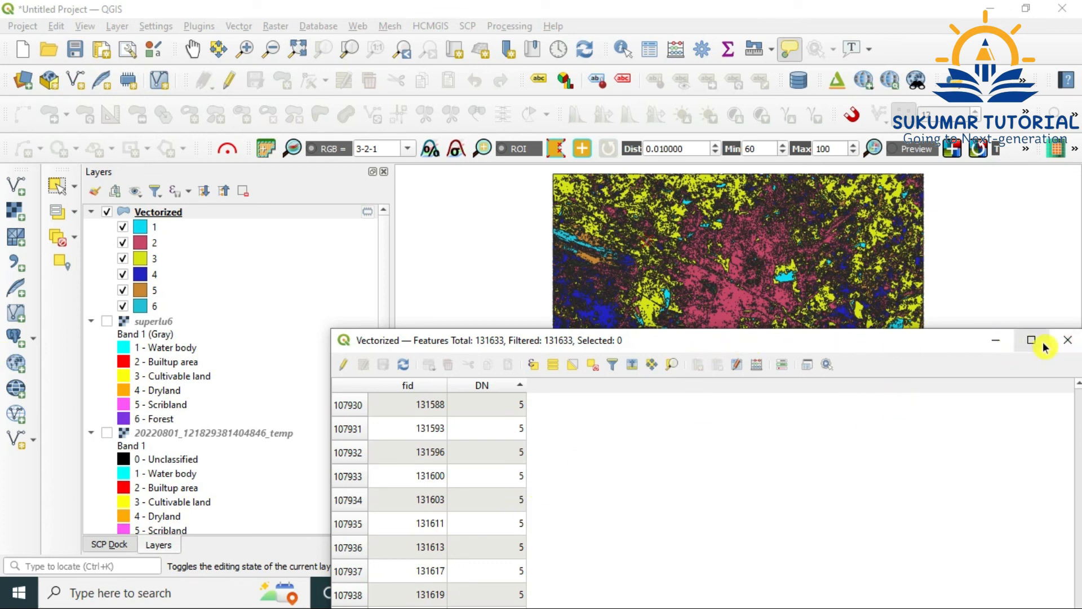
left_click(1060, 340)
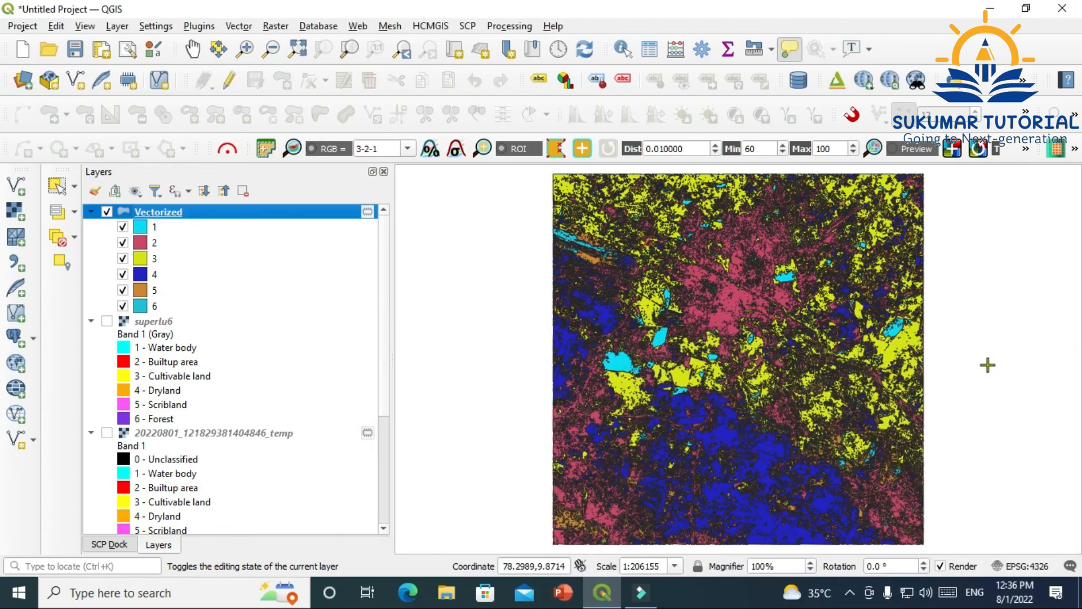